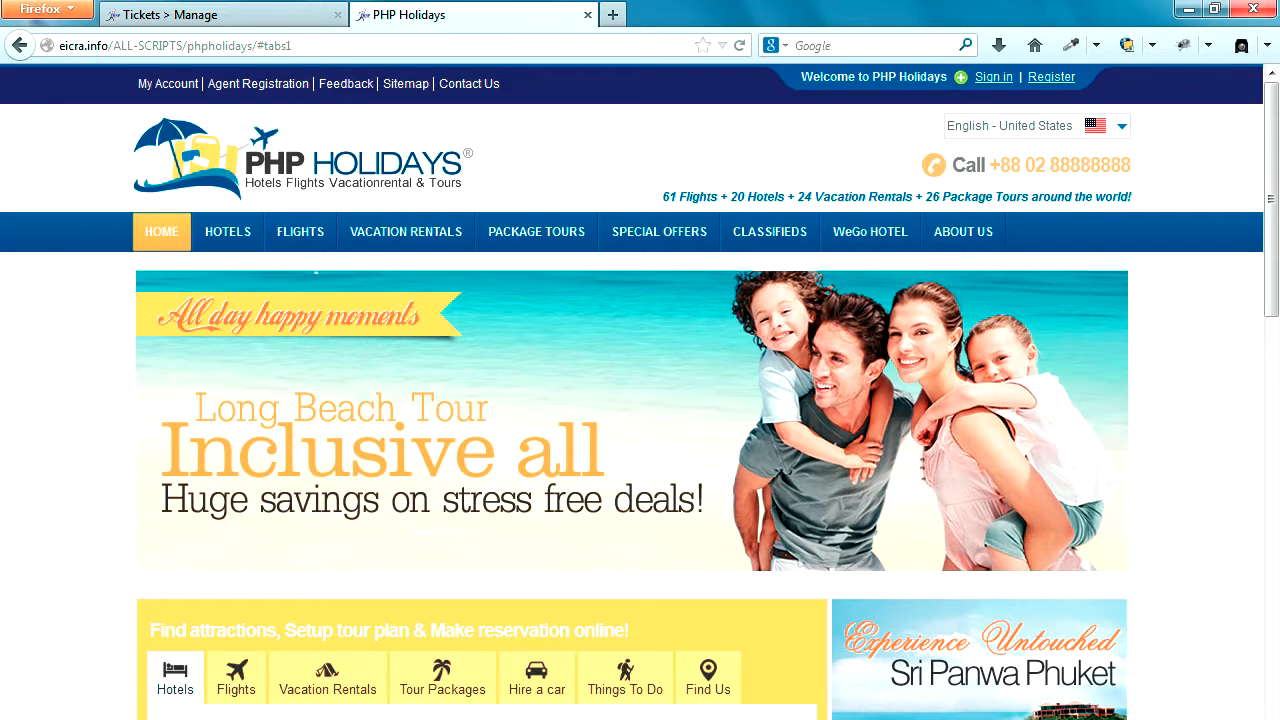
# - Switch to FileZilla and locate phpholidays-home.phtml in the remote yourtheme folder
pyautogui.click(400, 719)
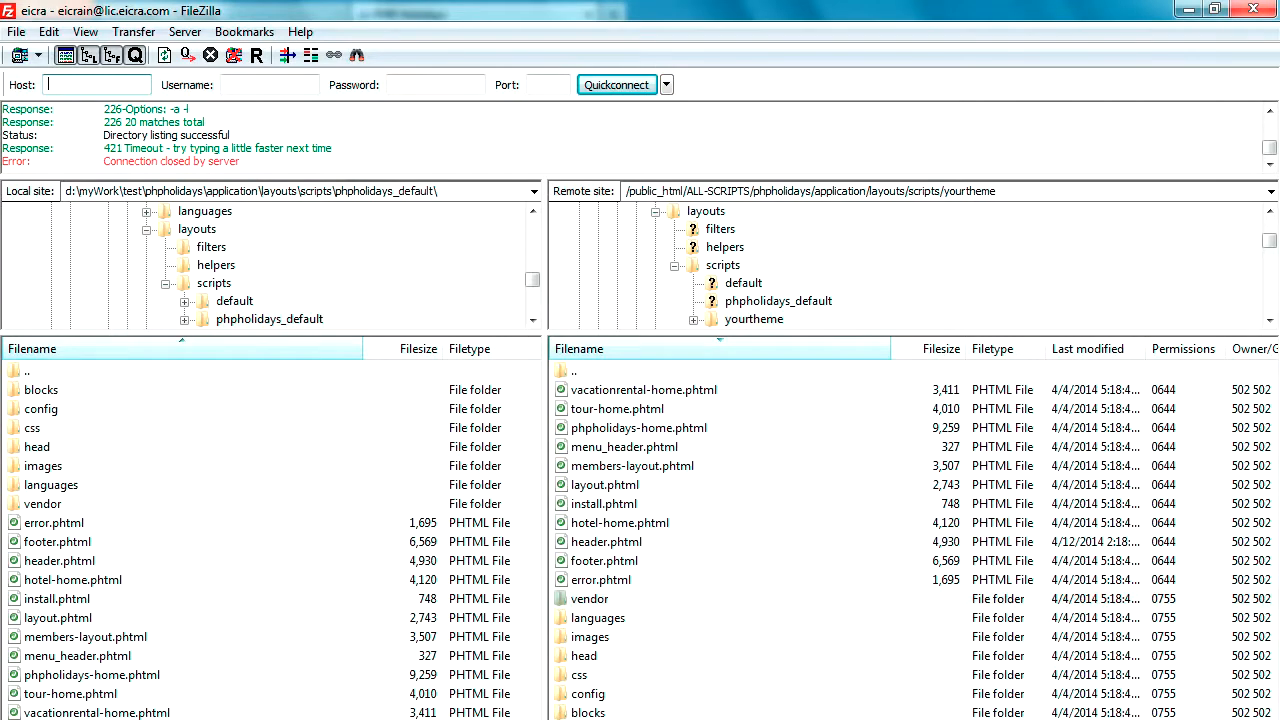
pyautogui.click(605, 410)
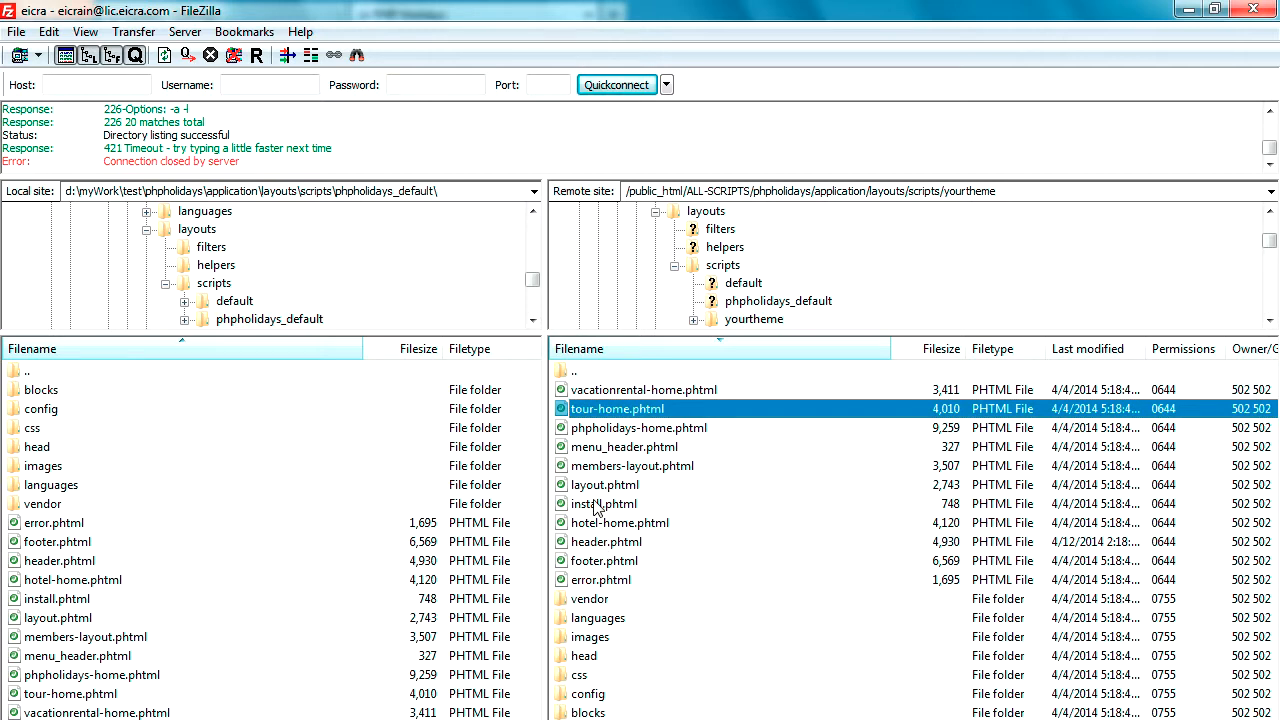
pyautogui.click(617, 429)
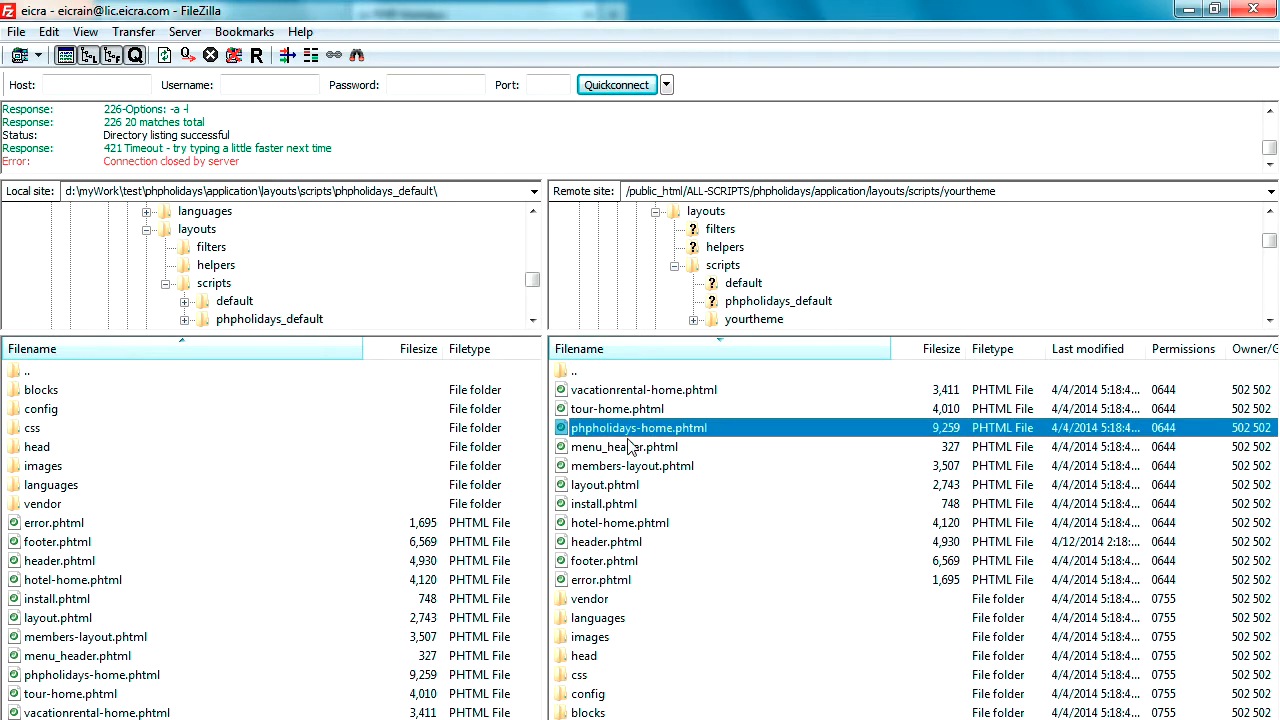
pyautogui.rightClick(659, 433)
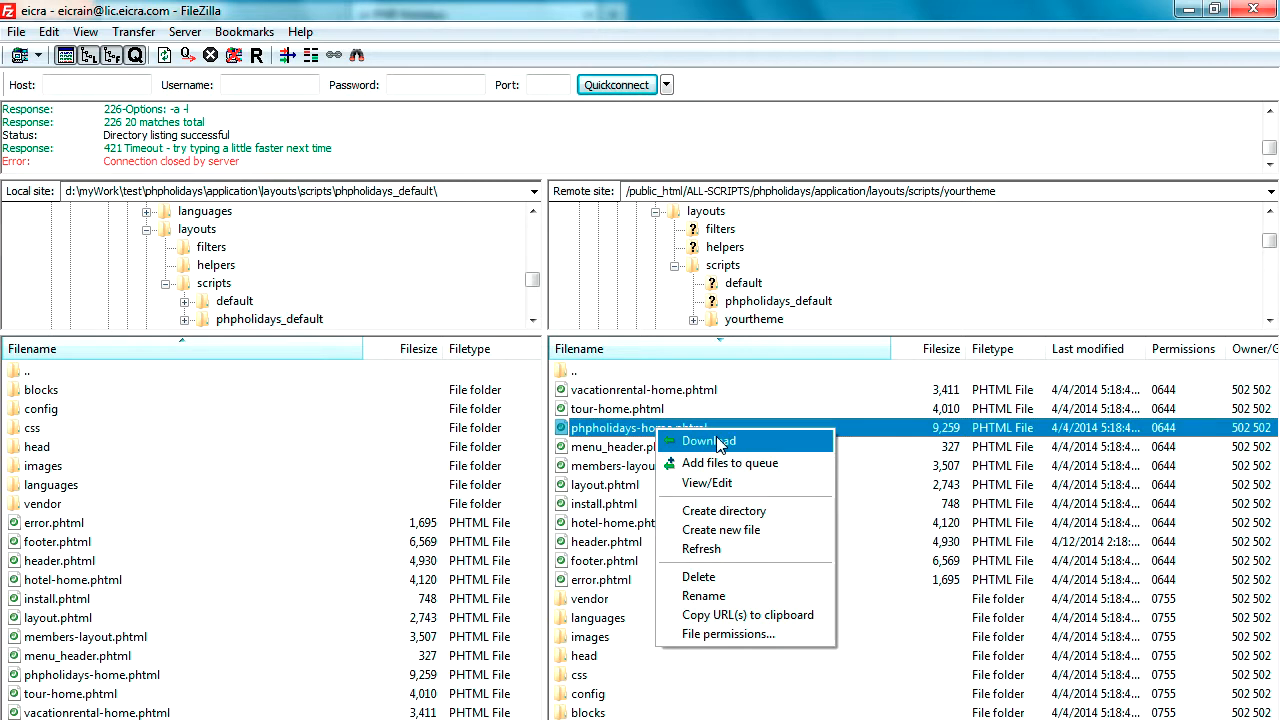
pyautogui.click(622, 410)
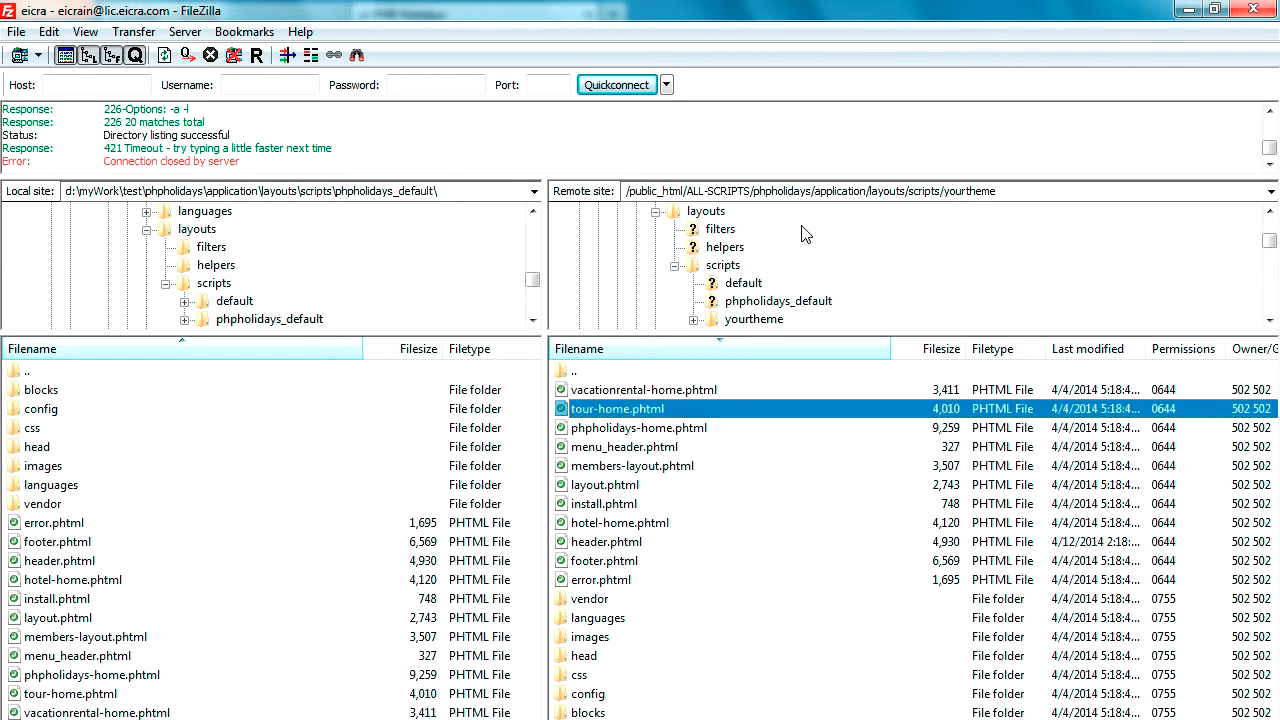
# - Review the remote path ending in scripts/yourtheme and the local path of the phpholidays_default folder
pyautogui.click(750, 190)
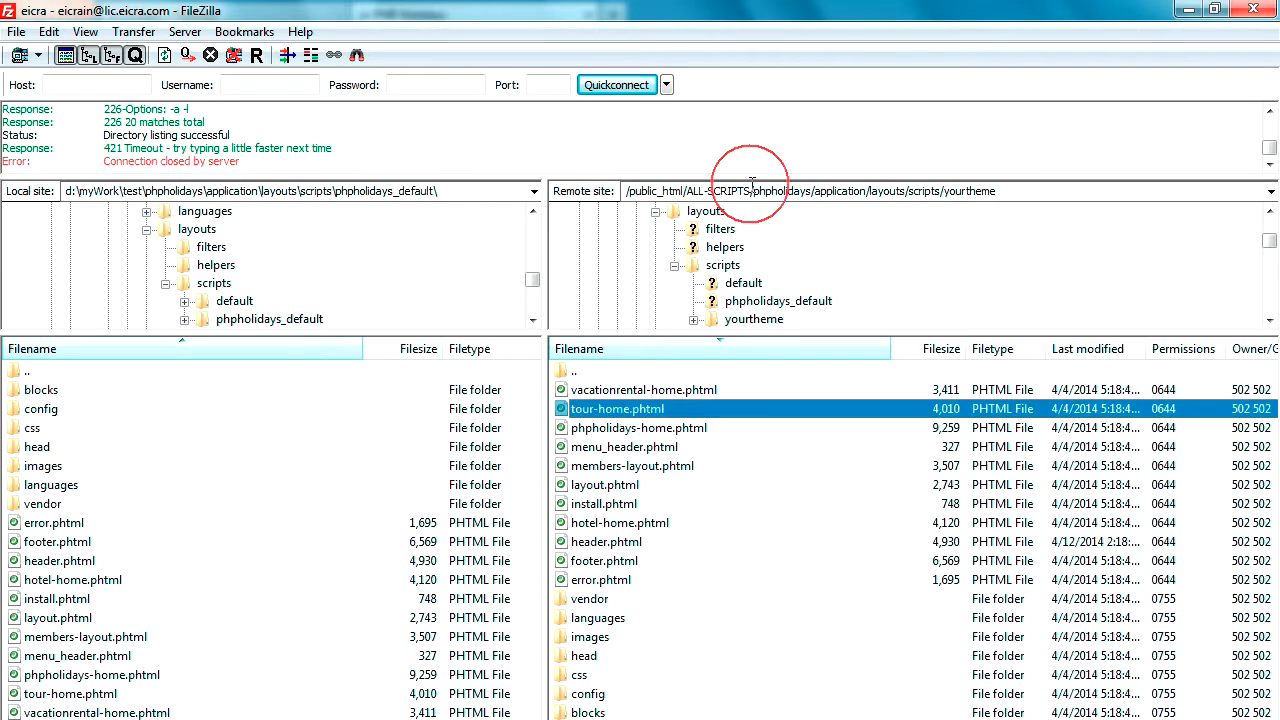
pyautogui.click(666, 191)
pyautogui.moveTo(650, 191); pyautogui.dragTo(684, 190)
pyautogui.moveTo(826, 191); pyautogui.dragTo(988, 191)
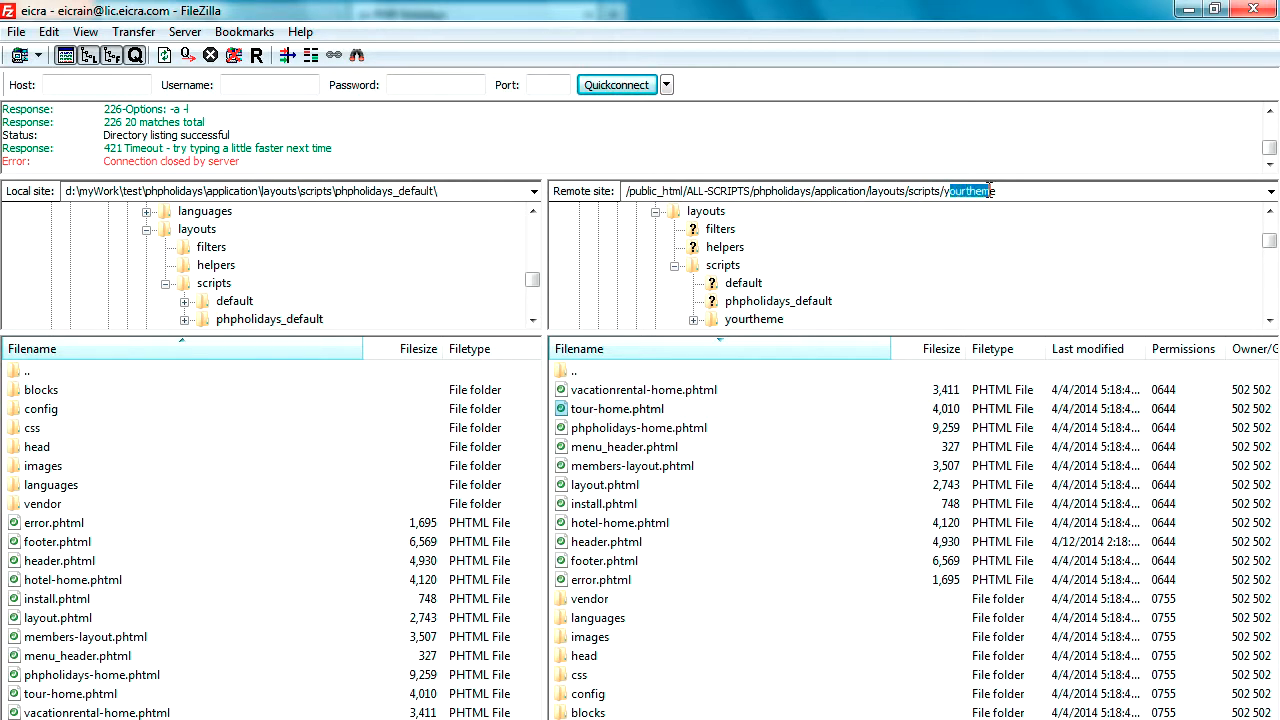
pyautogui.click(450, 191)
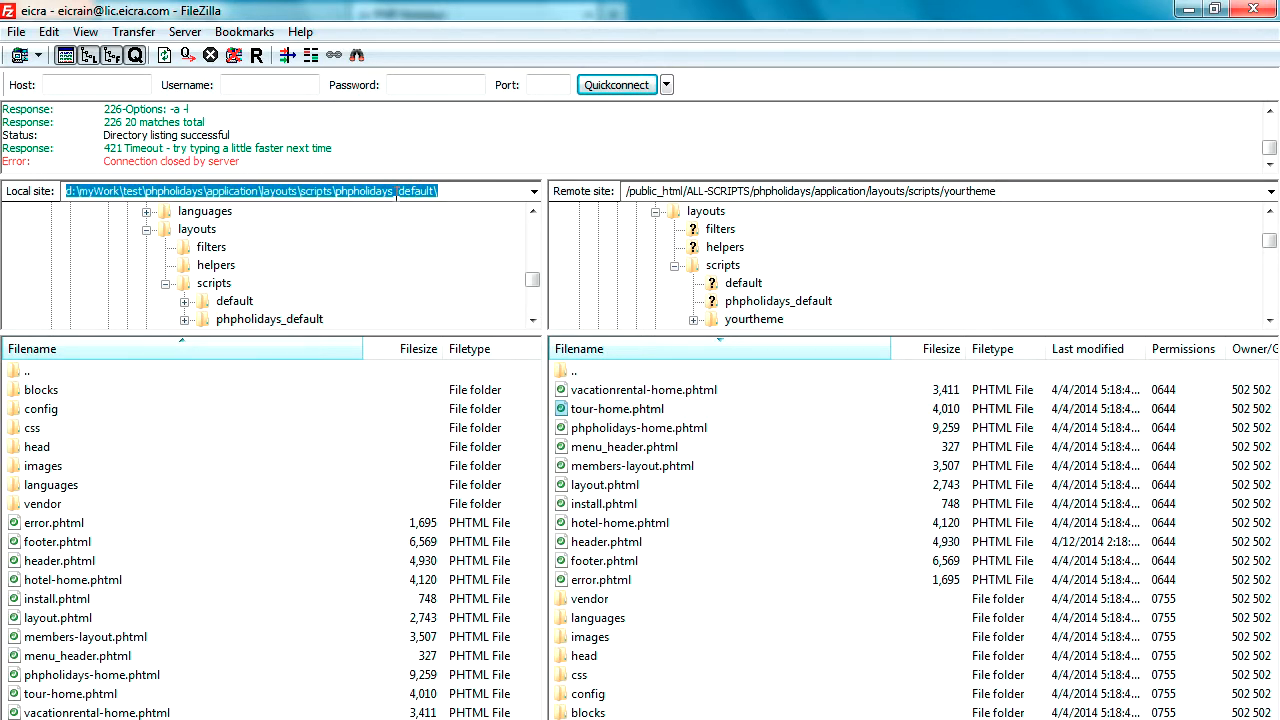
# - Download phpholidays-home.phtml from the remote yourtheme folder, overwriting the existing local copy
pyautogui.click(622, 432)
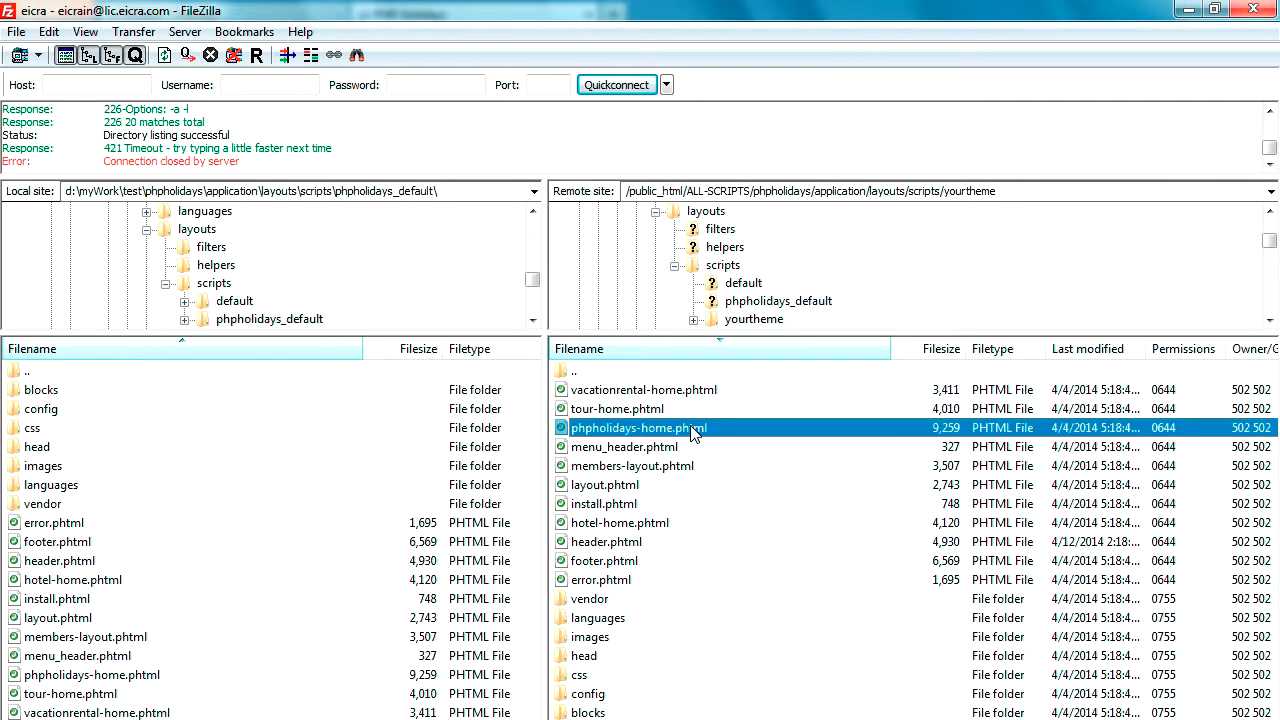
pyautogui.rightClick(690, 428)
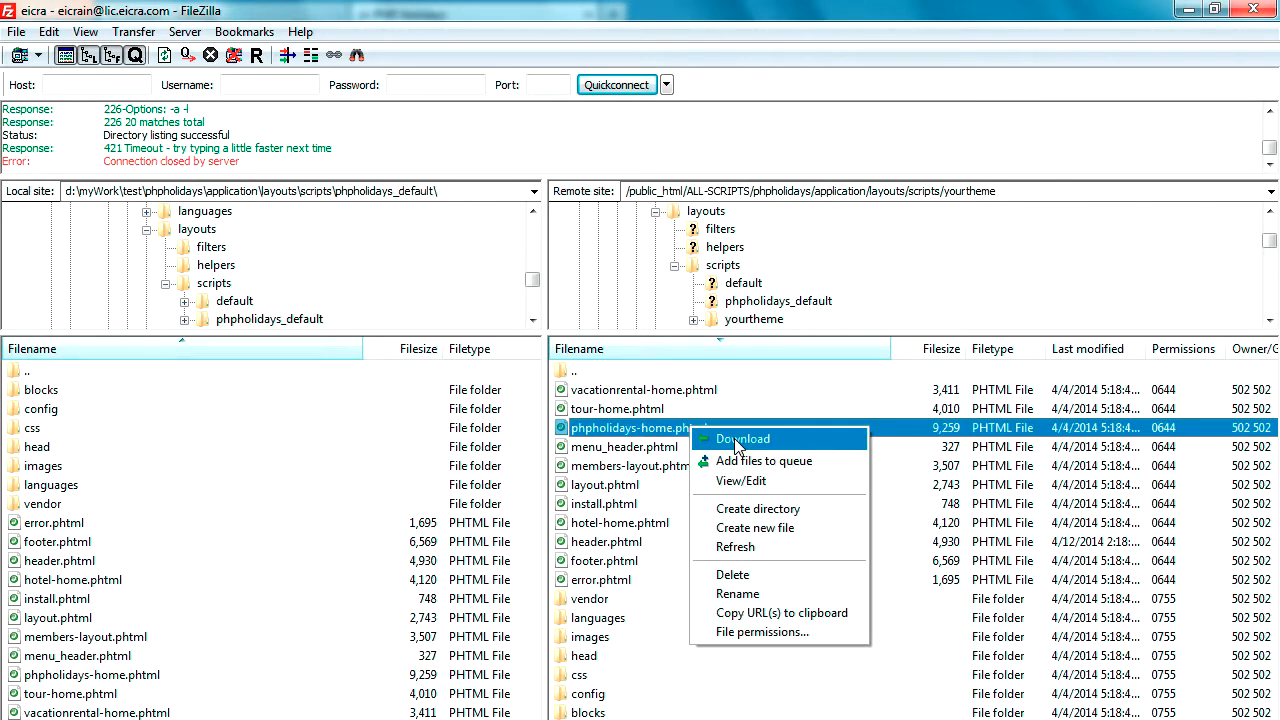
pyautogui.click(740, 440)
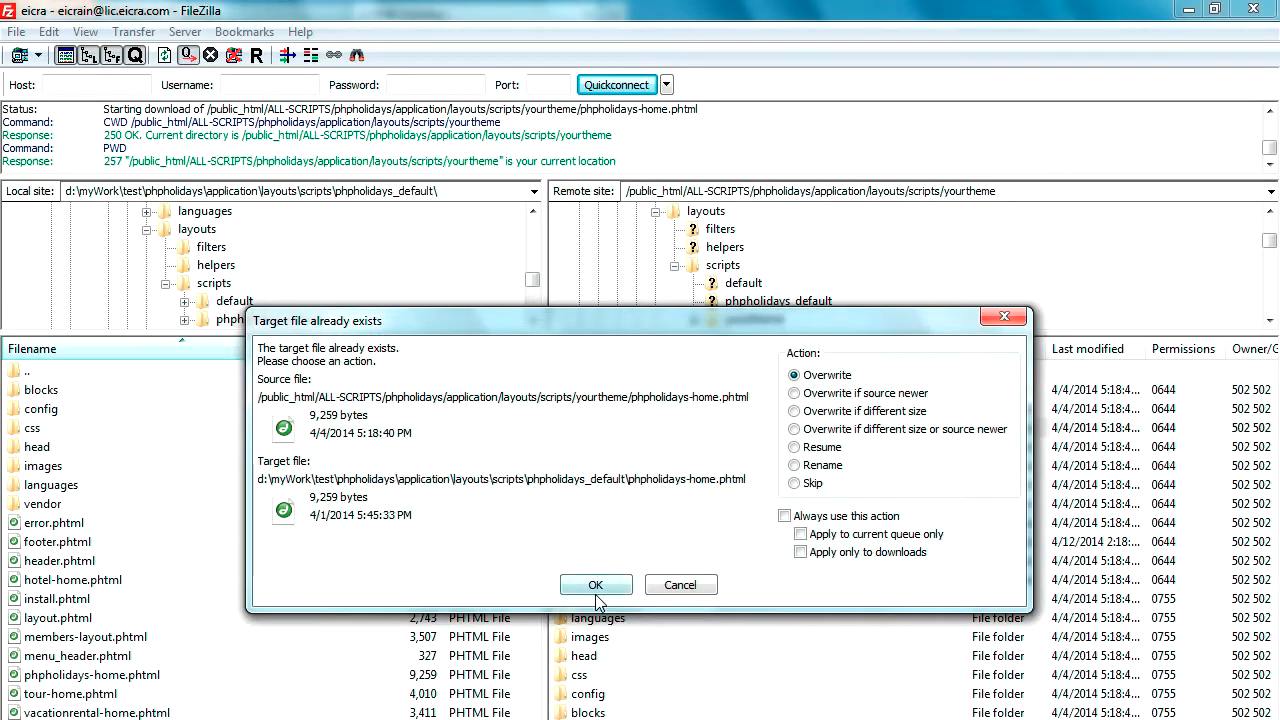
pyautogui.click(596, 598)
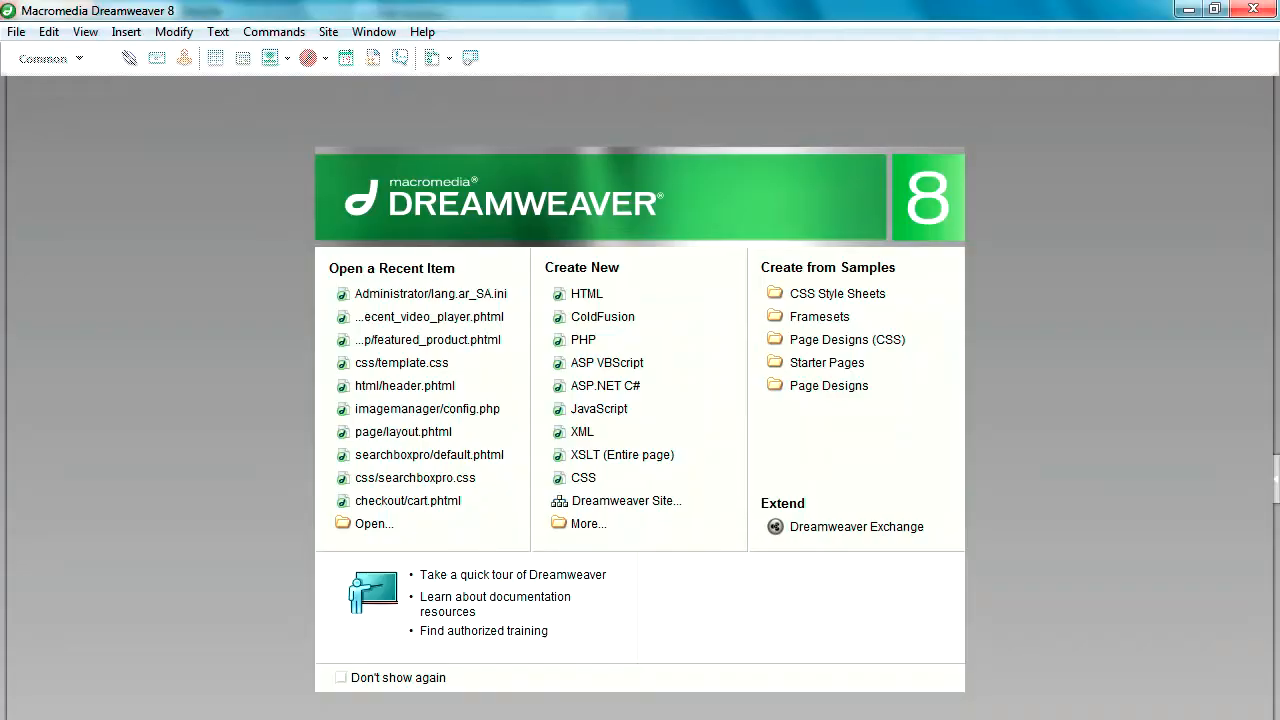
# - In Dreamweaver, start opening an existing file and browse to the myWork\test folder on drive D
pyautogui.click(374, 526)
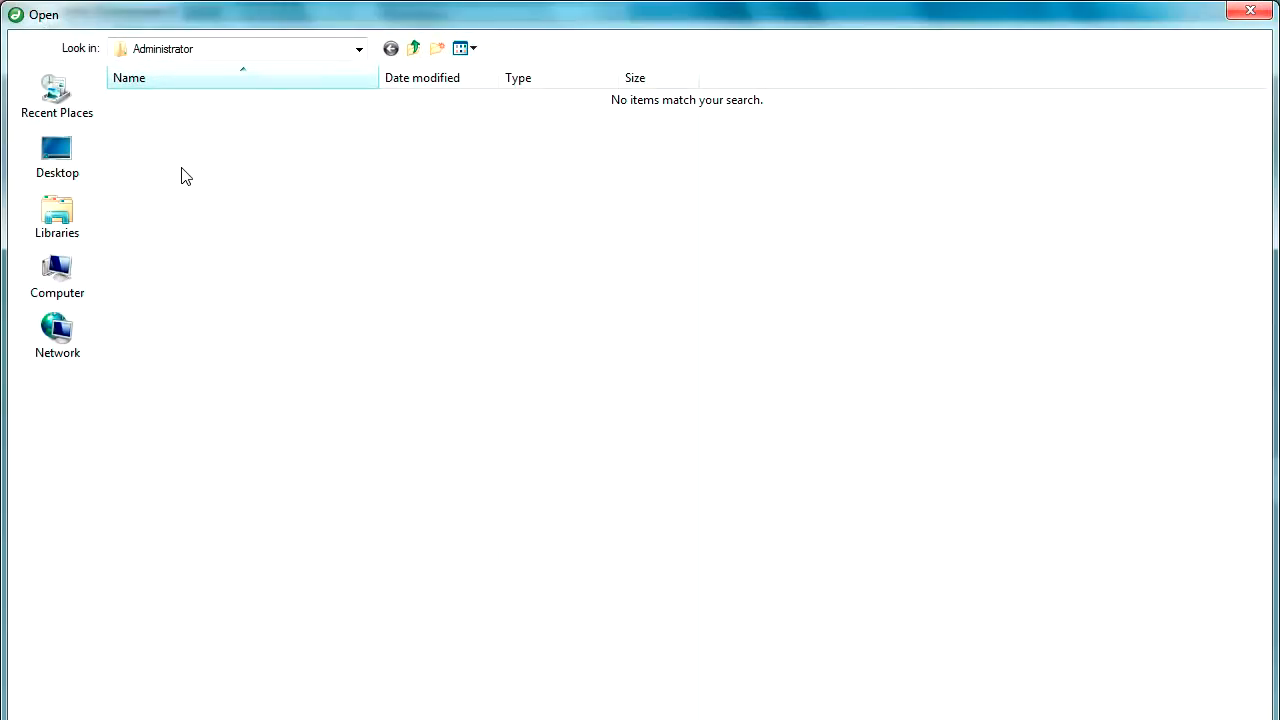
pyautogui.click(58, 272)
pyautogui.doubleClick(440, 132)
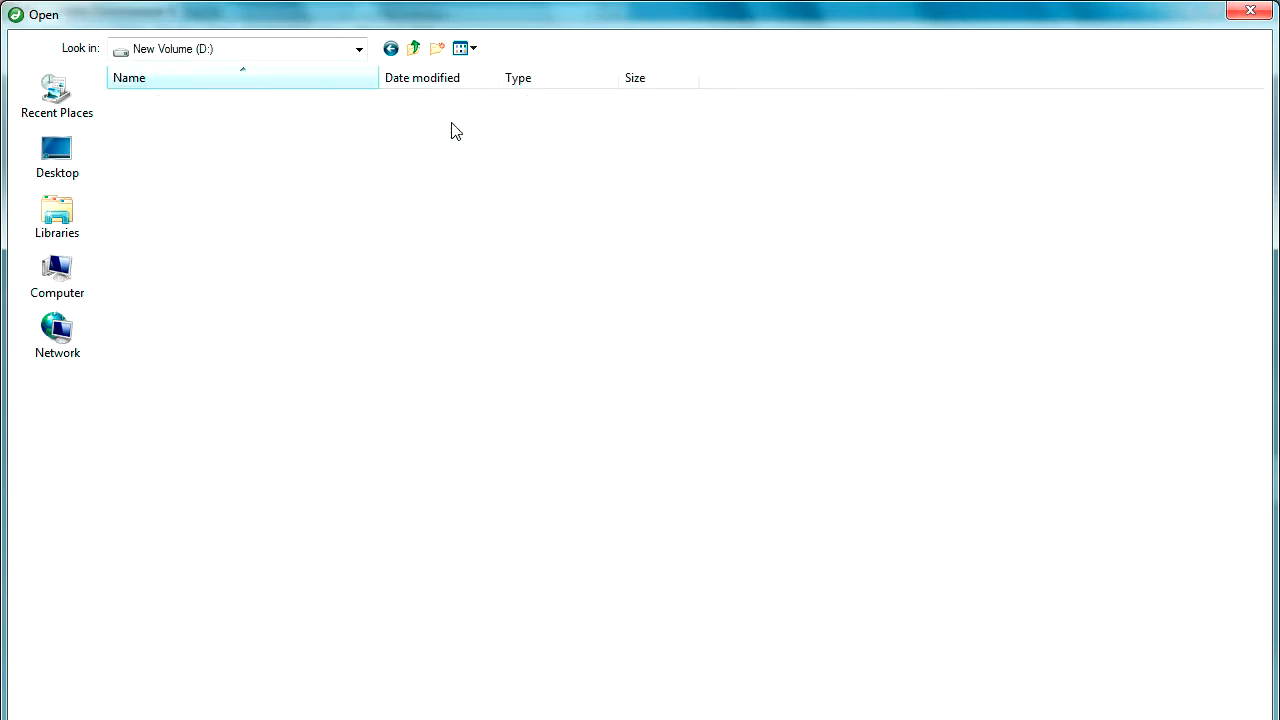
pyautogui.click(154, 180)
pyautogui.doubleClick(154, 178)
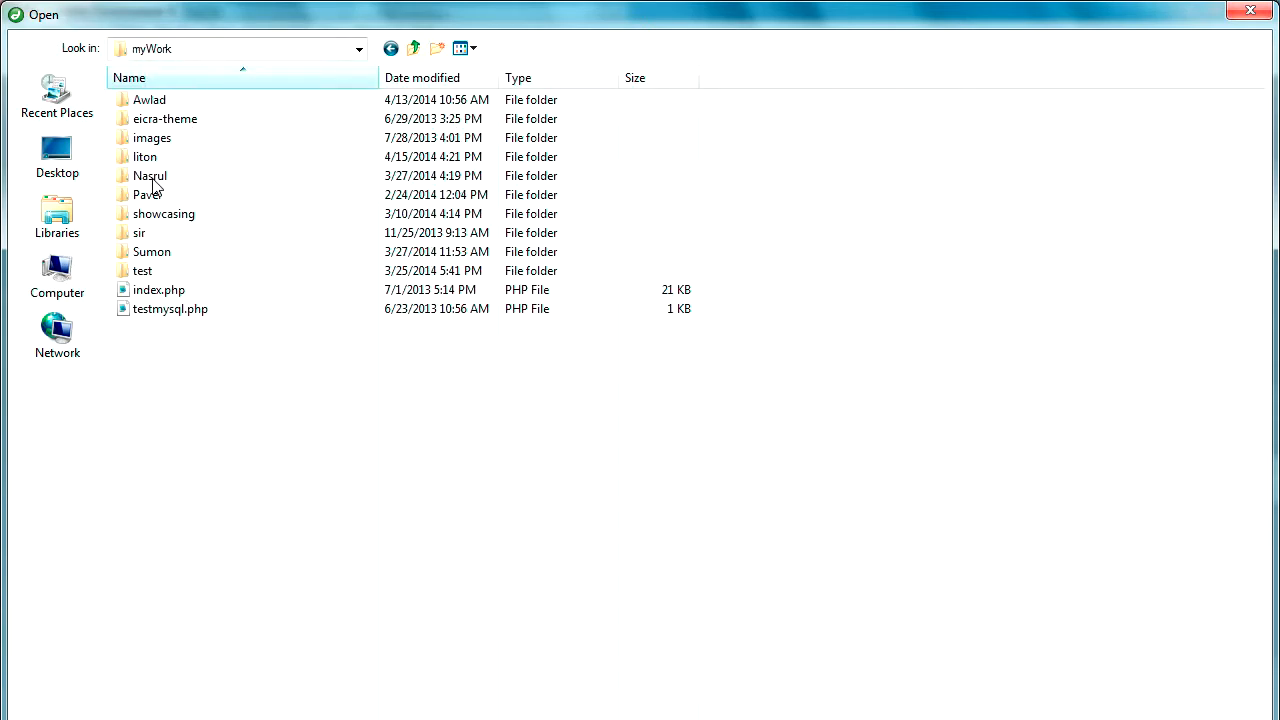
pyautogui.doubleClick(142, 272)
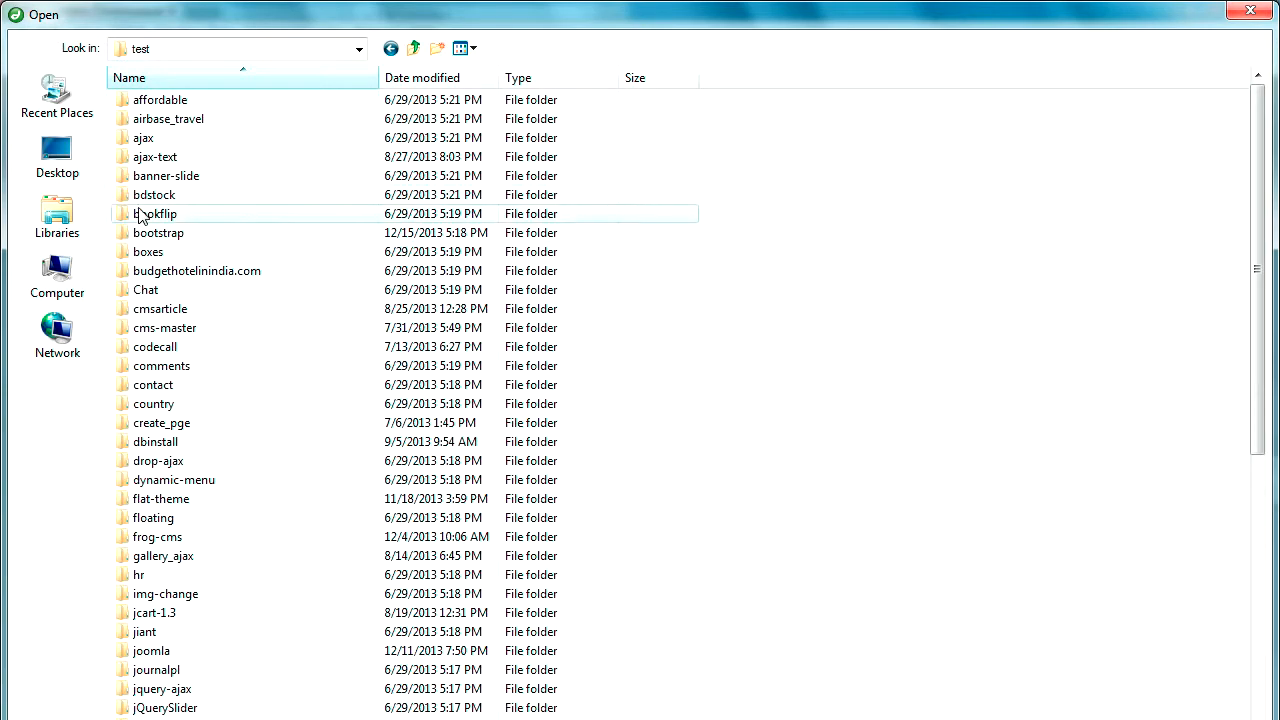
# - Browse from the test folder to phpholidays\application\layouts\scripts\phpholidays_default
pyautogui.click(145, 194)
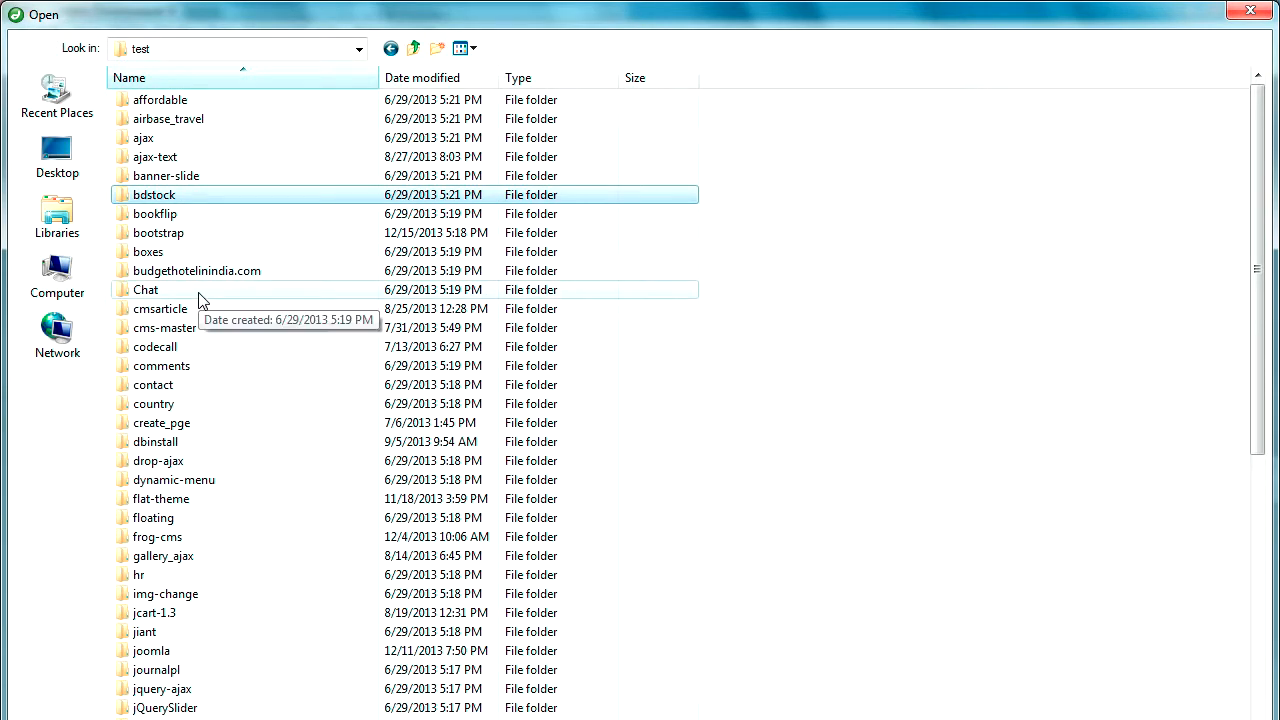
pyautogui.write('ph')
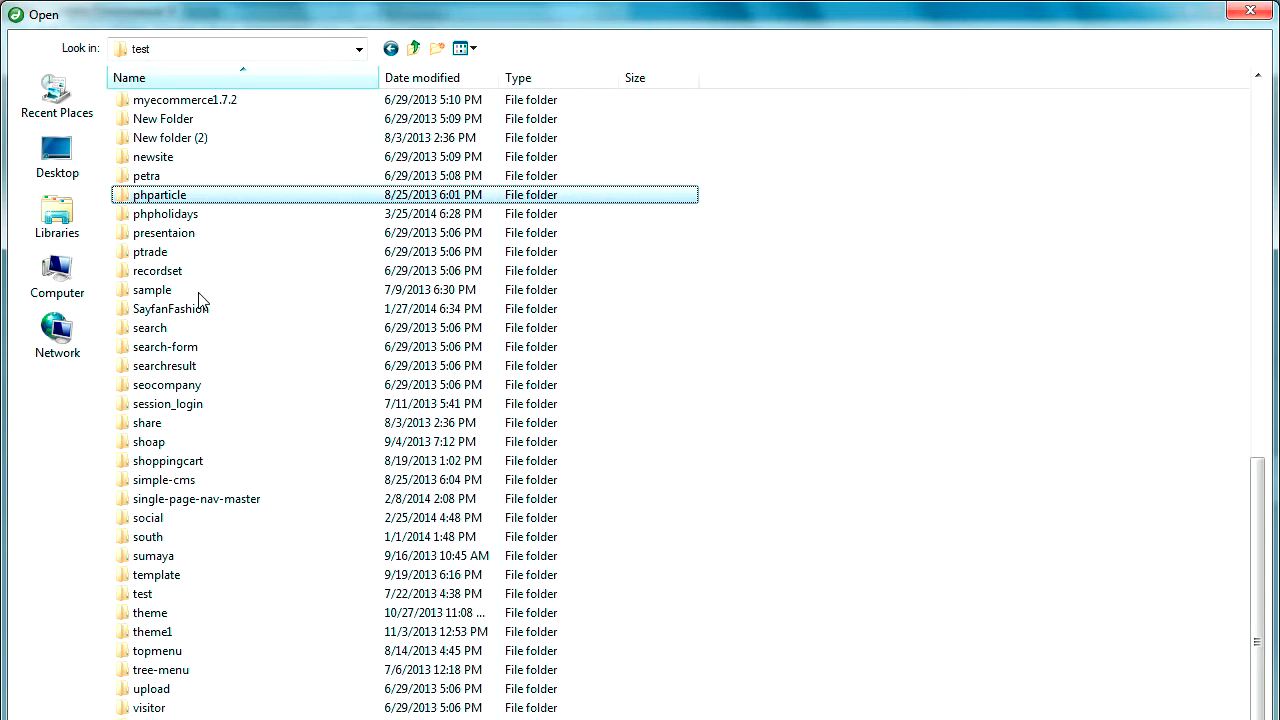
pyautogui.press('Down')
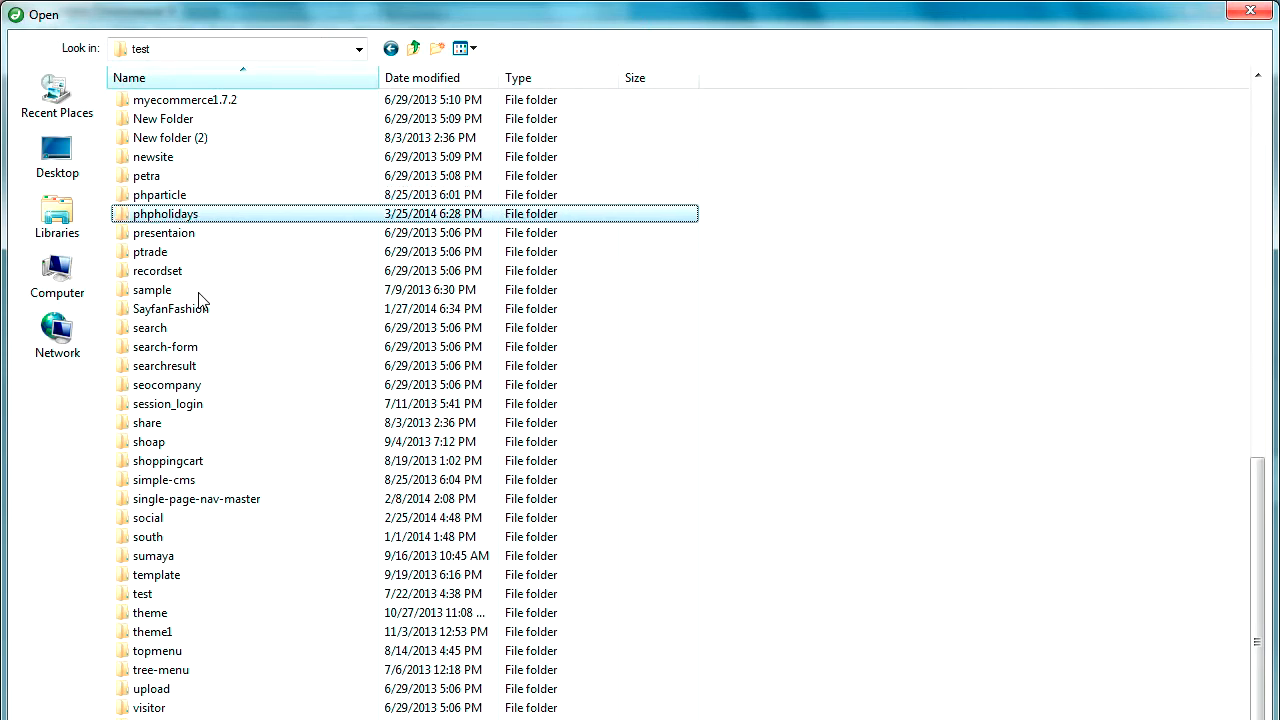
pyautogui.press('Return')
pyautogui.press('a')
pyautogui.press('Return')
pyautogui.write('lay')
pyautogui.press('Return')
pyautogui.press('s')
pyautogui.press('Return')
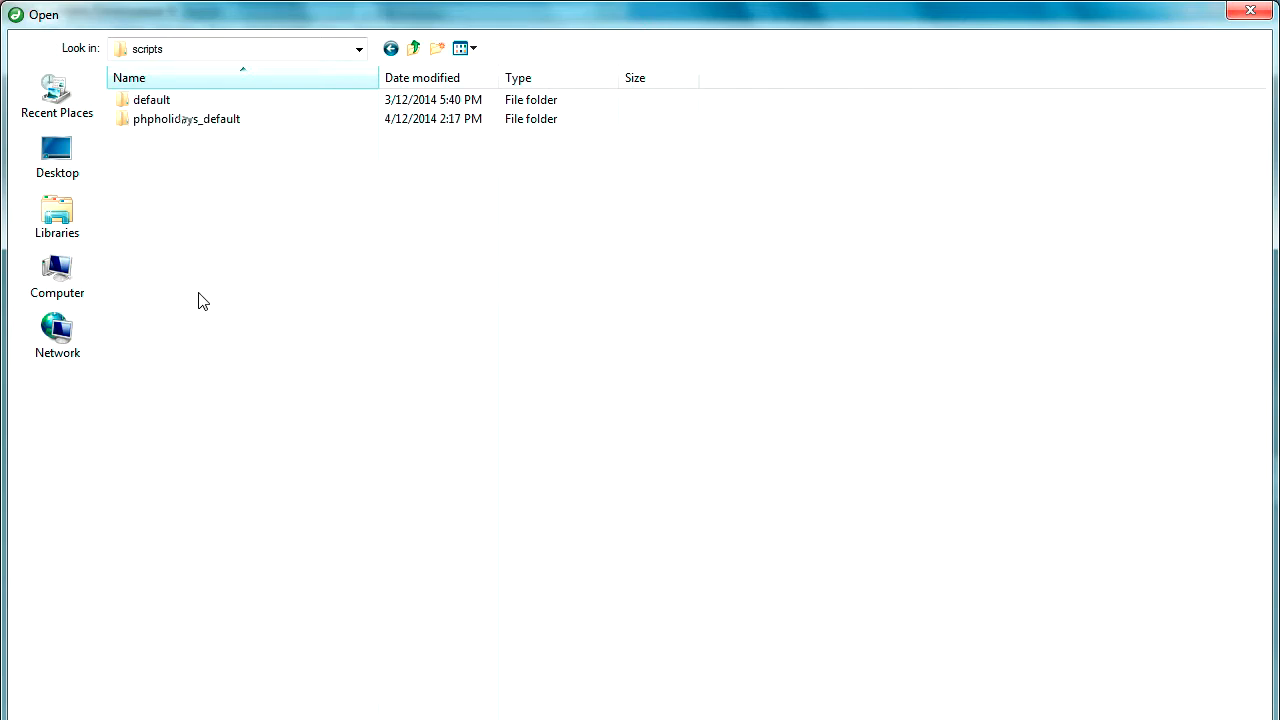
pyautogui.press('p')
pyautogui.press('Return')
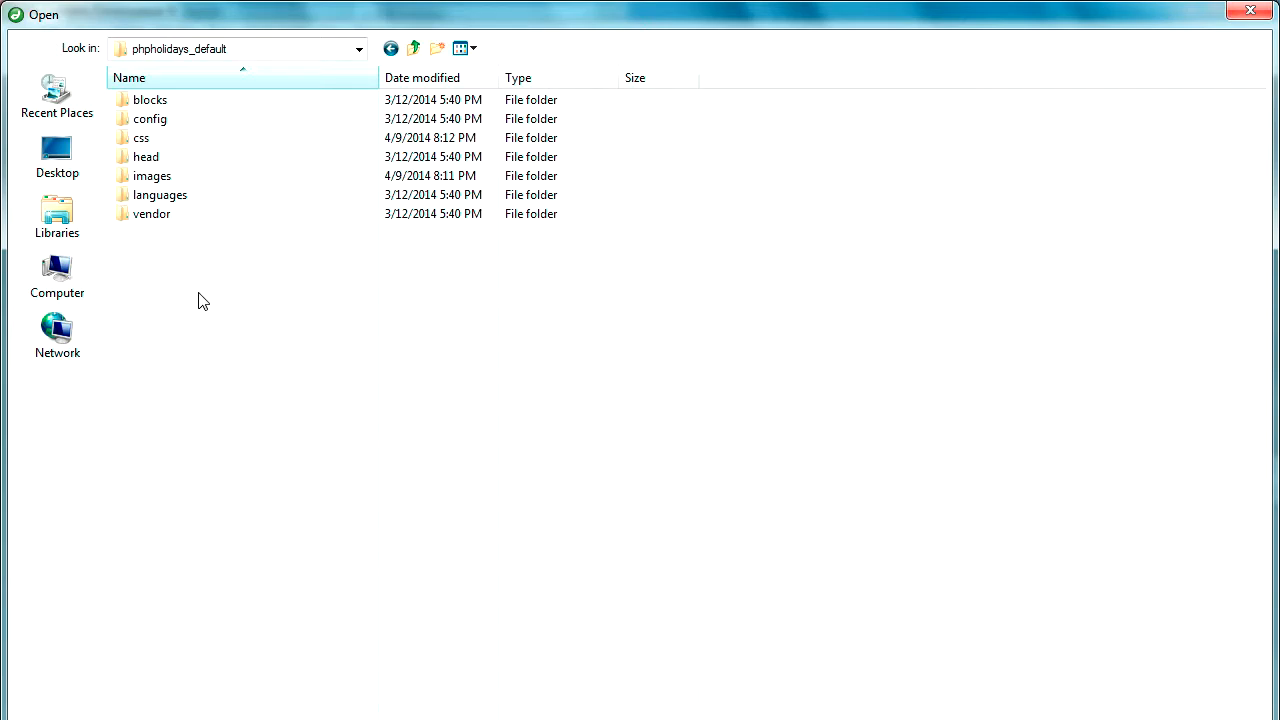
# - Change the file type filter so the .phtml files are listed, and open phpholidays-home.phtml
pyautogui.click(640, 719)
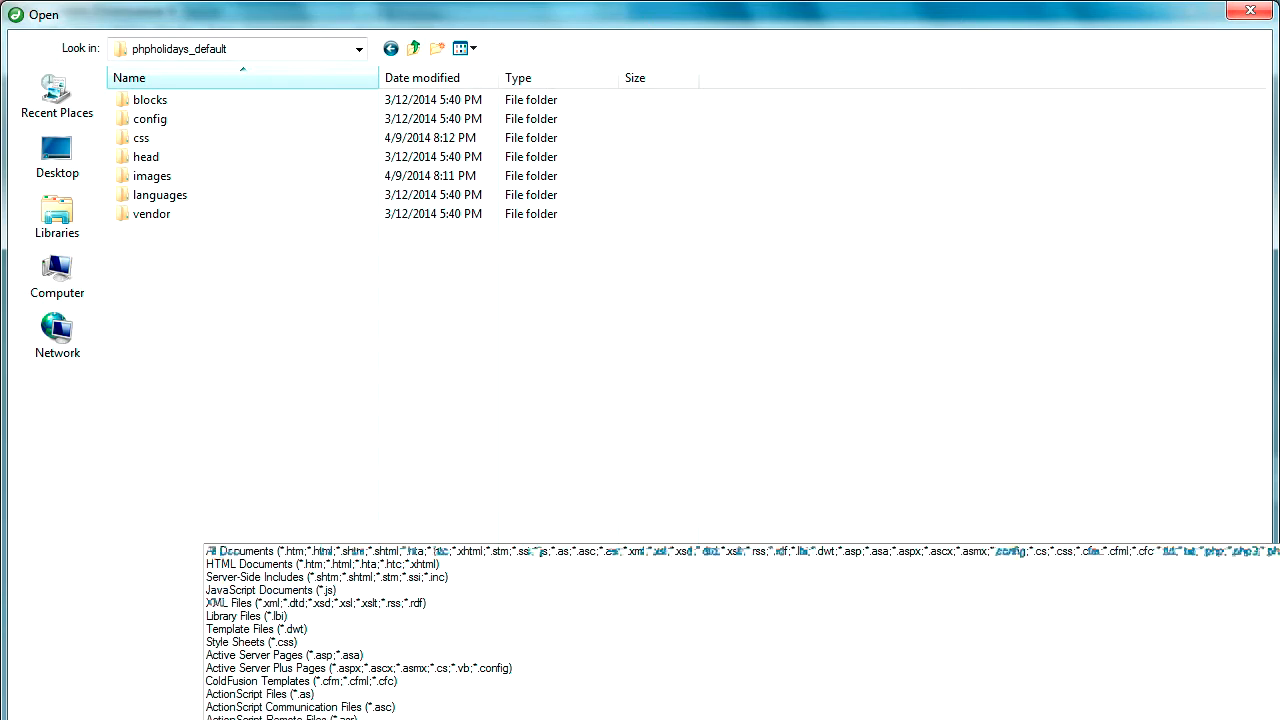
pyautogui.click(640, 719)
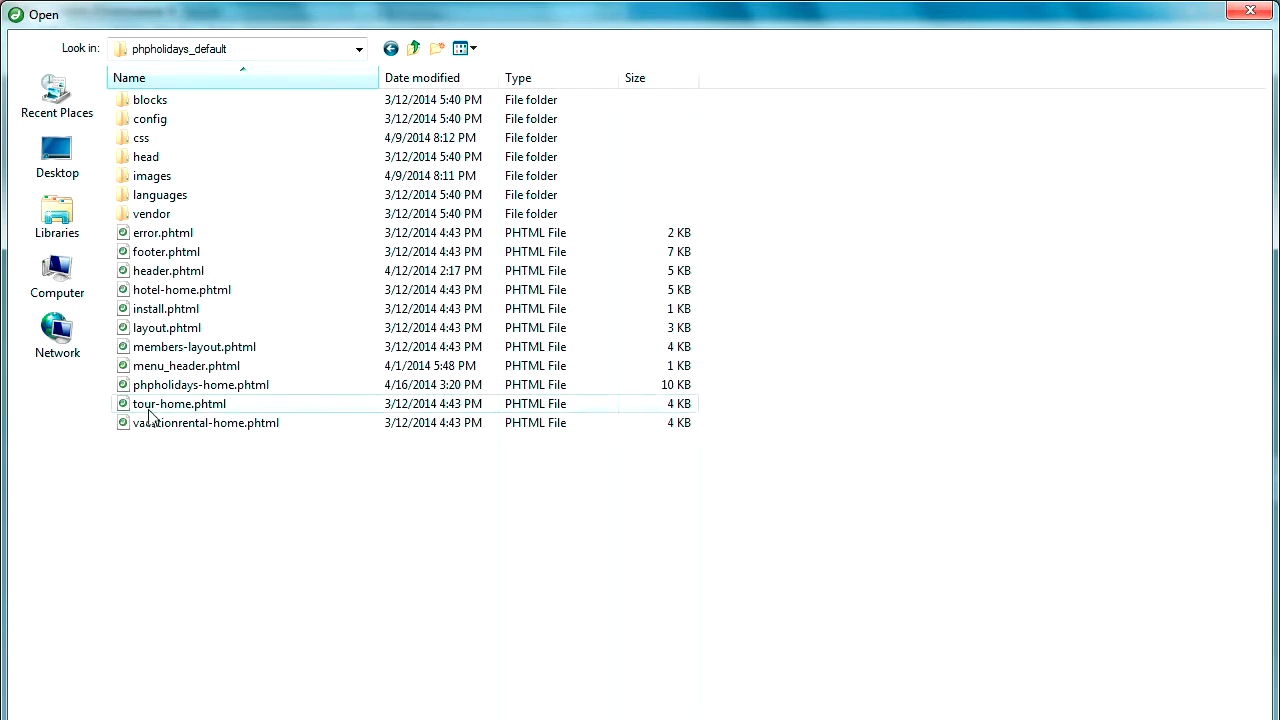
pyautogui.doubleClick(168, 385)
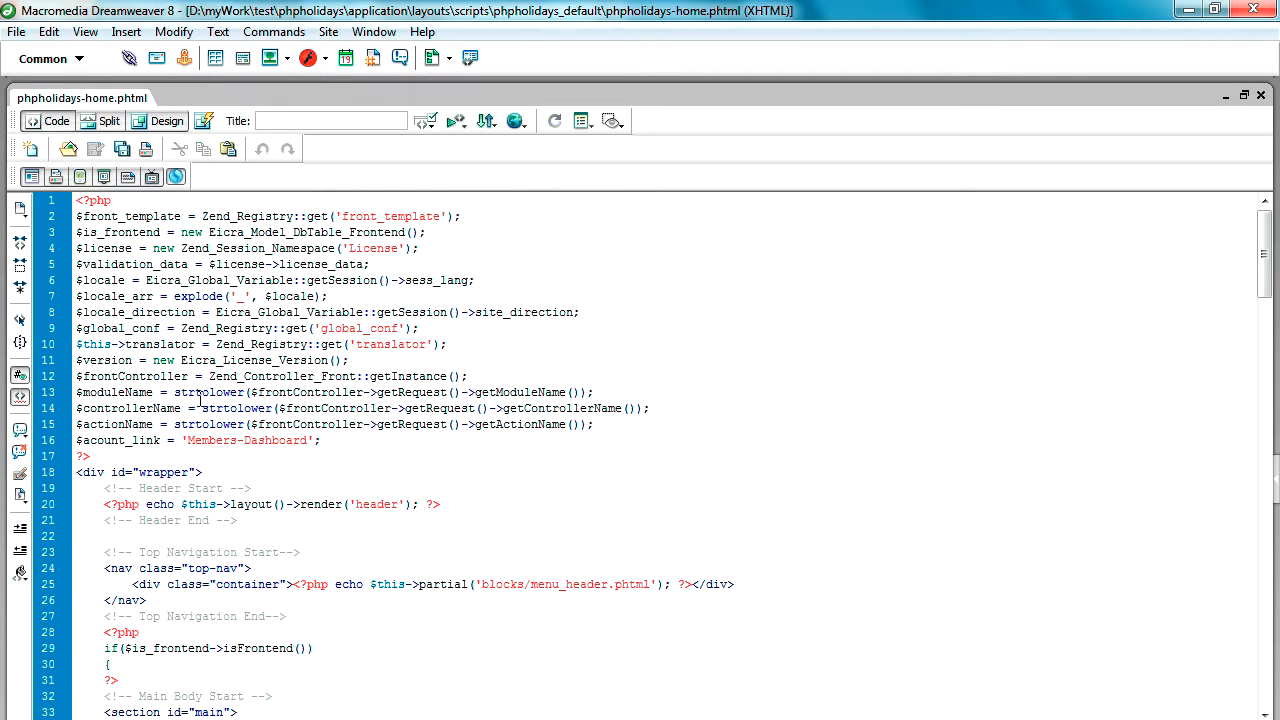
# - Look through the template code, highlight the banner div block, and compare it with the banner on the PHP Holidays homepage in Firefox
pyautogui.scroll(-3, 212, 480)
pyautogui.scroll(-20, 212, 488)
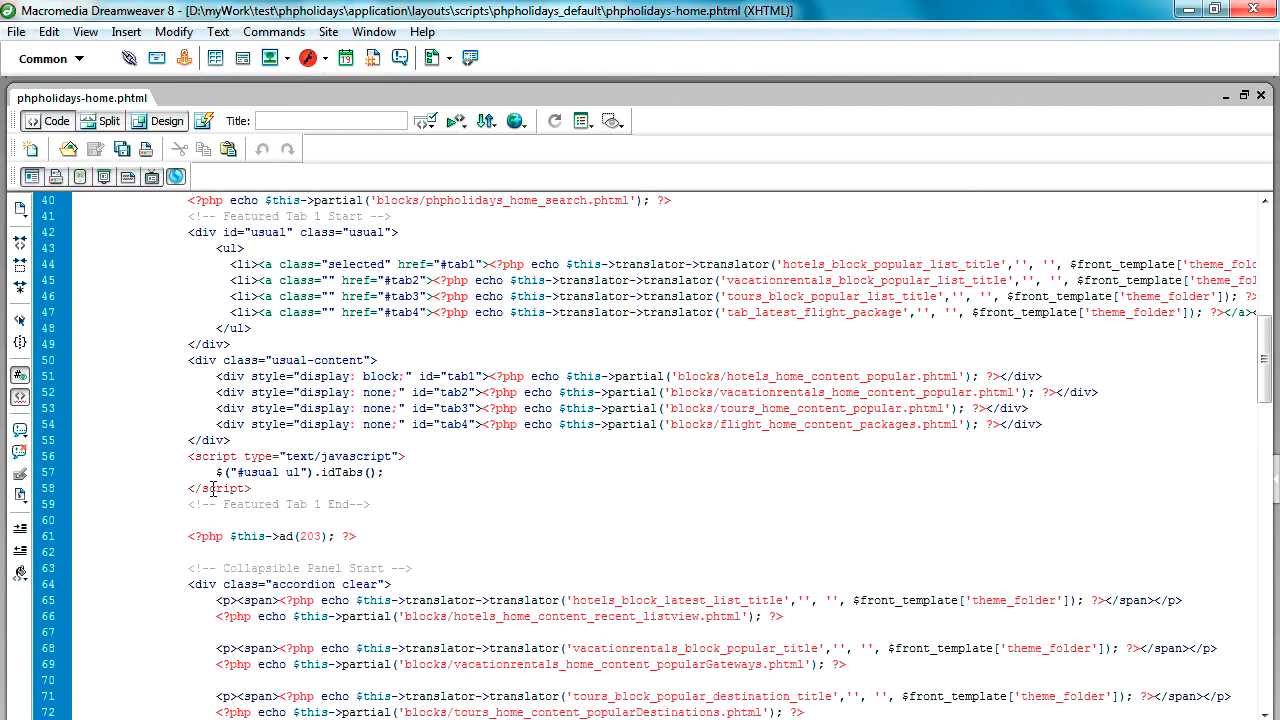
pyautogui.scroll(-20, 224, 520)
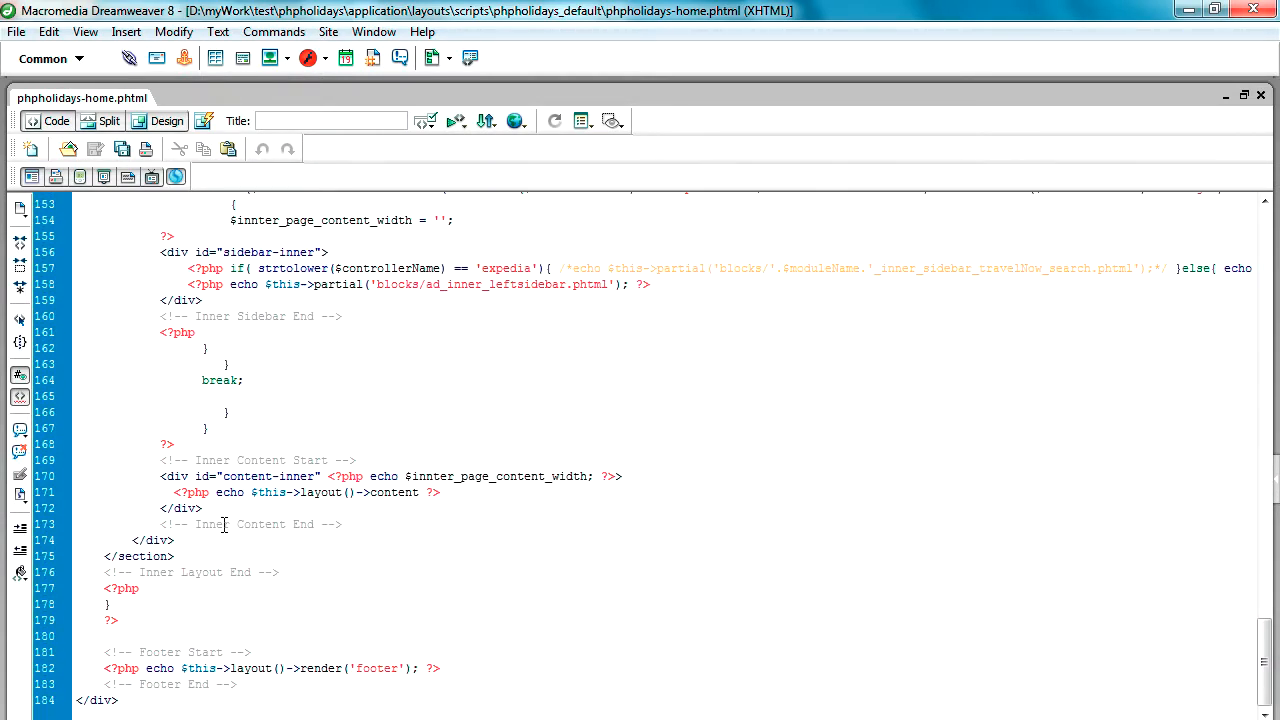
pyautogui.scroll(20, 224, 524)
pyautogui.scroll(16, 224, 524)
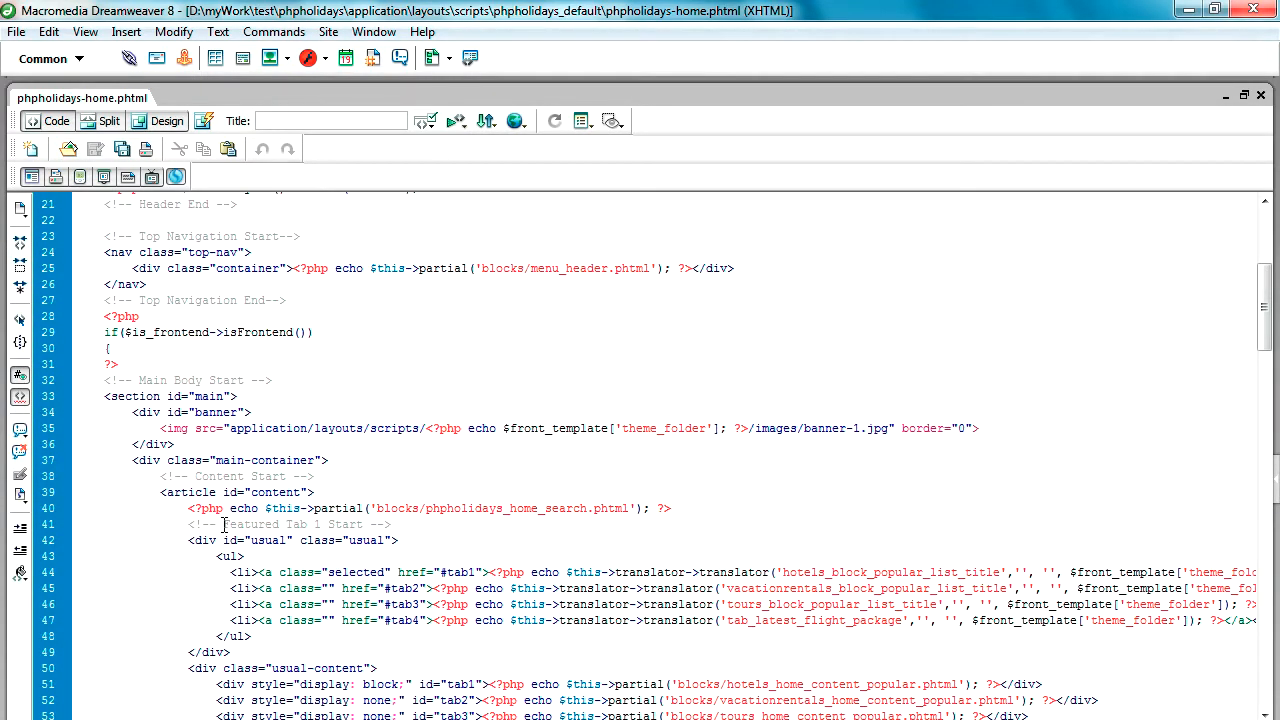
pyautogui.scroll(2, 224, 524)
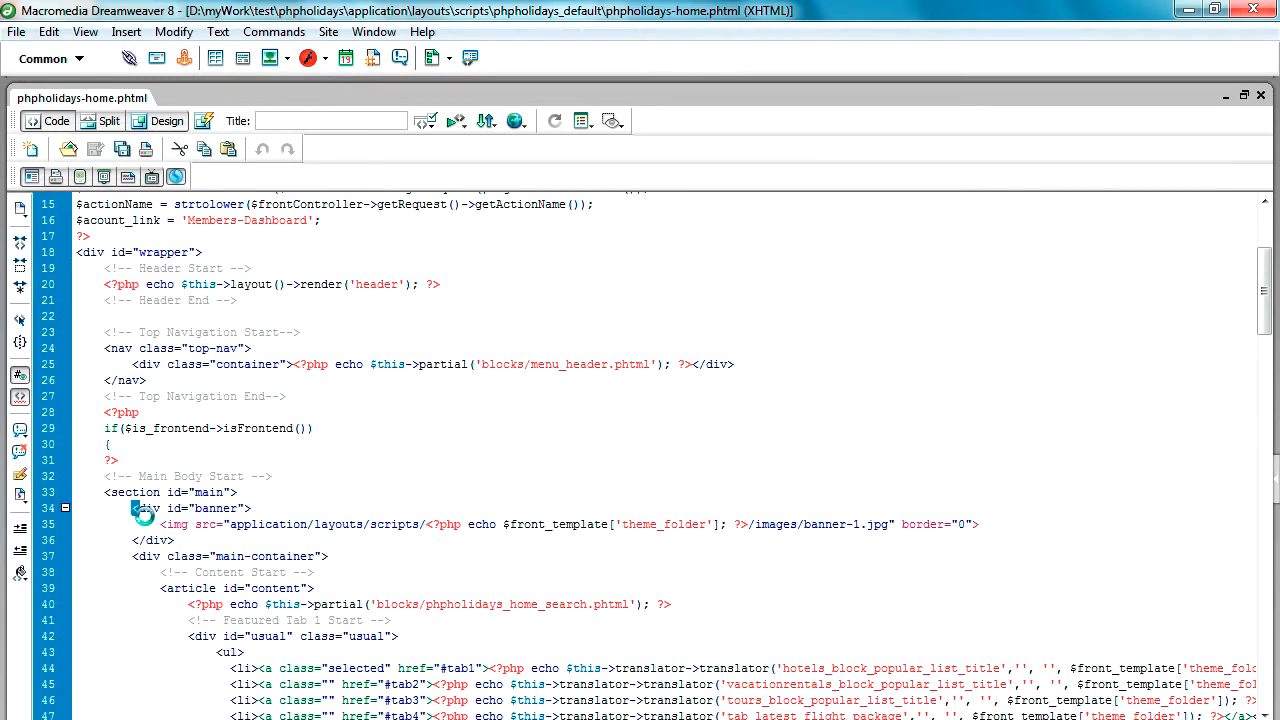
pyautogui.moveTo(133, 508); pyautogui.dragTo(180, 540)
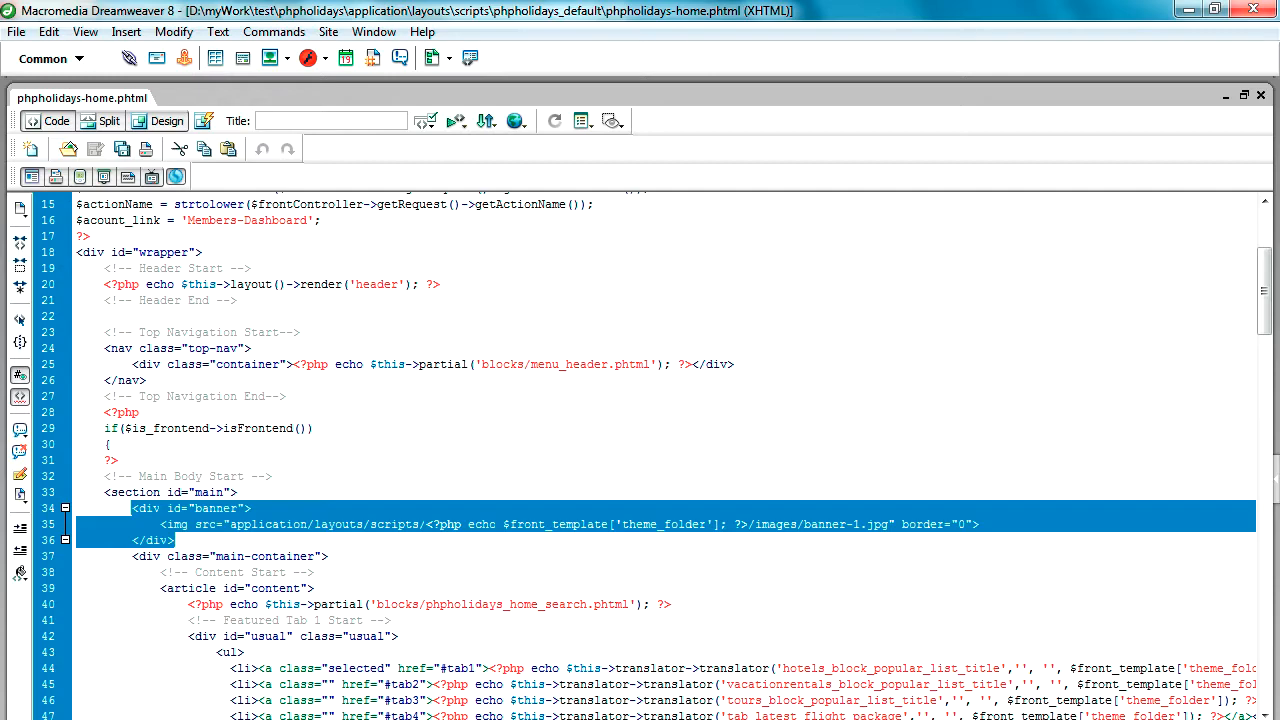
pyautogui.hotkey('alt', 'Tab')
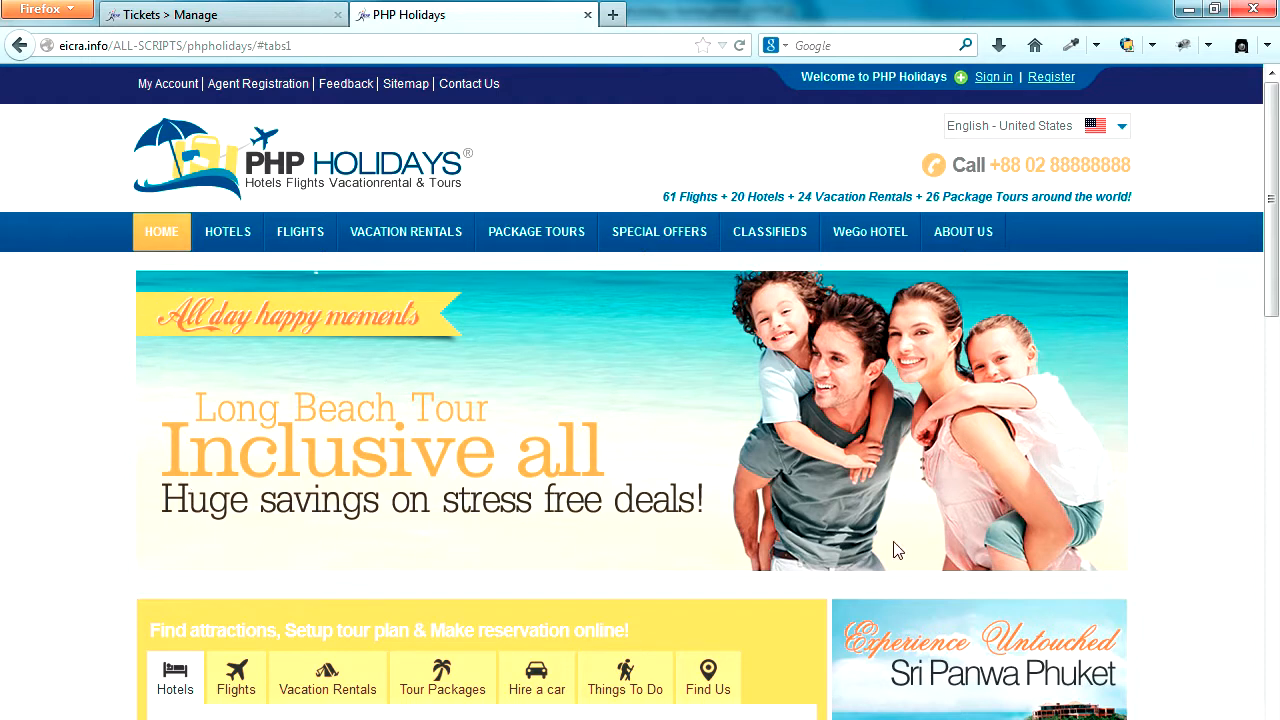
pyautogui.hotkey('alt', 'Tab')
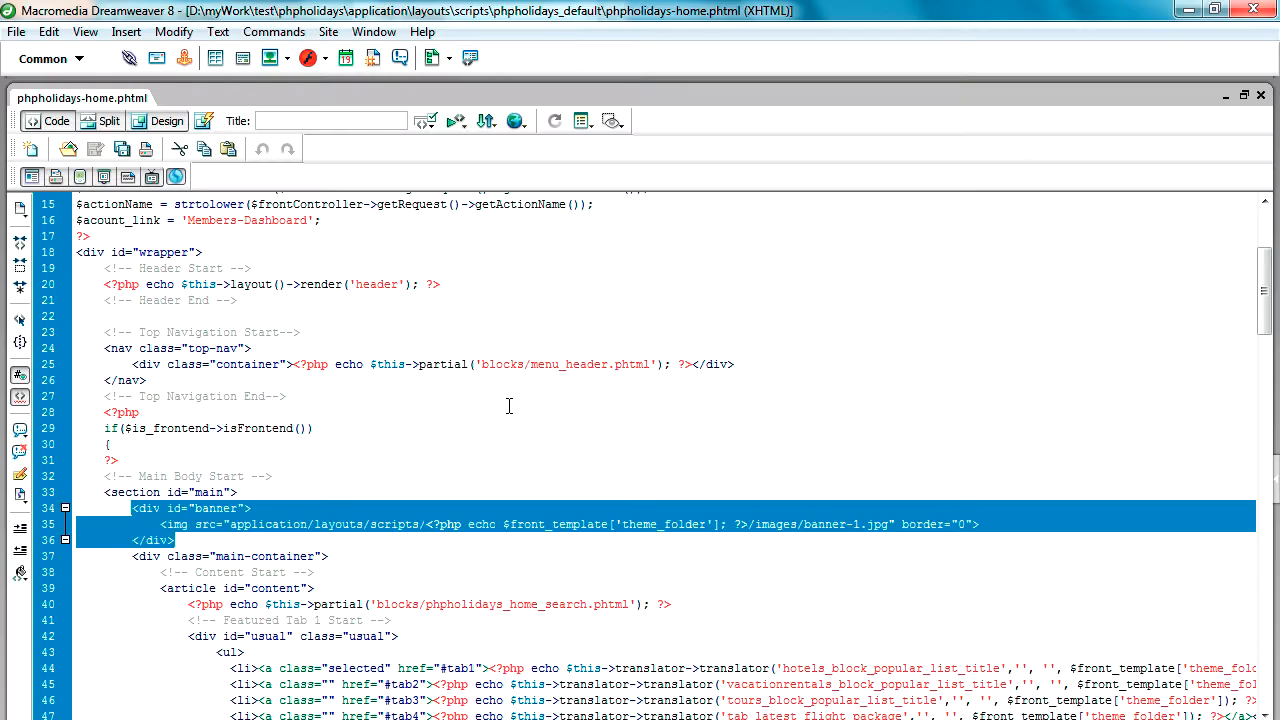
# - Highlight the file name banner-1.jpg and the images folder path in the banner's img source
pyautogui.click(307, 523)
pyautogui.moveTo(807, 524); pyautogui.dragTo(890, 525)
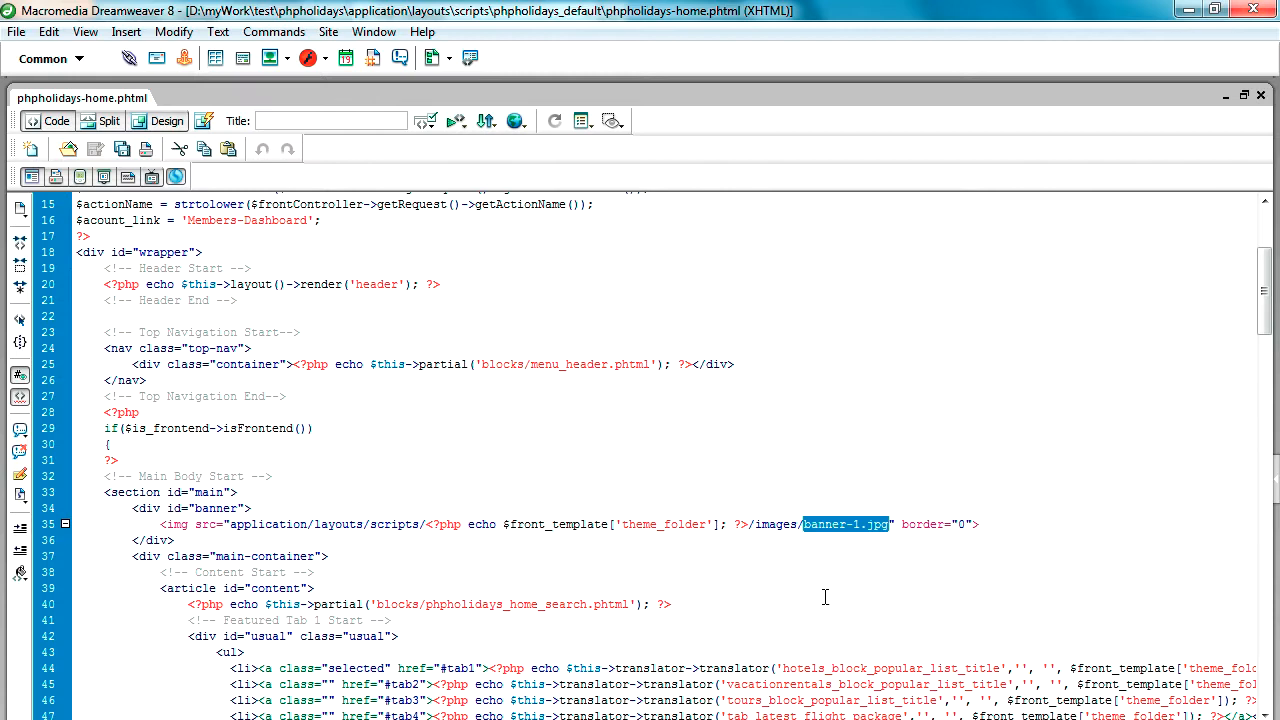
pyautogui.moveTo(229, 525); pyautogui.dragTo(804, 530)
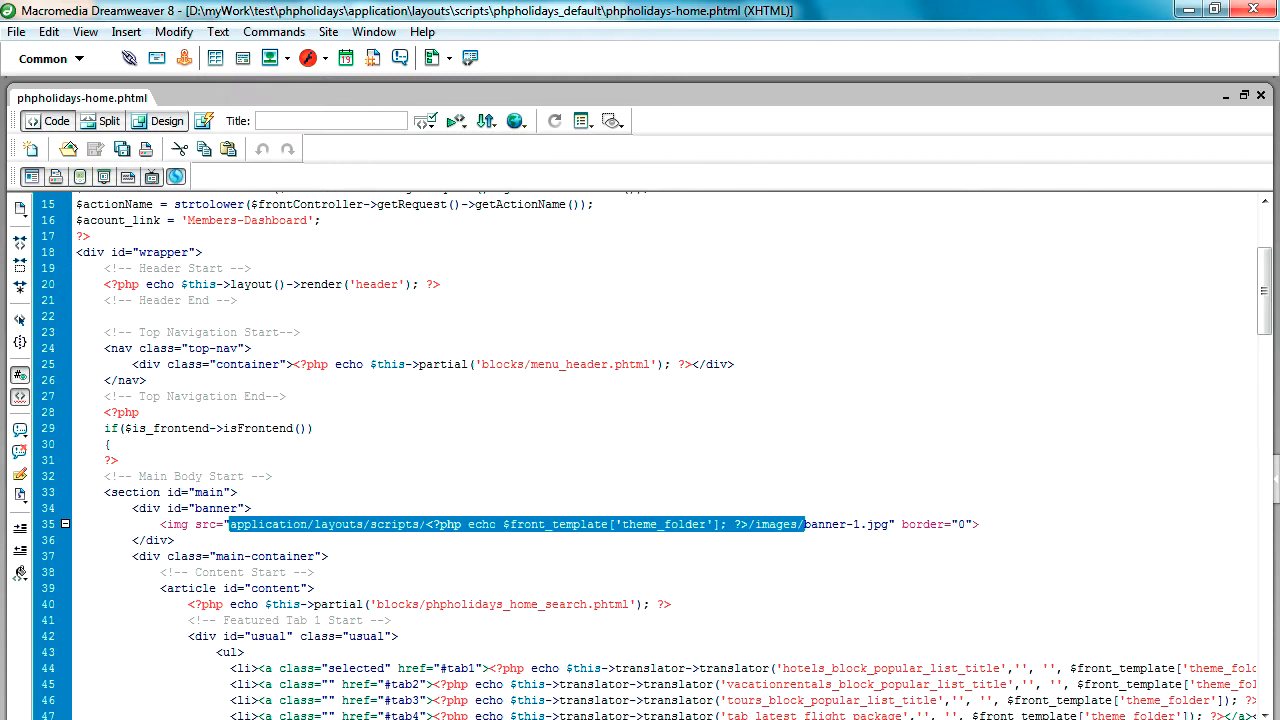
# - Switch to Photoshop, restore the maximized banner-3.jpg document to a floating window, and move it up in the workspace
pyautogui.hotkey('alt', 'Tab')
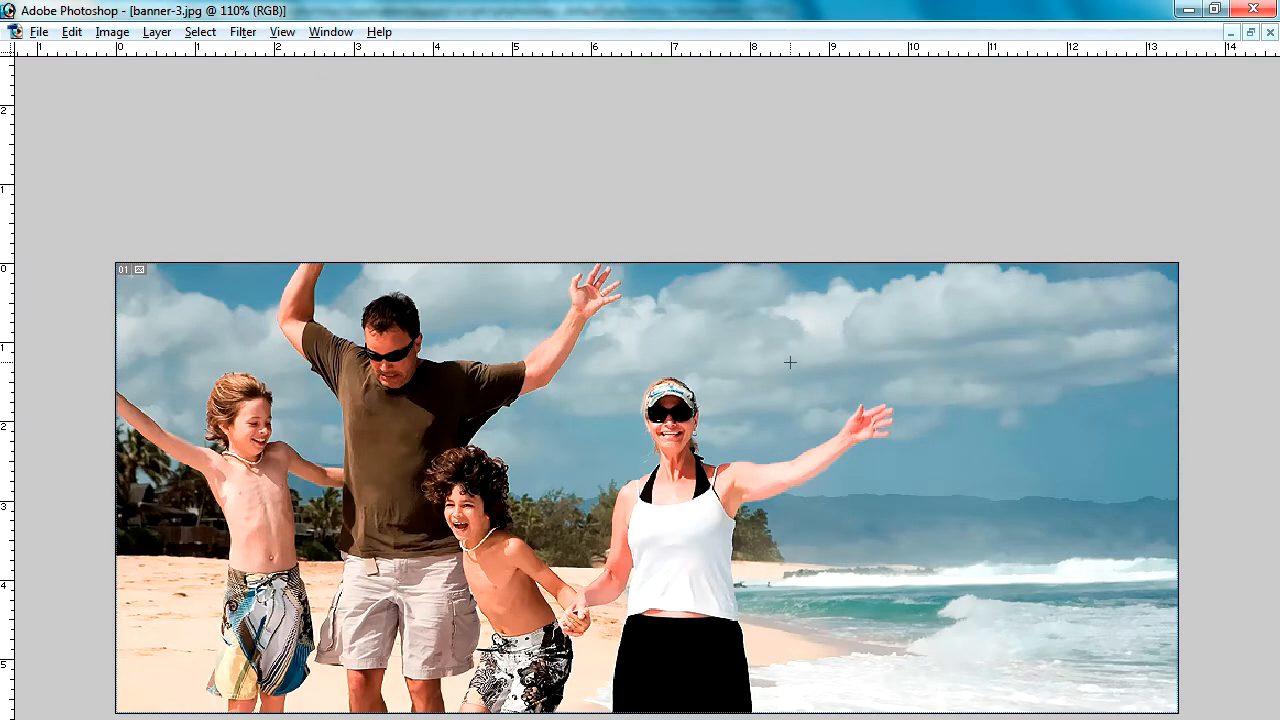
pyautogui.click(1252, 33)
pyautogui.moveTo(776, 112); pyautogui.dragTo(794, 84)
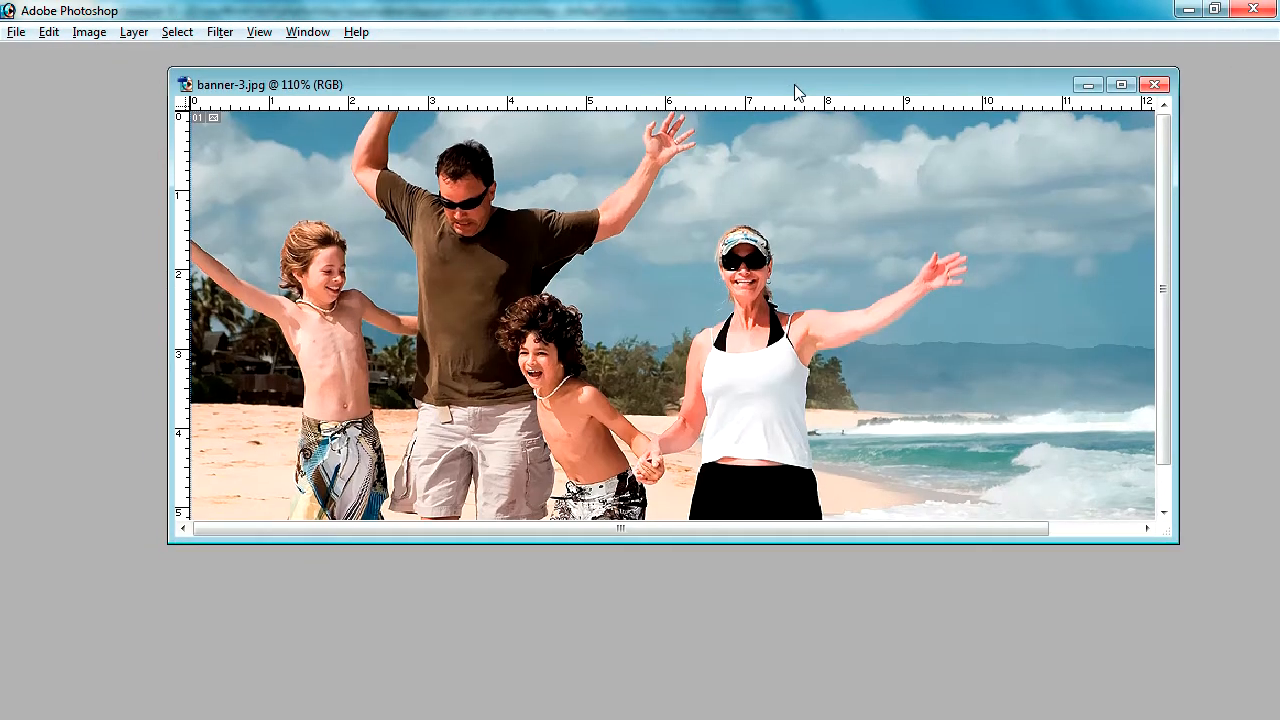
# - Switch to Firefox and check the homepage banner's pixel dimensions in its image information, then close the information window
pyautogui.hotkey('alt', 'Tab')
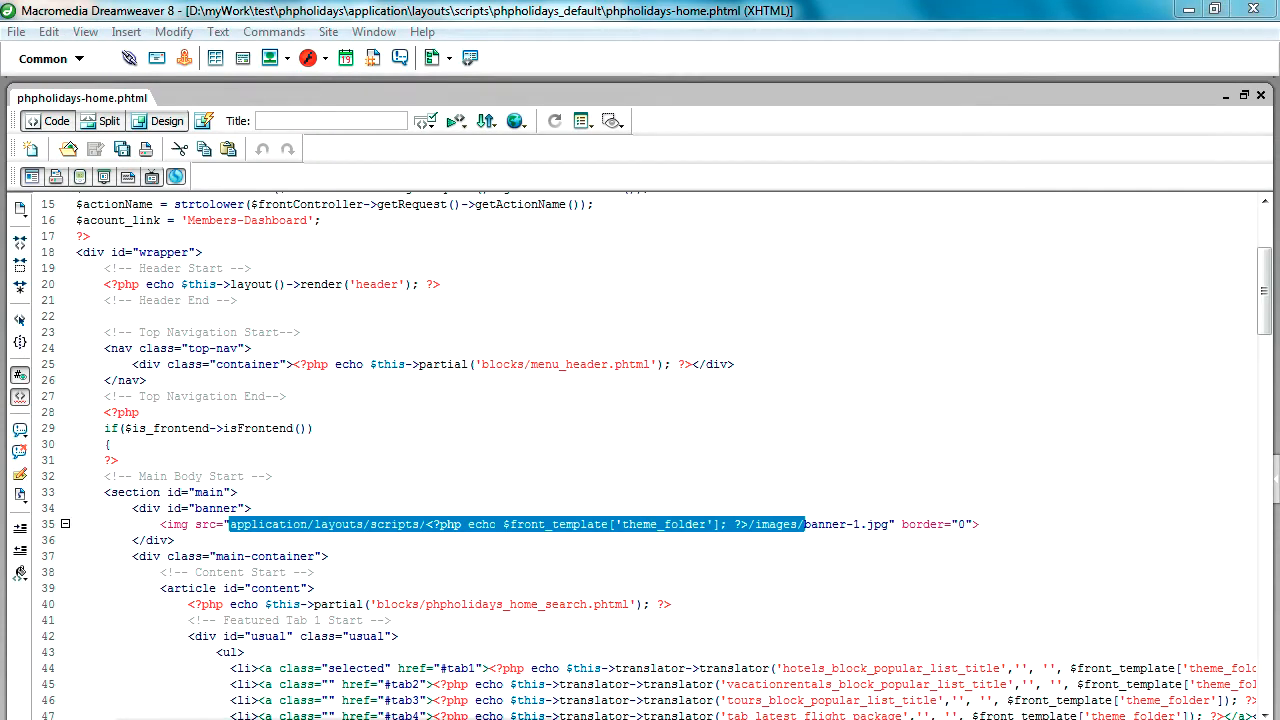
pyautogui.hotkey('alt', 'Tab')
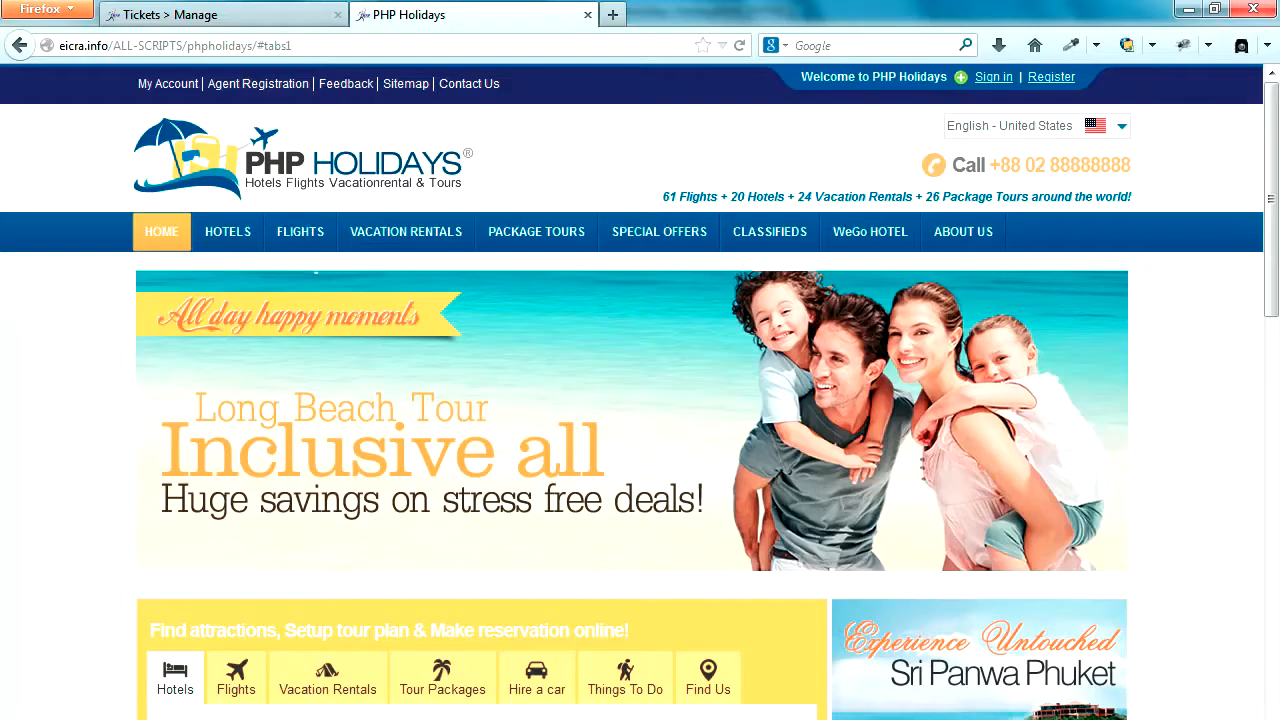
pyautogui.rightClick(588, 395)
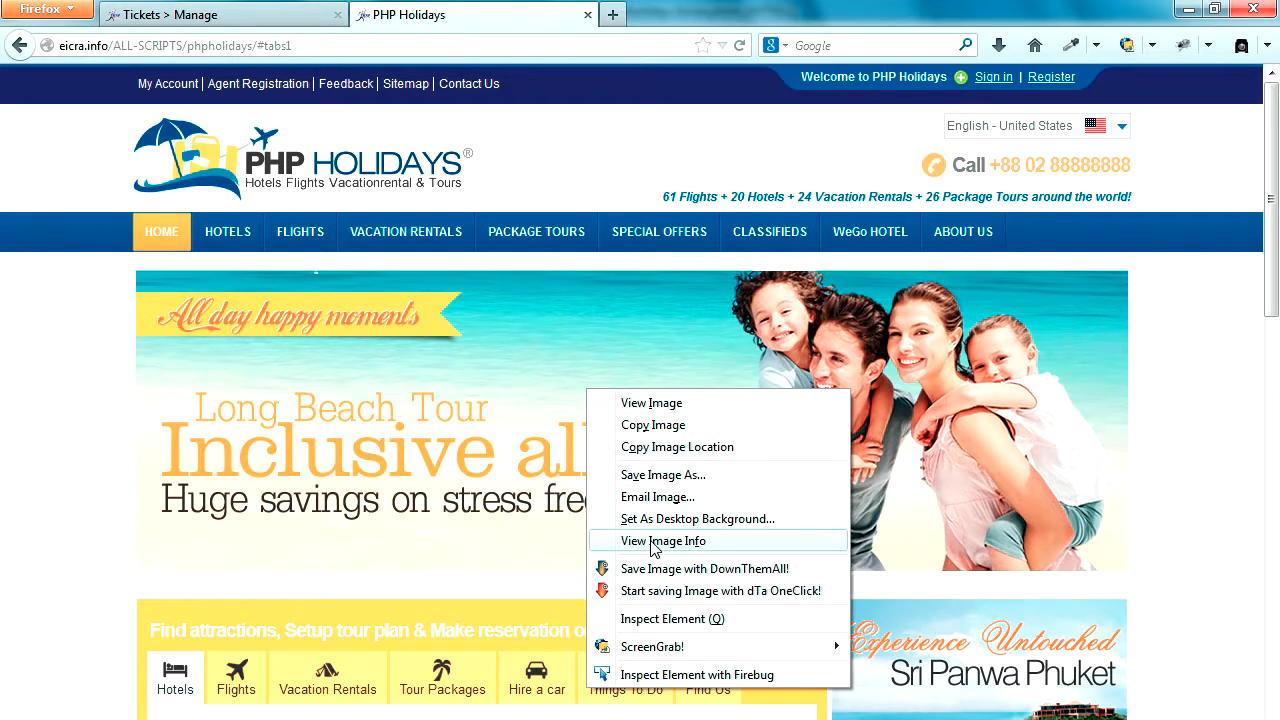
pyautogui.click(652, 541)
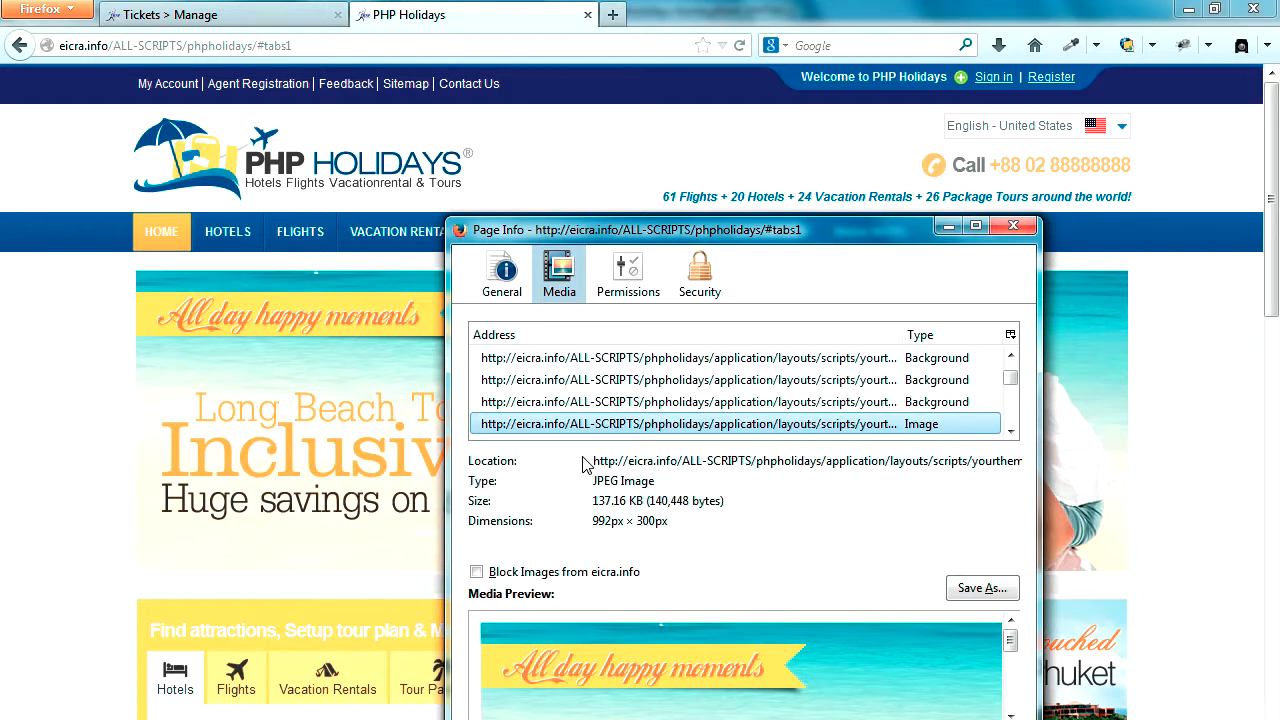
pyautogui.click(596, 521)
pyautogui.moveTo(625, 521); pyautogui.dragTo(680, 521)
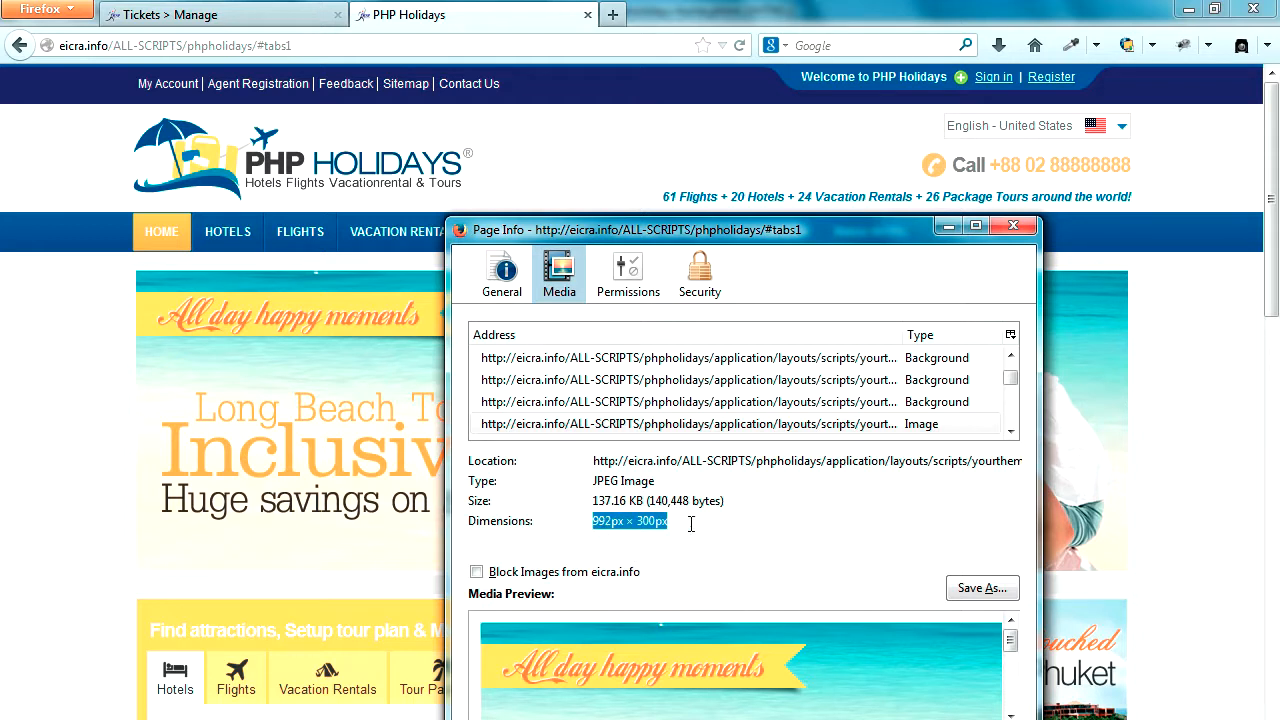
pyautogui.click(1022, 229)
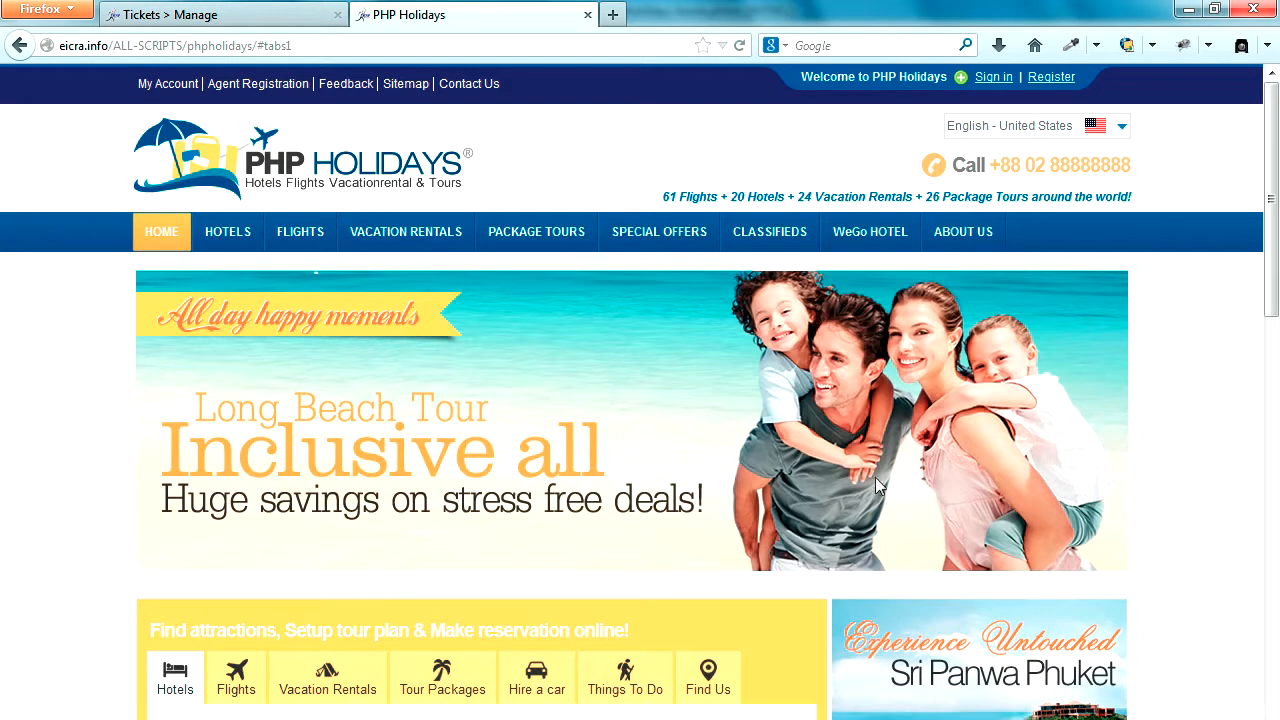
# - Switch back to Photoshop and create a new document 992 pixels wide and 300 pixels high with white contents
pyautogui.hotkey('alt', 'Tab')
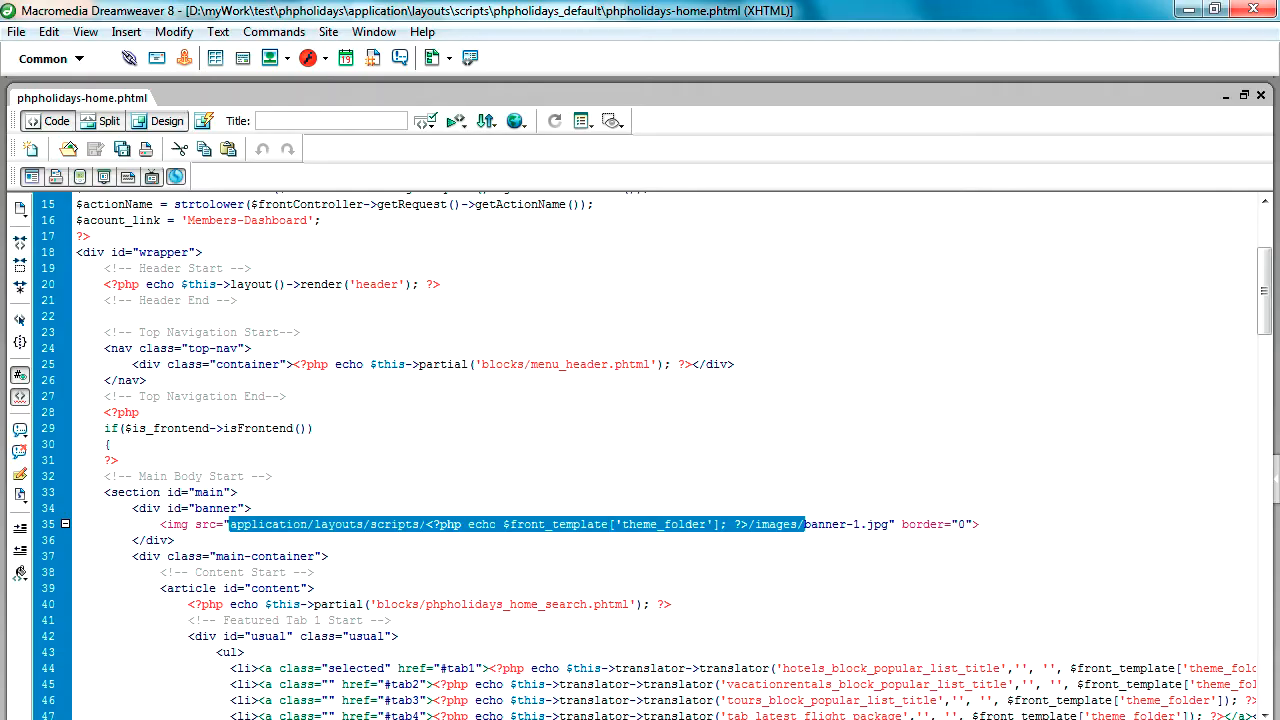
pyautogui.hotkey('alt', 'Tab')
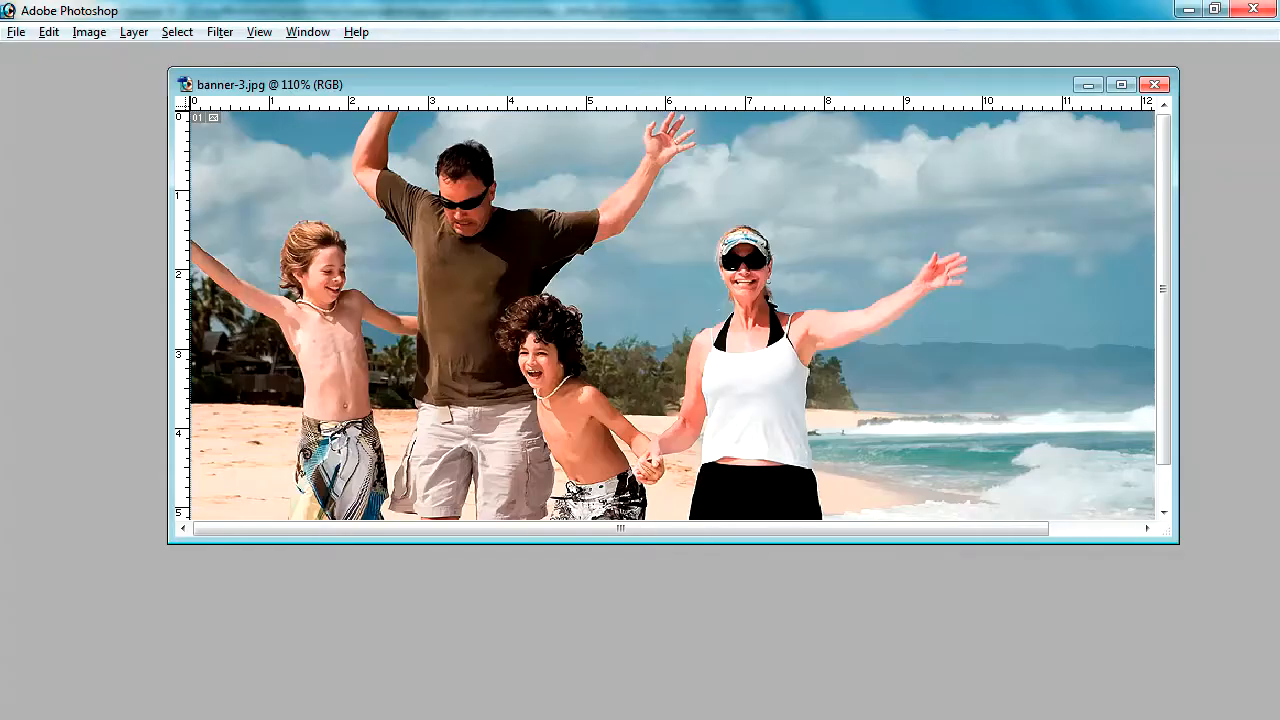
pyautogui.click(16, 32)
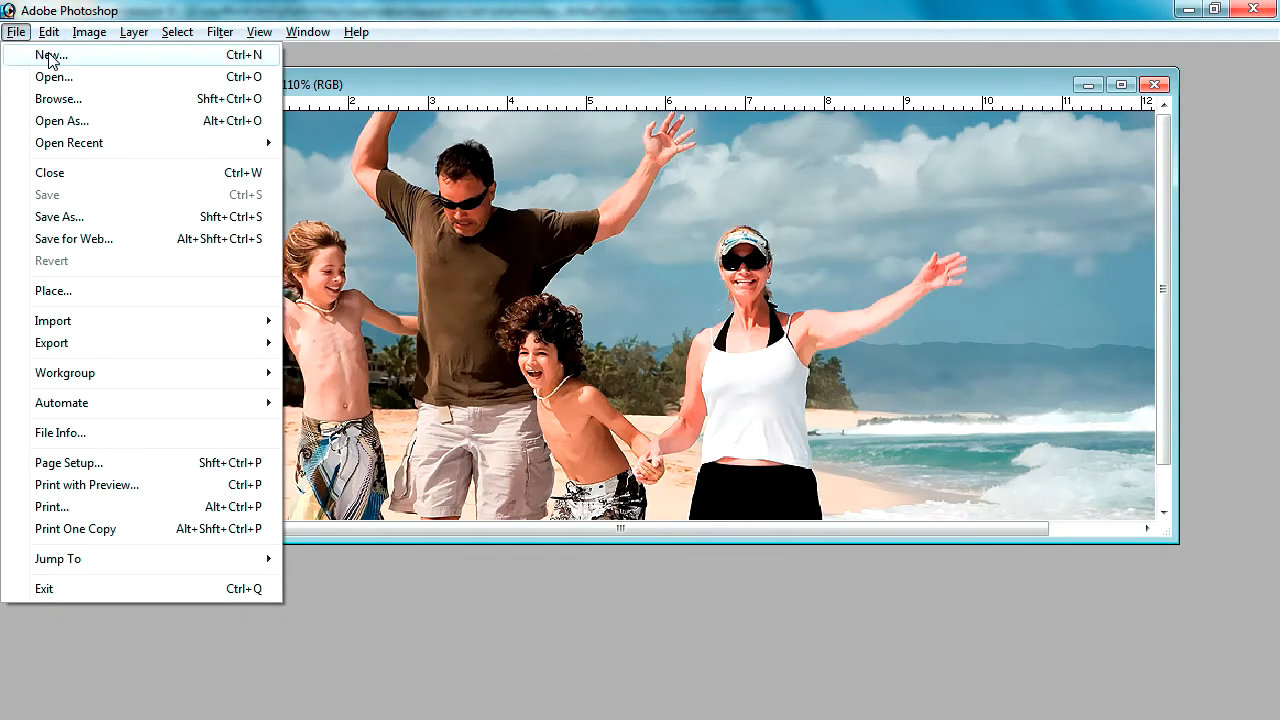
pyautogui.click(48, 55)
pyautogui.doubleClick(634, 456)
pyautogui.write('992')
pyautogui.press('Tab')
pyautogui.press('Tab')
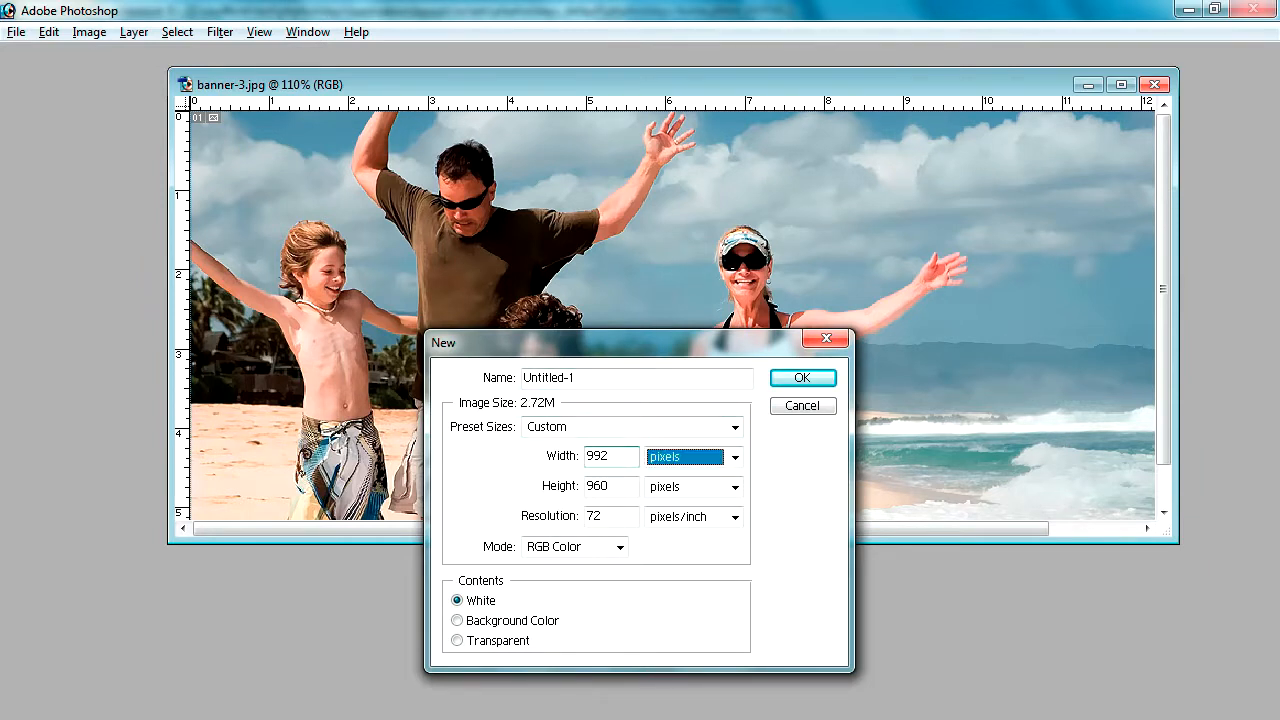
pyautogui.write('00')
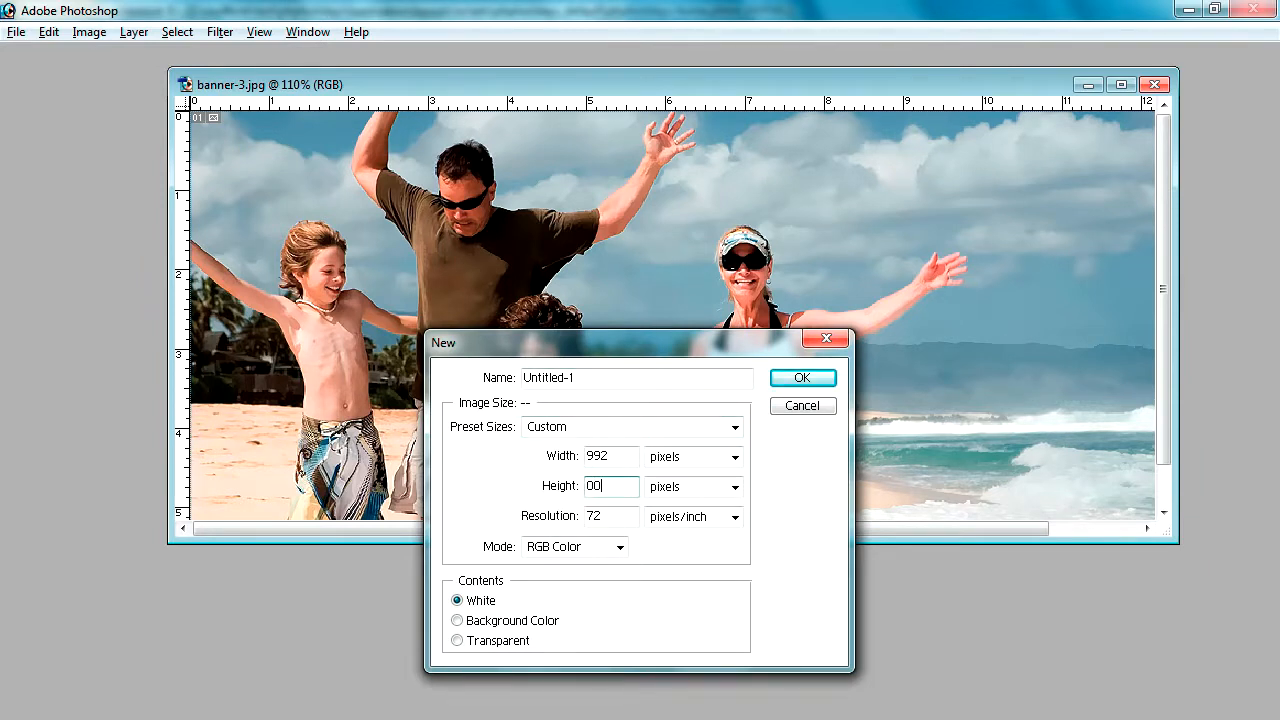
pyautogui.press('BackSpace')
pyautogui.press('BackSpace')
pyautogui.write('300')
pyautogui.click(806, 378)
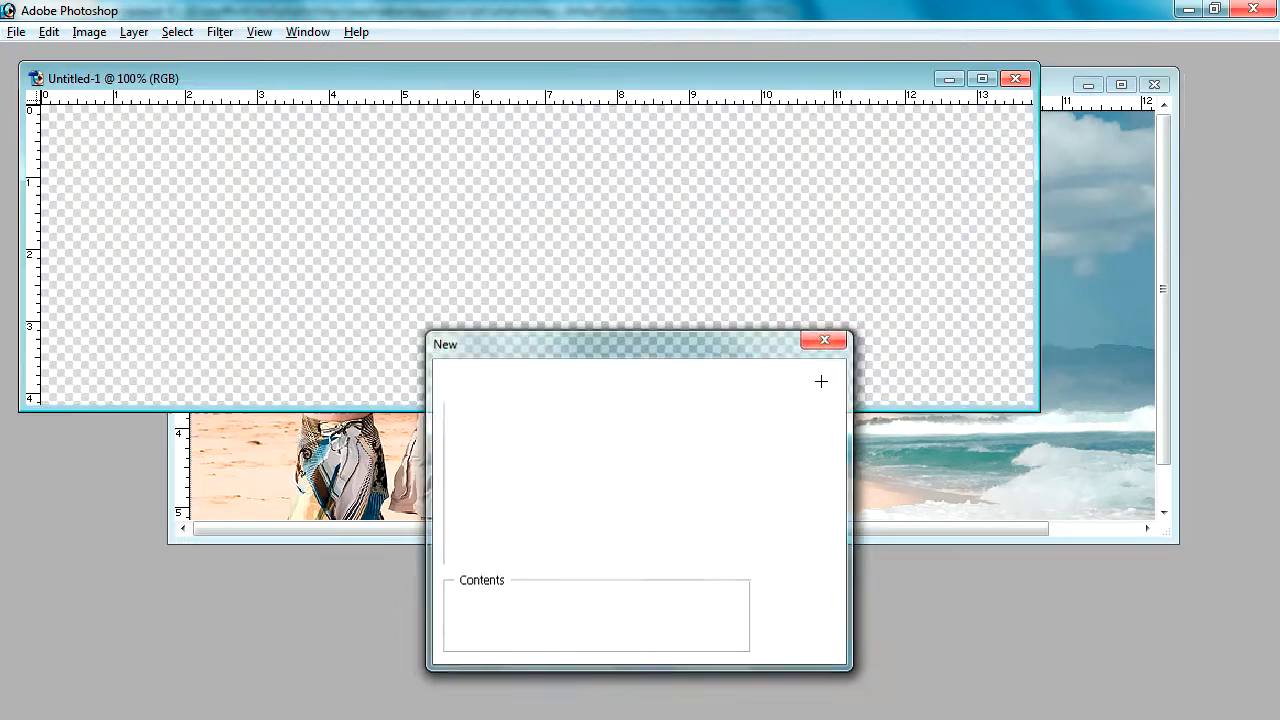
# - Copy the banner-3.jpg photo into the new document, maximize that document, and position the photo over the canvas
pyautogui.press('Tab')
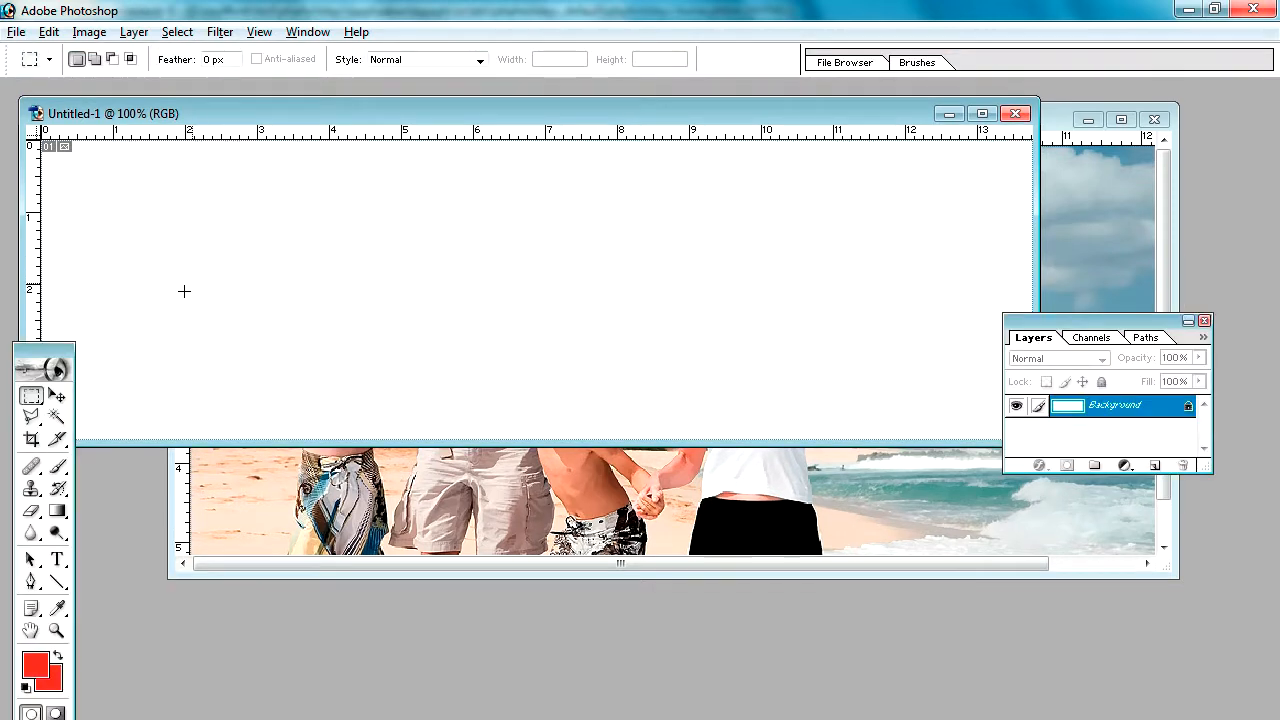
pyautogui.click(57, 395)
pyautogui.click(498, 510)
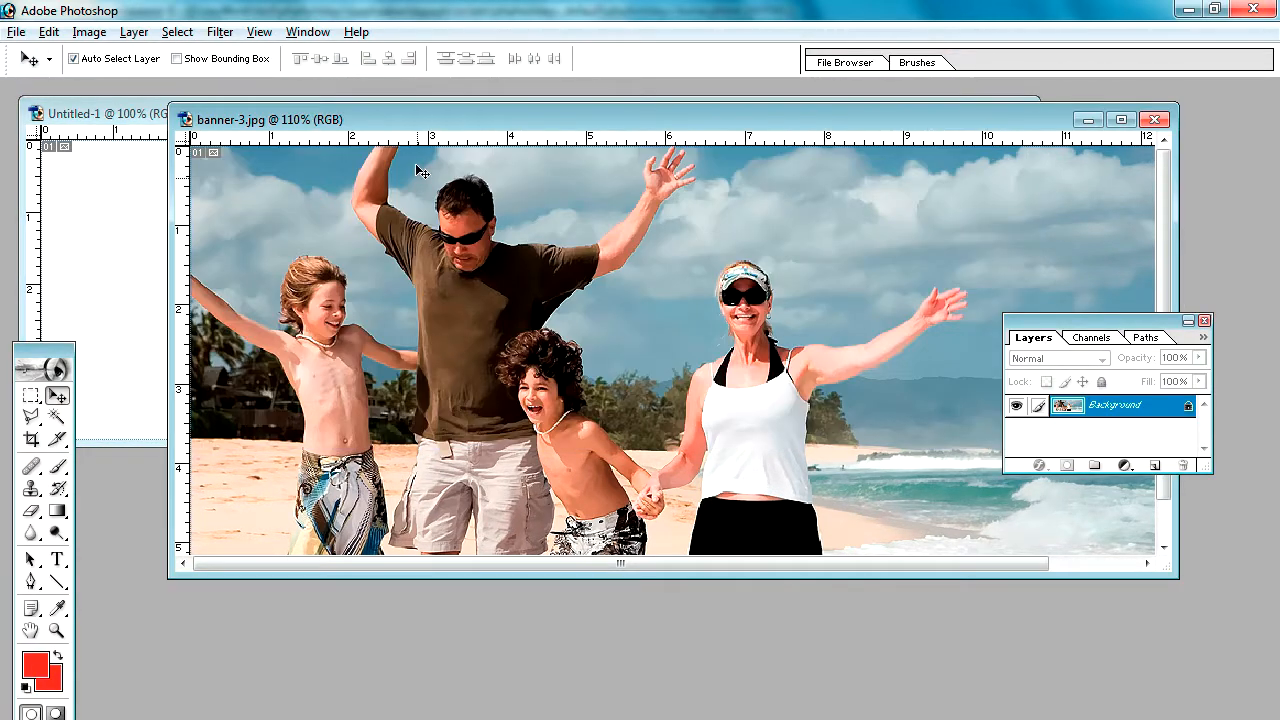
pyautogui.moveTo(414, 122); pyautogui.dragTo(639, 225)
pyautogui.moveTo(697, 424); pyautogui.dragTo(329, 263)
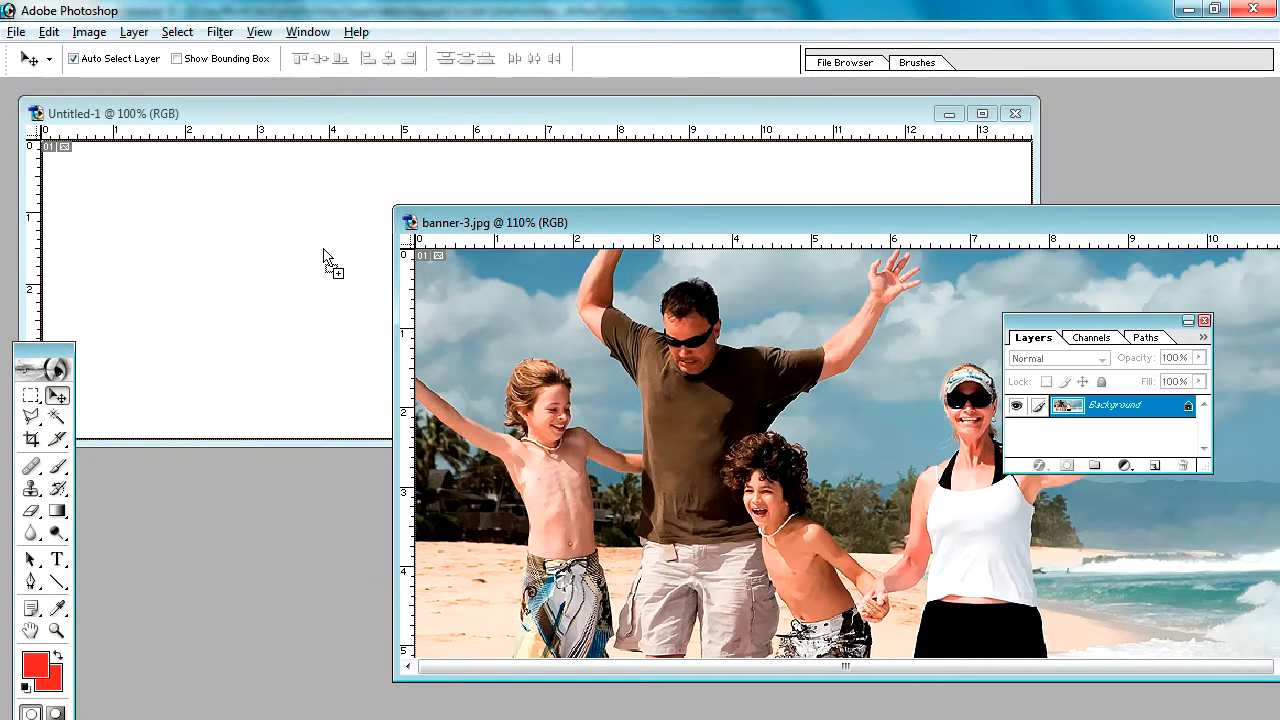
pyautogui.doubleClick(372, 115)
pyautogui.press('Tab')
pyautogui.moveTo(548, 493)
pyautogui.mouseDown()
pyautogui.moveTo(499, 483)
pyautogui.moveTo(533, 476)
pyautogui.mouseUp()
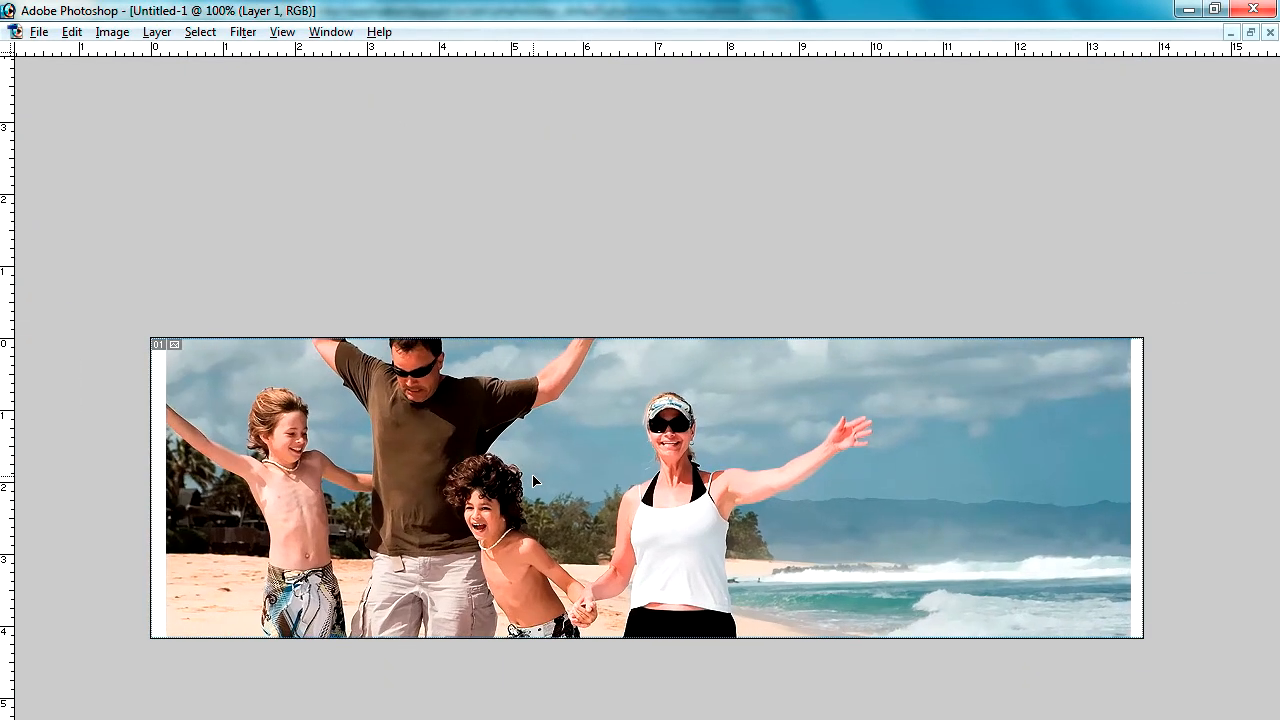
# - Scale the photo layer down proportionally about its centre until nearly its full height fits the canvas
pyautogui.hotkey('ctrl', 't')
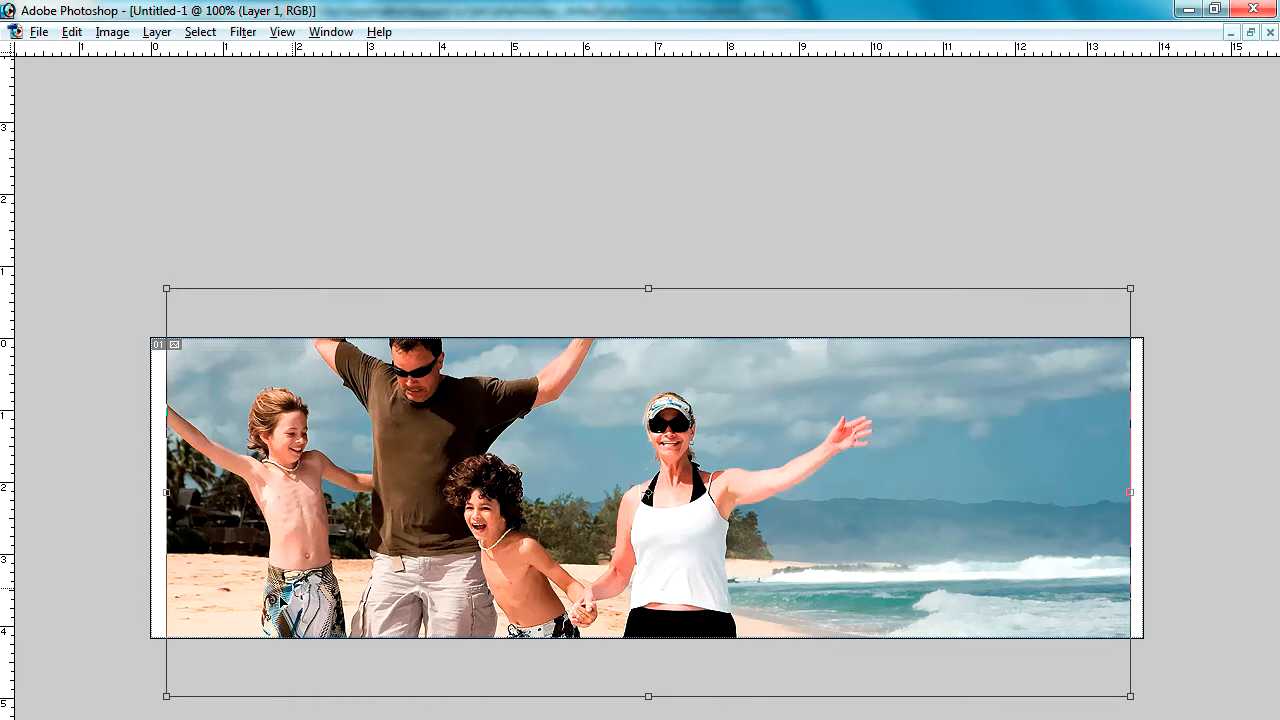
pyautogui.moveTo(168, 693); pyautogui.dragTo(240, 622)
pyautogui.press('Return')
pyautogui.press('Tab')
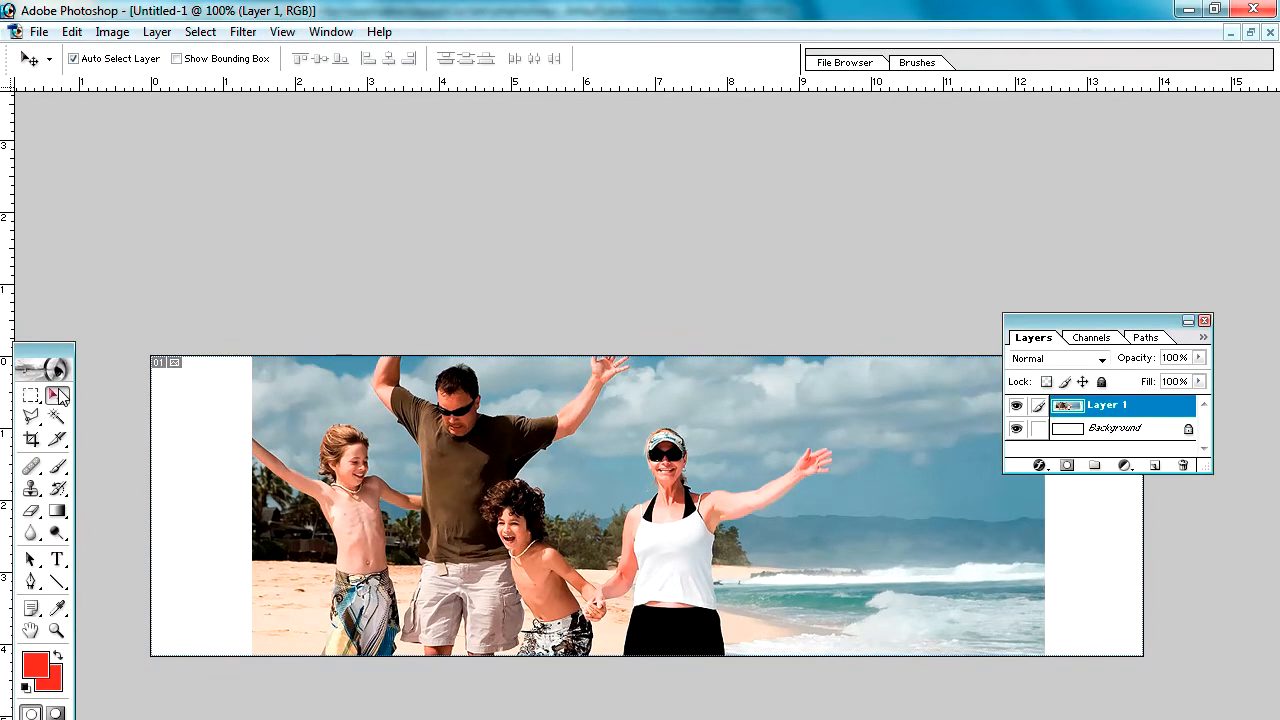
# - Align the photo with the canvas's left edge and place a duplicate behind it, reaching the right edge to fill the gap
pyautogui.press('Tab')
pyautogui.moveTo(467, 486); pyautogui.dragTo(569, 487)
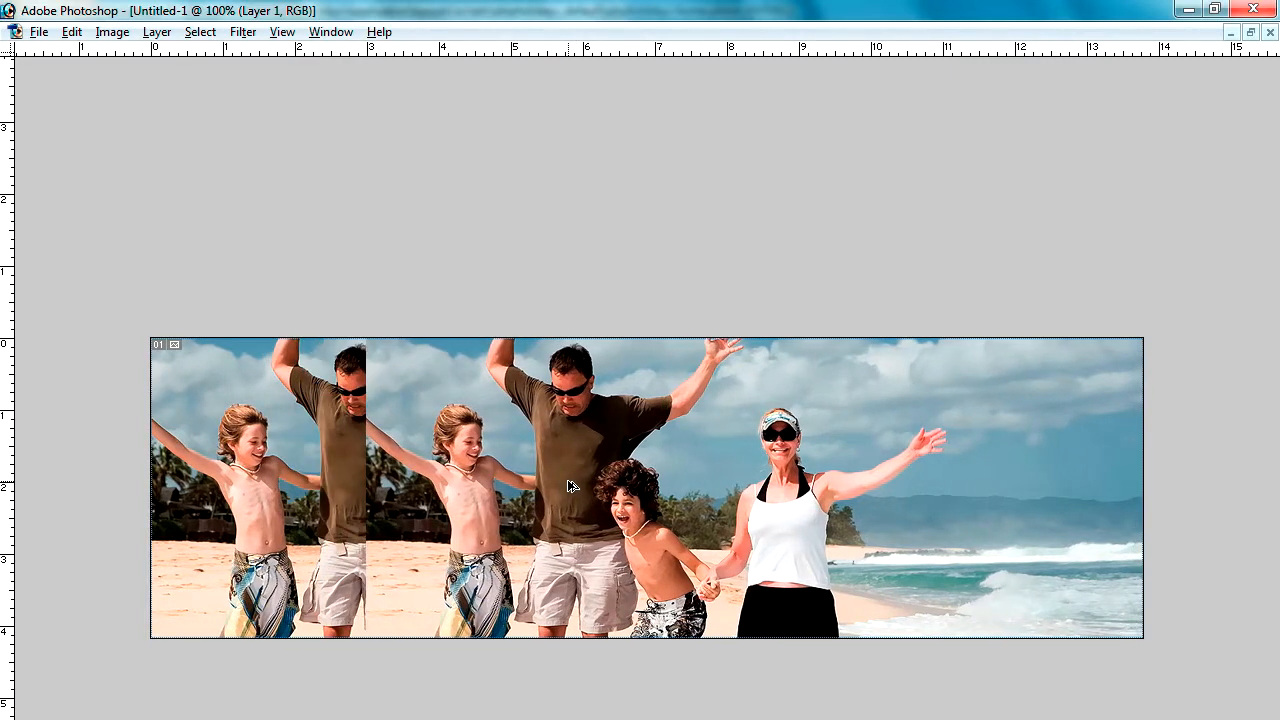
pyautogui.hotkey('ctrl', '[')
pyautogui.click(884, 461)
pyautogui.press('Tab')
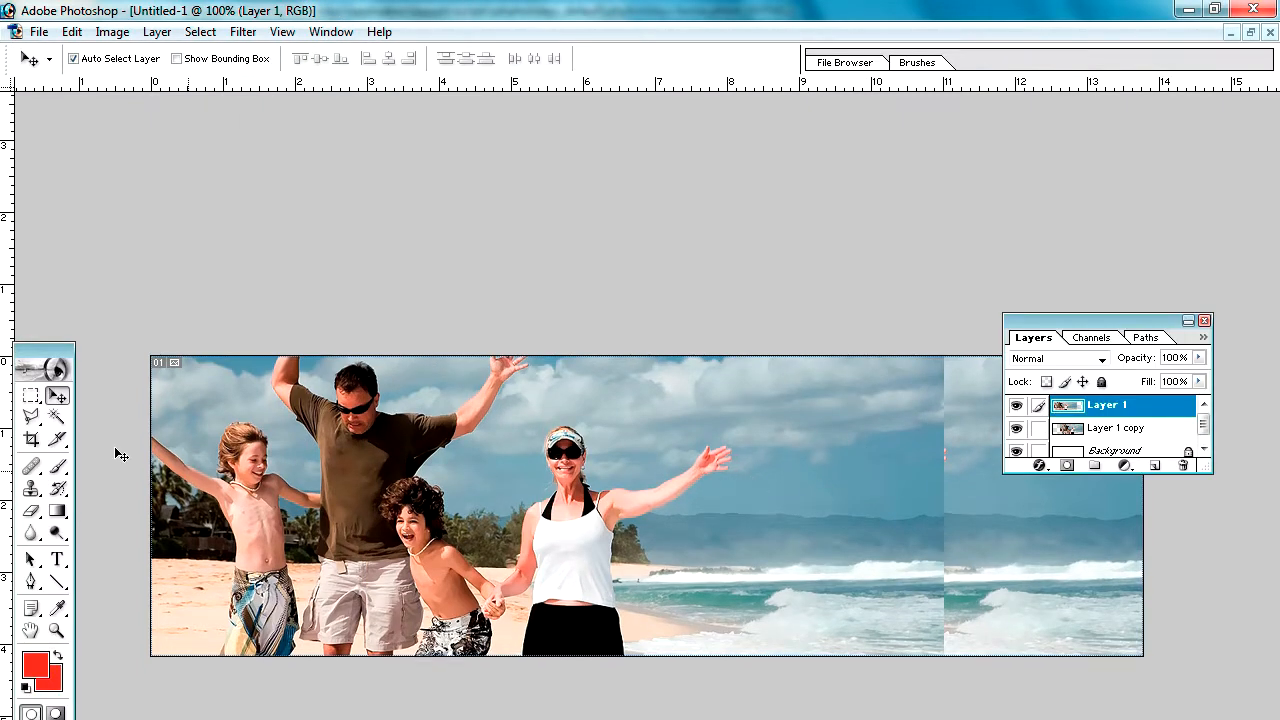
# - Set the Rectangular Marquee tool's feather to 40 px
pyautogui.click(31, 395)
pyautogui.moveTo(196, 55); pyautogui.dragTo(131, 66)
pyautogui.write('0')
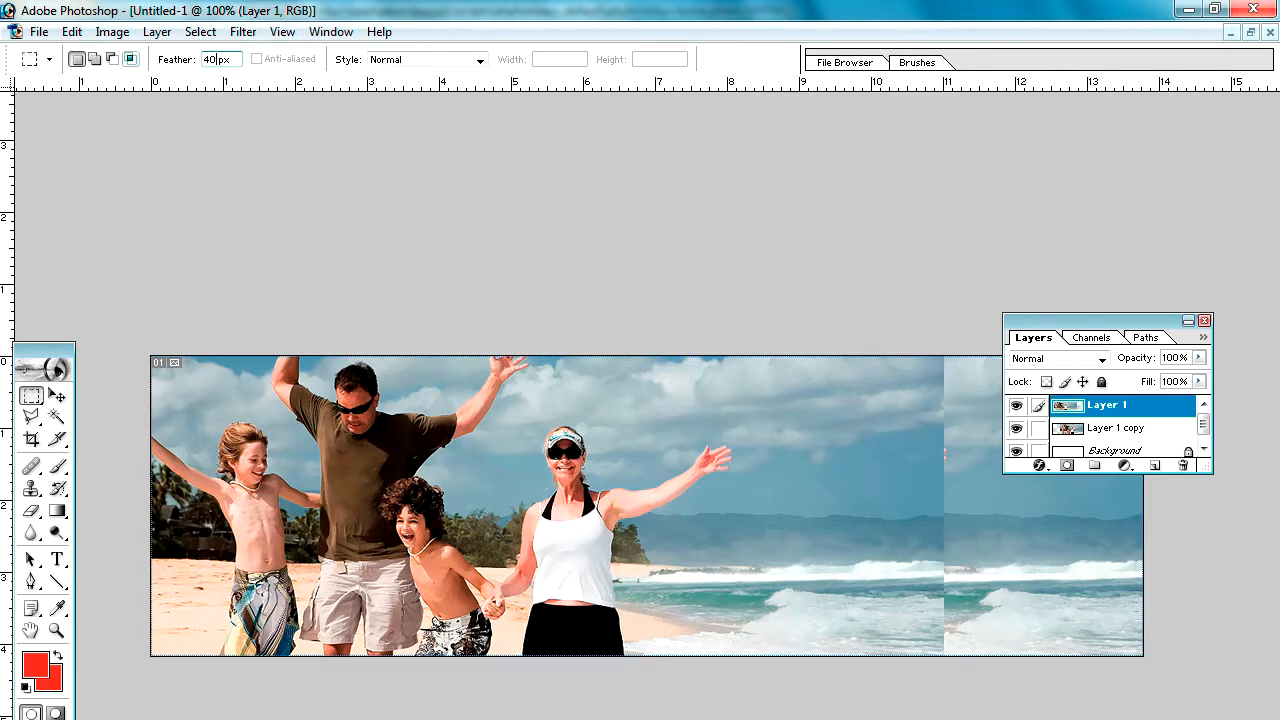
pyautogui.press('Return')
pyautogui.press('Tab')
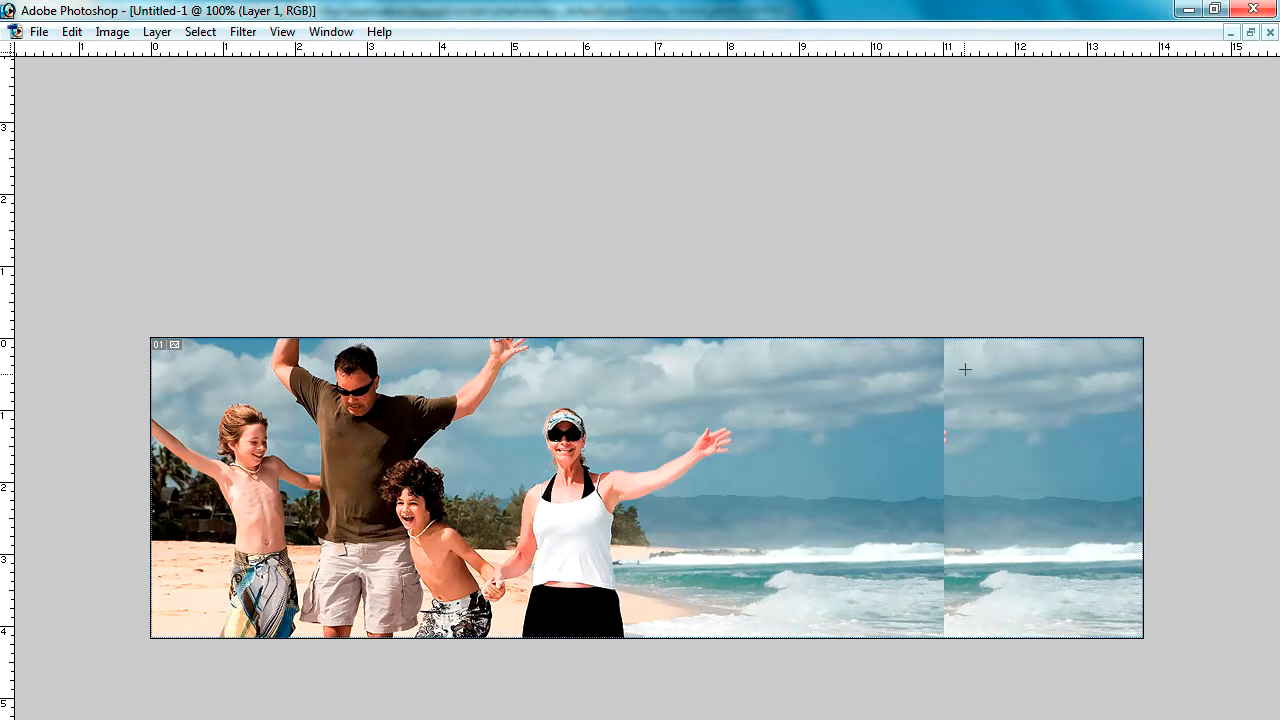
# - Fade the right edge of the top photo layer by erasing feathered marquee areas across the seam, and deselect
pyautogui.moveTo(1031, 559); pyautogui.dragTo(1156, 650)
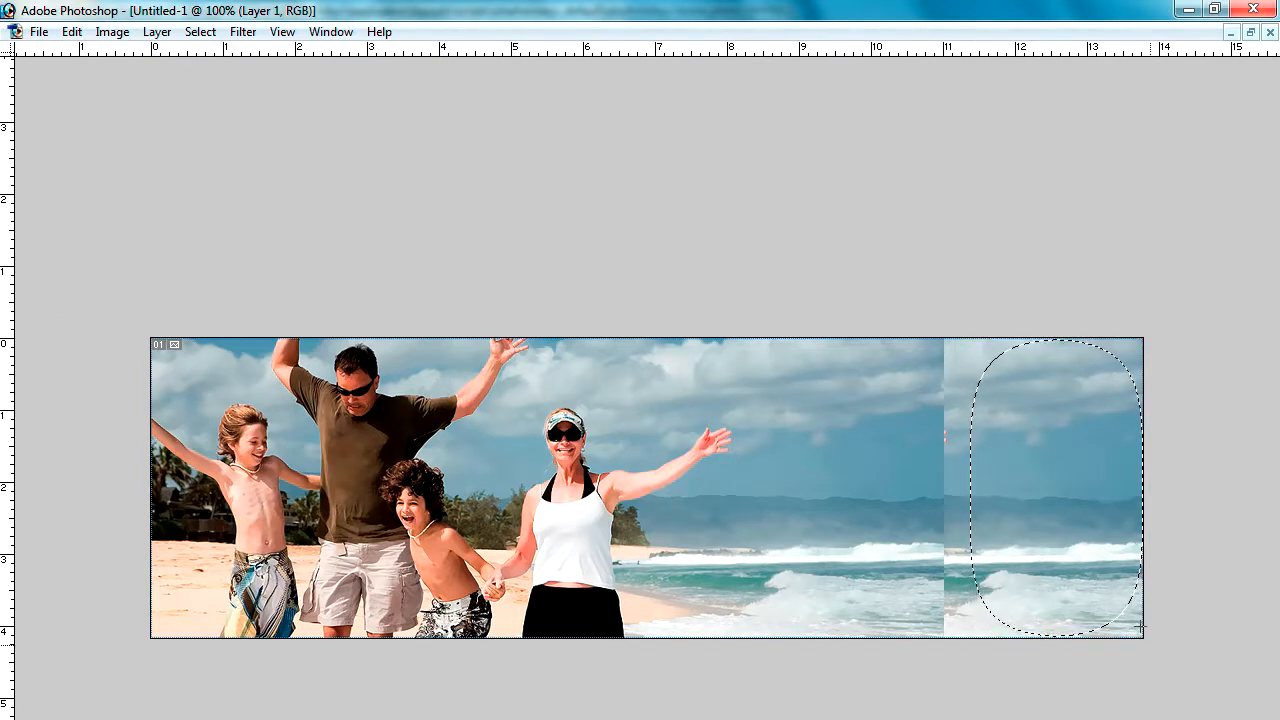
pyautogui.moveTo(1073, 535); pyautogui.dragTo(1034, 497)
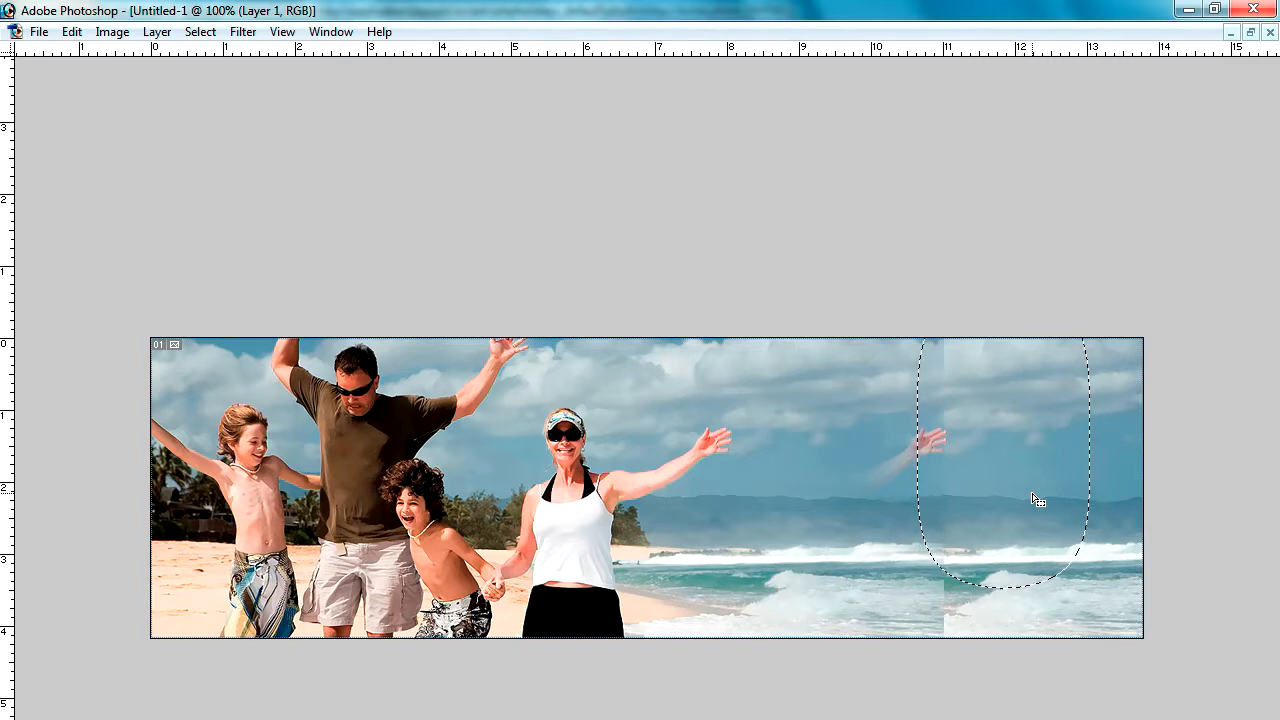
pyautogui.moveTo(1036, 506); pyautogui.dragTo(1008, 483)
pyautogui.hotkey('ctrl', 'd')
# - Reposition the duplicated photo behind the top layer so that sky and sea blend across the seam and reach the right edge
pyautogui.press('Tab')
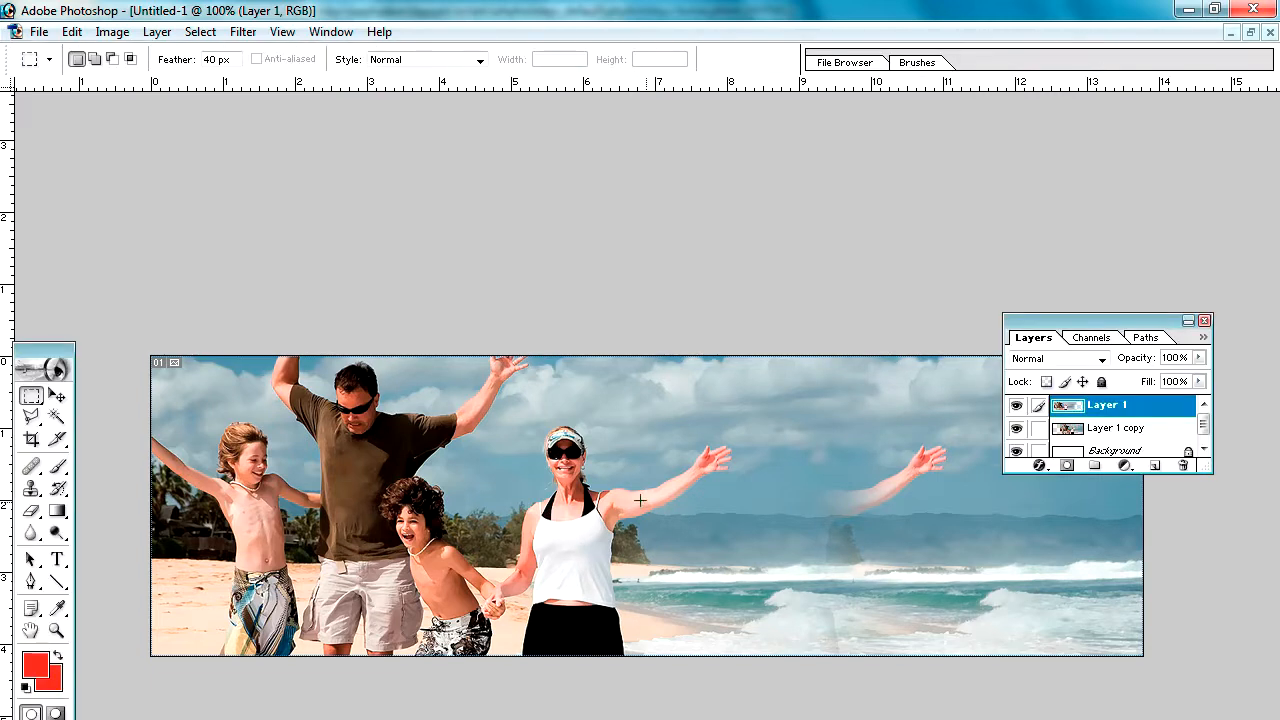
pyautogui.click(57, 394)
pyautogui.moveTo(946, 540); pyautogui.dragTo(792, 522)
pyautogui.press('Tab')
pyautogui.moveTo(926, 528); pyautogui.dragTo(1036, 540)
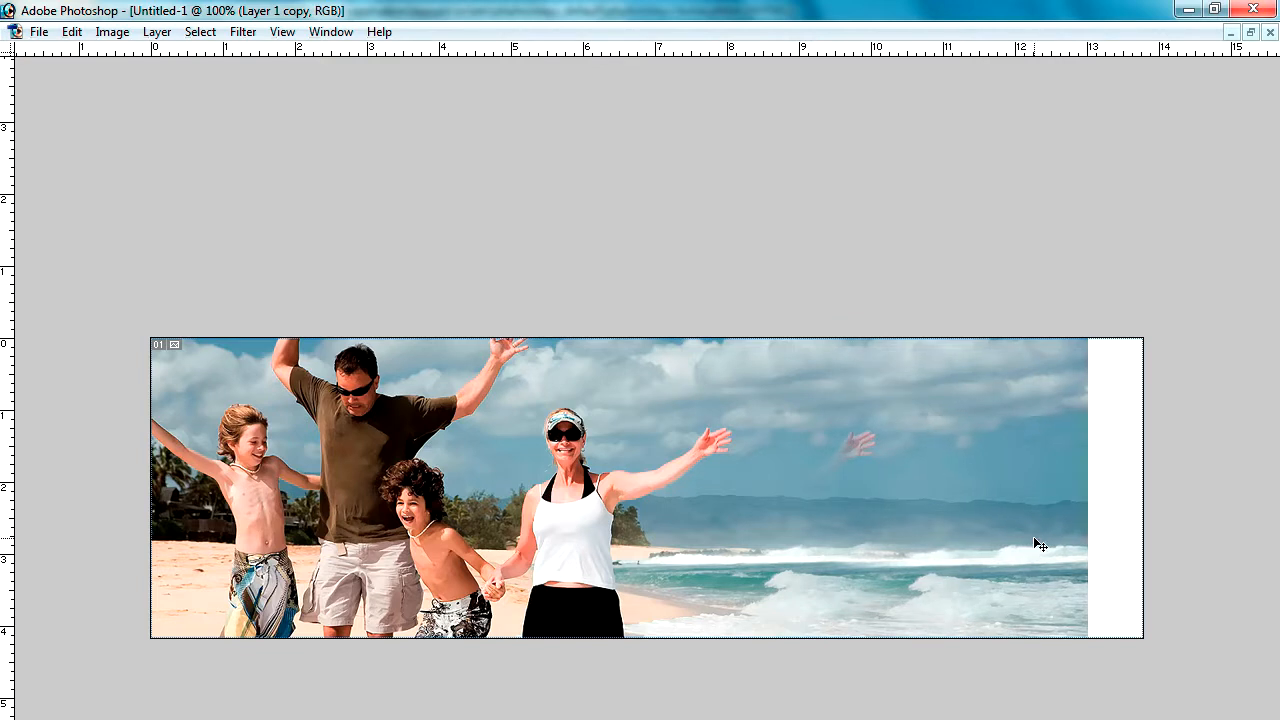
pyautogui.moveTo(1033, 536); pyautogui.dragTo(1000, 537)
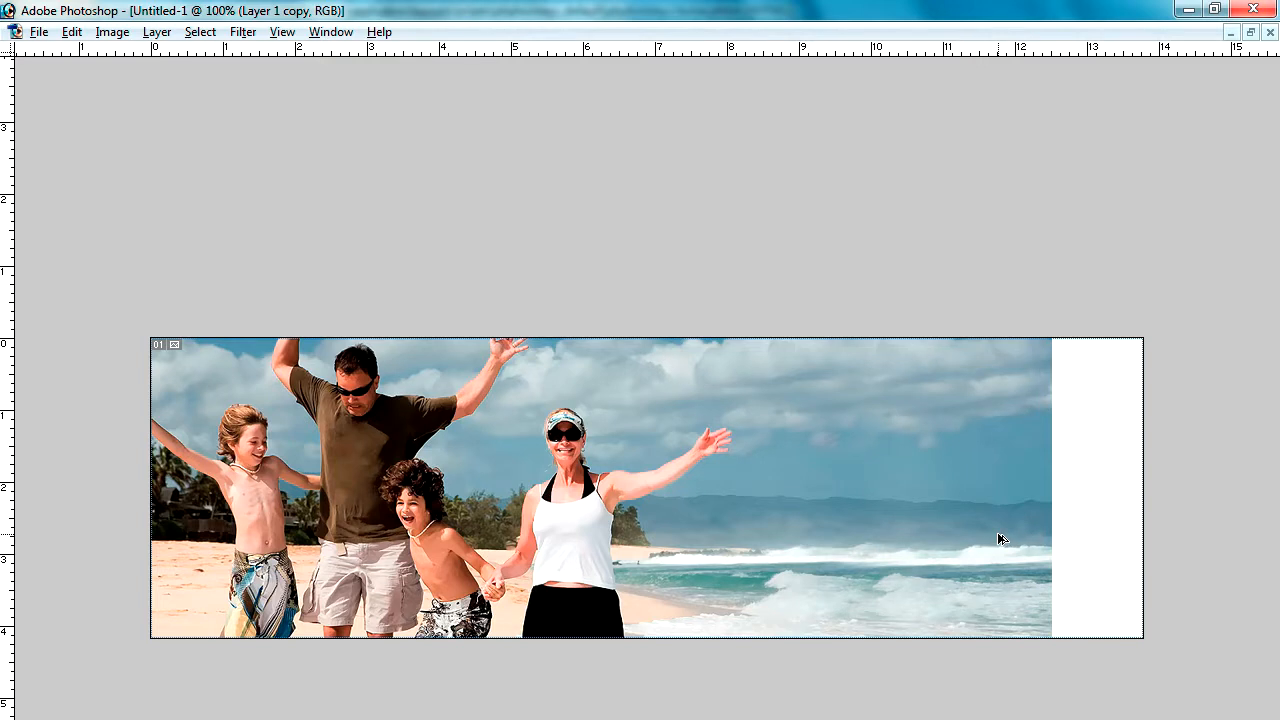
pyautogui.moveTo(998, 538); pyautogui.dragTo(1089, 552)
# - Choose the Clone Stamp tool and enlarge its brush to 100
pyautogui.press('Tab')
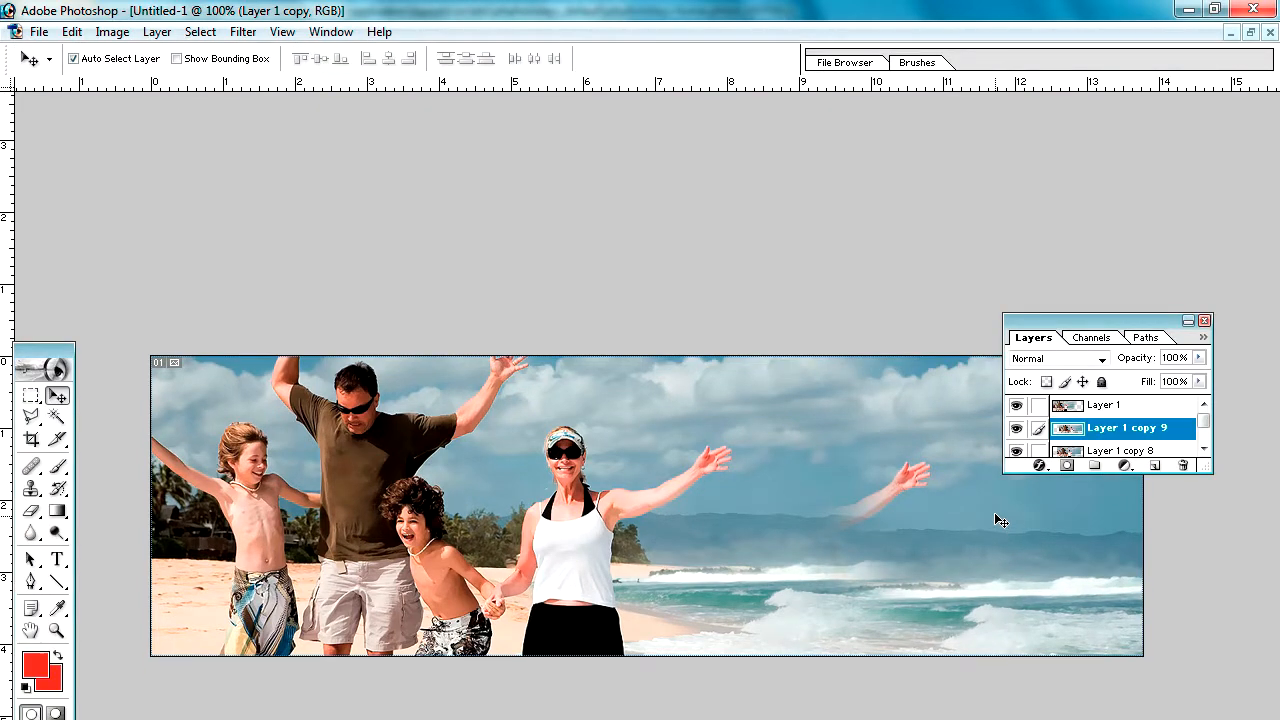
pyautogui.click(31, 488)
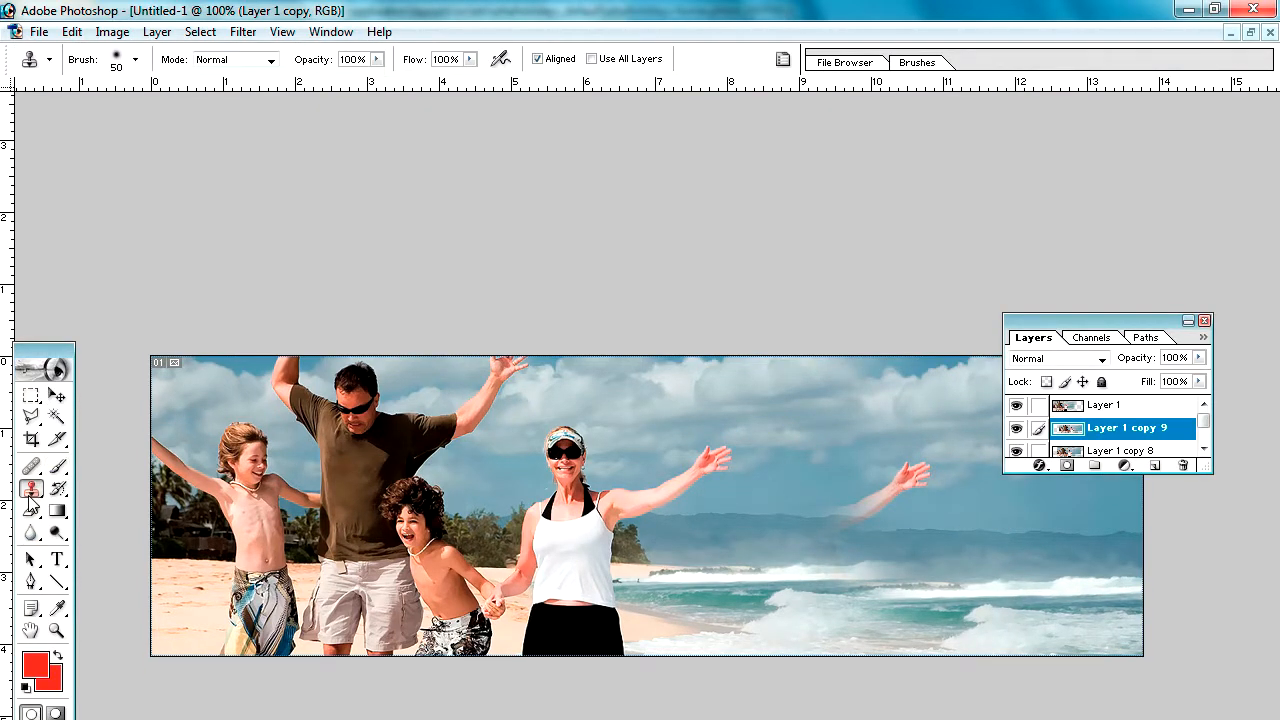
pyautogui.press('Tab')
pyautogui.press(']')
pyautogui.press(']')
pyautogui.press(']')
pyautogui.press(']')
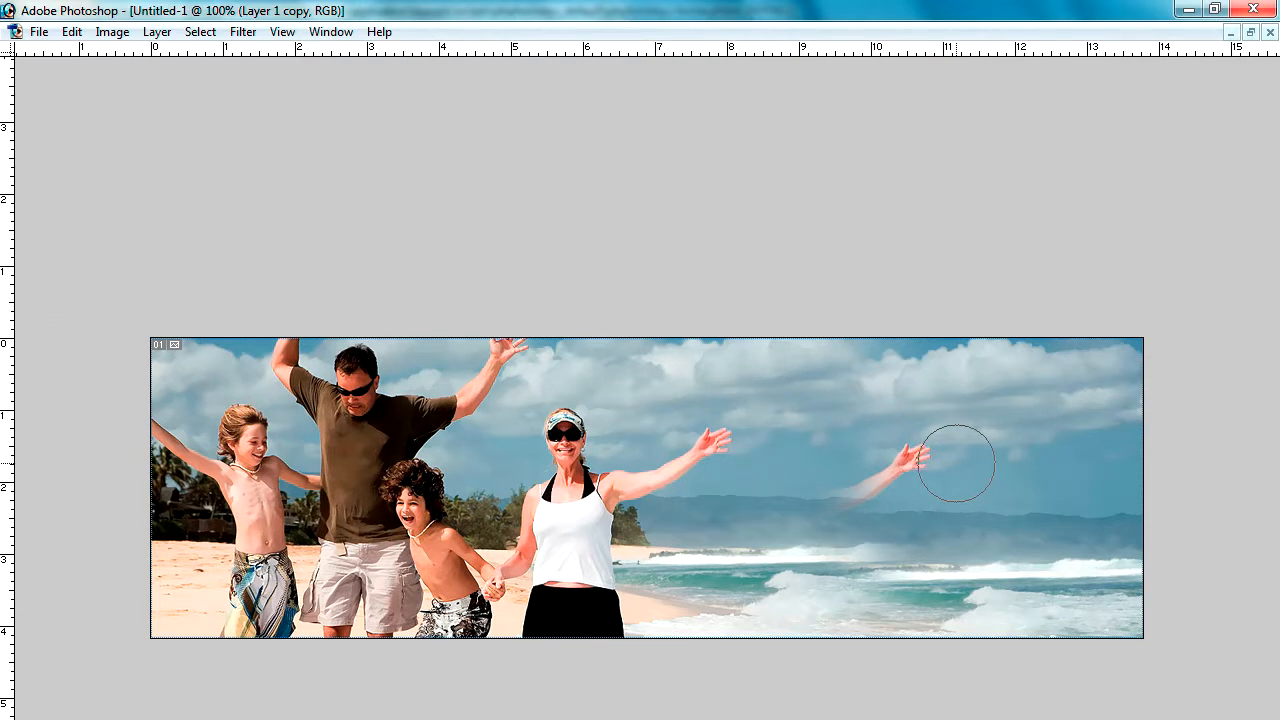
# - Clone clean sky over the stray duplicate arm and hand to the right of the woman
pyautogui.keyDown('alt'); pyautogui.click(972, 461); pyautogui.keyUp('alt')
pyautogui.moveTo(930, 455)
pyautogui.mouseDown()
pyautogui.moveTo(879, 473)
pyautogui.moveTo(848, 473)
pyautogui.moveTo(863, 451)
pyautogui.moveTo(847, 462)
pyautogui.mouseUp()
pyautogui.hotkey('ctrl', 'e')
pyautogui.keyDown('alt'); pyautogui.click(796, 424); pyautogui.keyUp('alt')
pyautogui.keyDown('alt'); pyautogui.click(804, 408); pyautogui.keyUp('alt')
pyautogui.moveTo(854, 482)
pyautogui.mouseDown()
pyautogui.moveTo(843, 466)
pyautogui.moveTo(866, 454)
pyautogui.moveTo(914, 466)
pyautogui.moveTo(886, 472)
pyautogui.moveTo(925, 473)
pyautogui.mouseUp()
pyautogui.keyDown('alt'); pyautogui.click(984, 480); pyautogui.keyUp('alt')
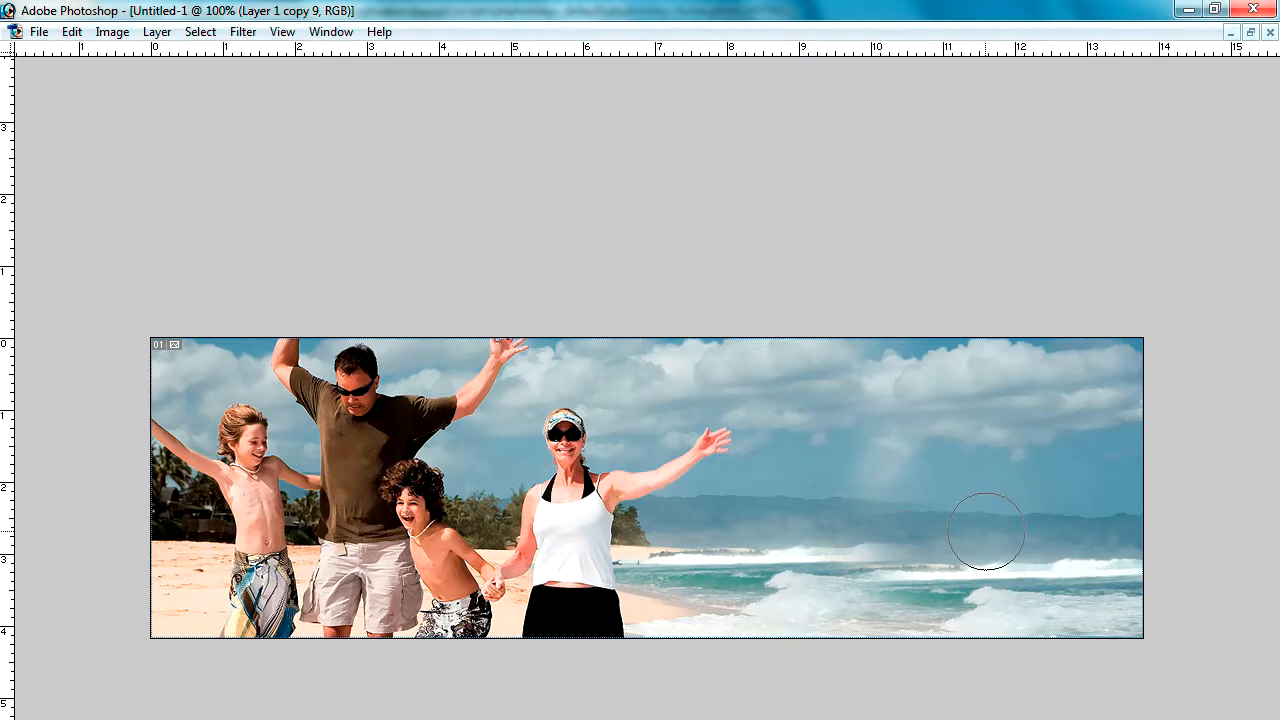
pyautogui.click(925, 483)
pyautogui.click(894, 488)
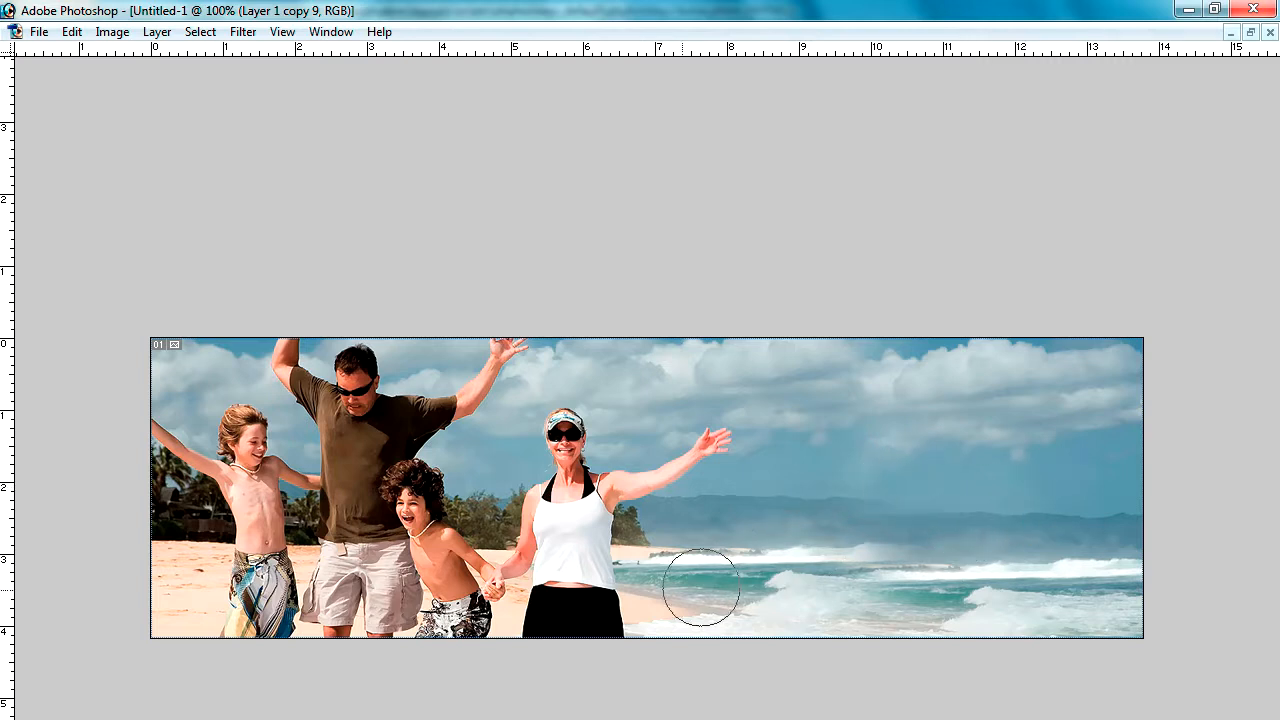
# - Set the foreground colour to white and choose the horizontal Type tool
pyautogui.press('Tab')
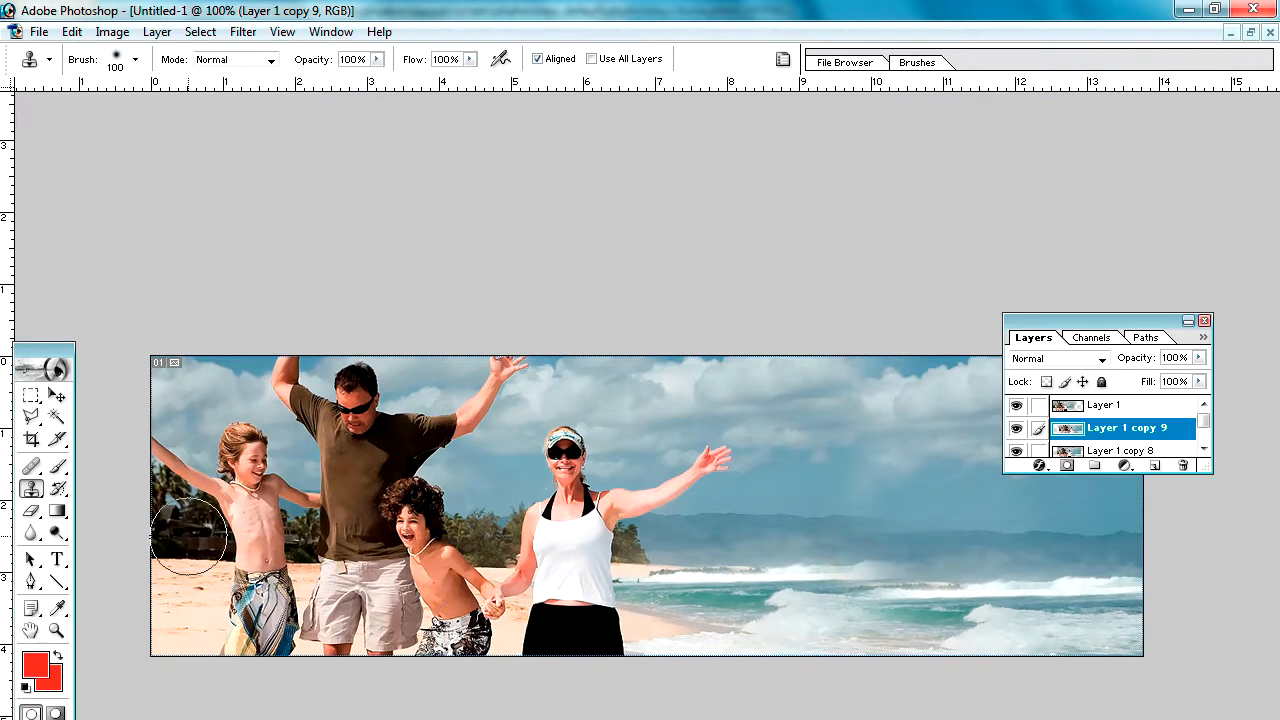
pyautogui.click(57, 608)
pyautogui.click(35, 665)
pyautogui.moveTo(870, 175); pyautogui.dragTo(757, 103)
pyautogui.click(1180, 90)
pyautogui.press('s')
pyautogui.click(57, 559)
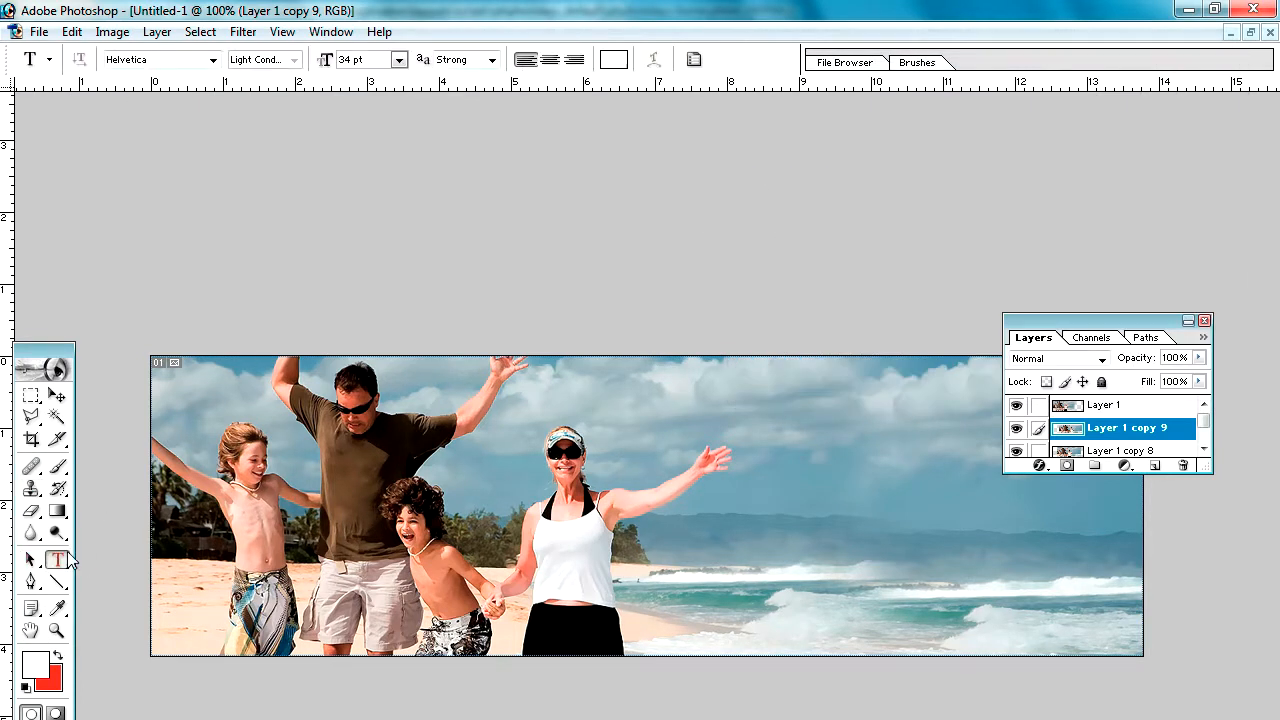
# - Add the heading "Special Offer" in white 74 pt Helvetica beside the woman and shift it slightly up toward the banner's right edge
pyautogui.press('Tab')
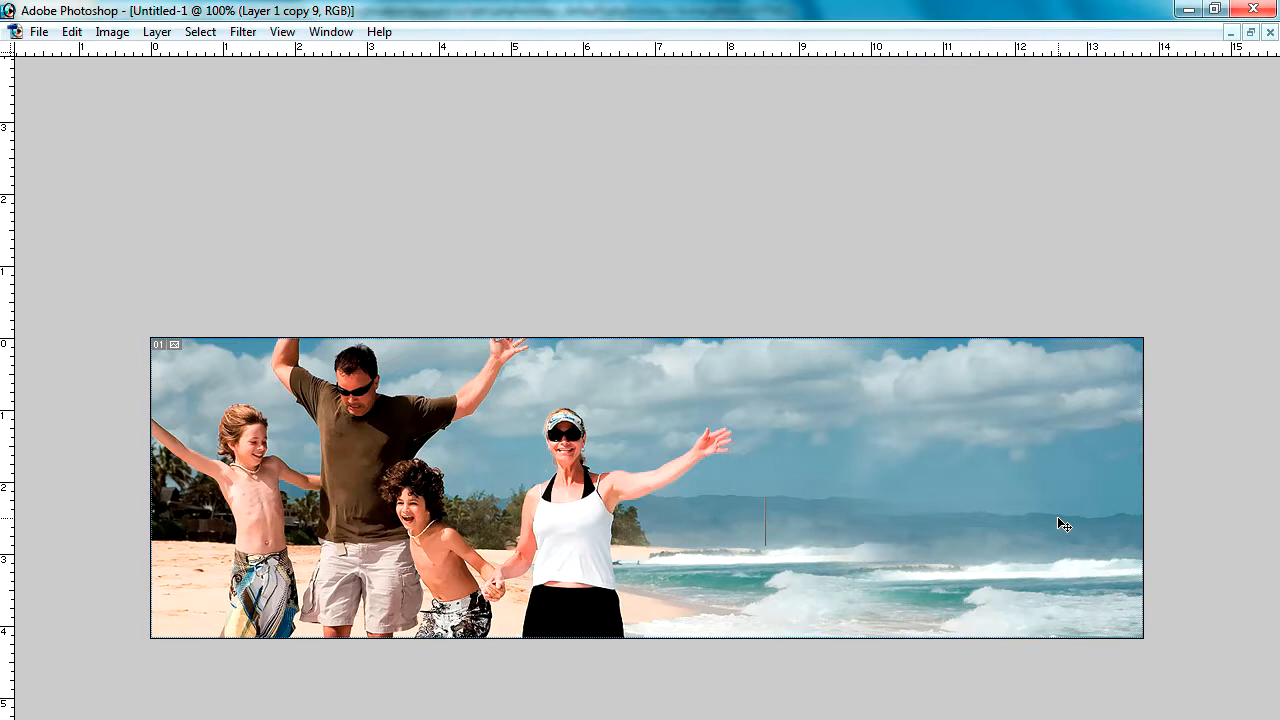
pyautogui.write('er')
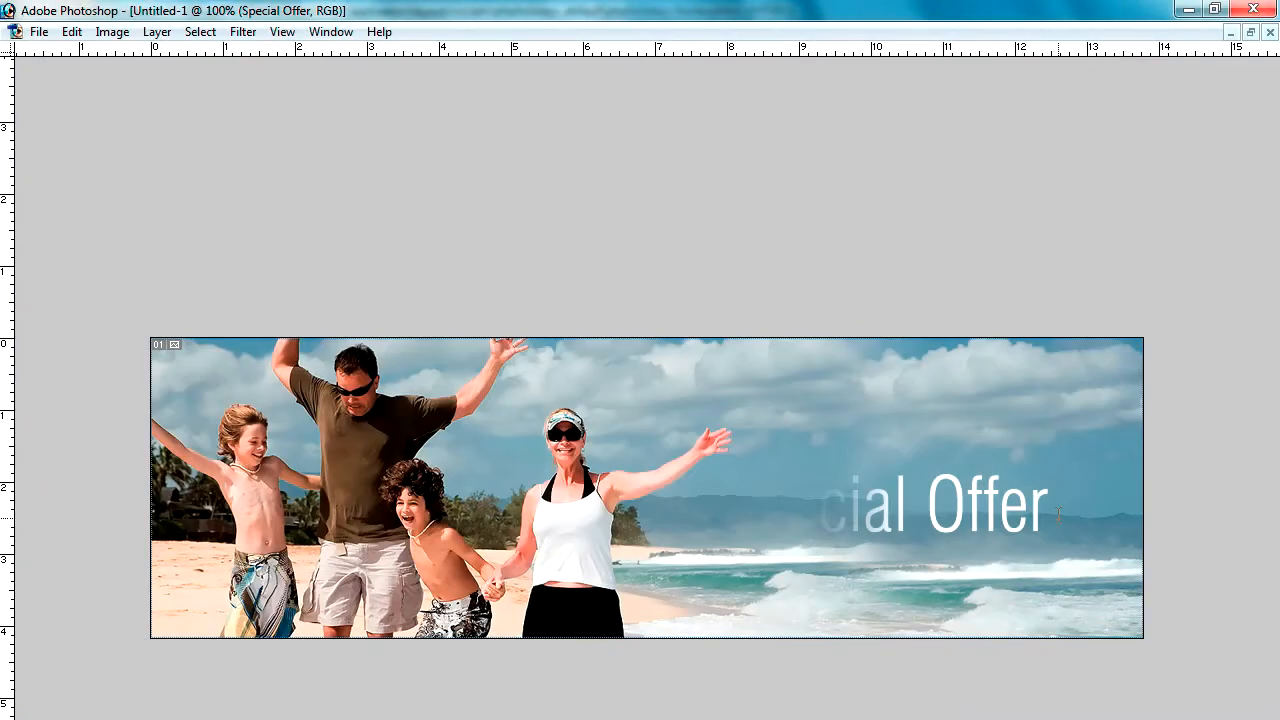
pyautogui.press('Tab')
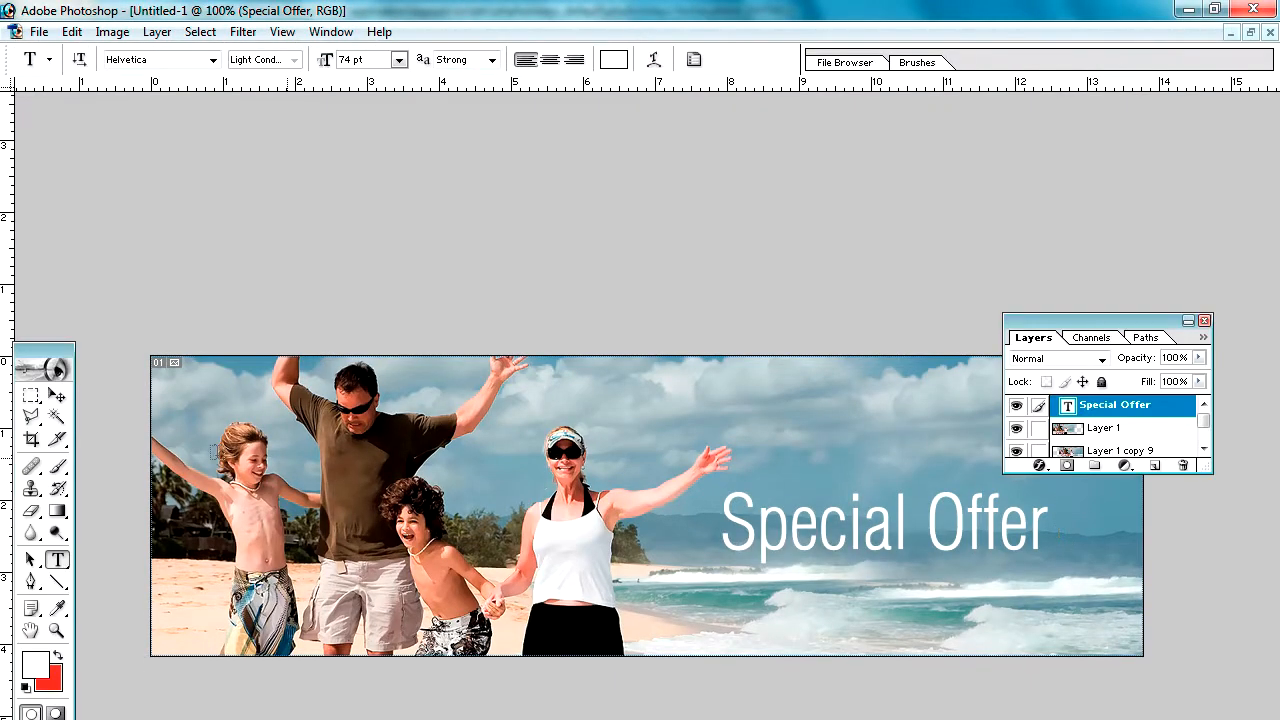
pyautogui.click(66, 392)
pyautogui.press('Tab')
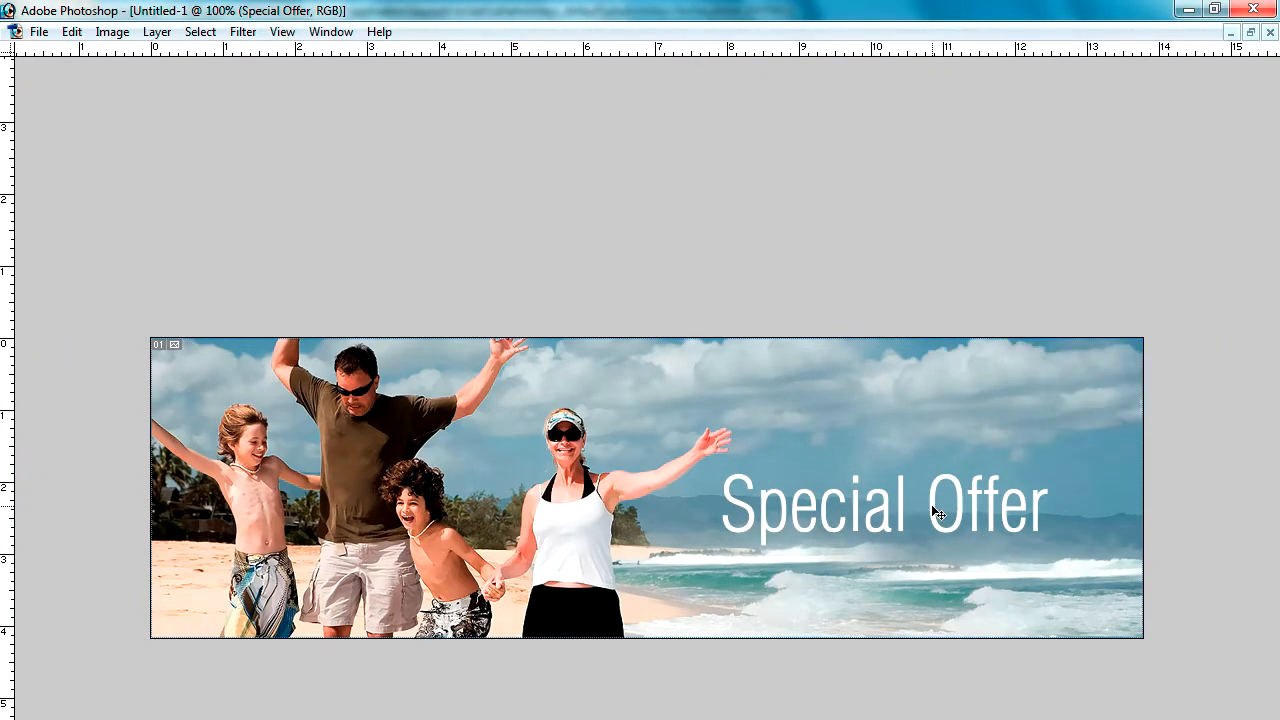
pyautogui.moveTo(937, 513); pyautogui.dragTo(985, 486)
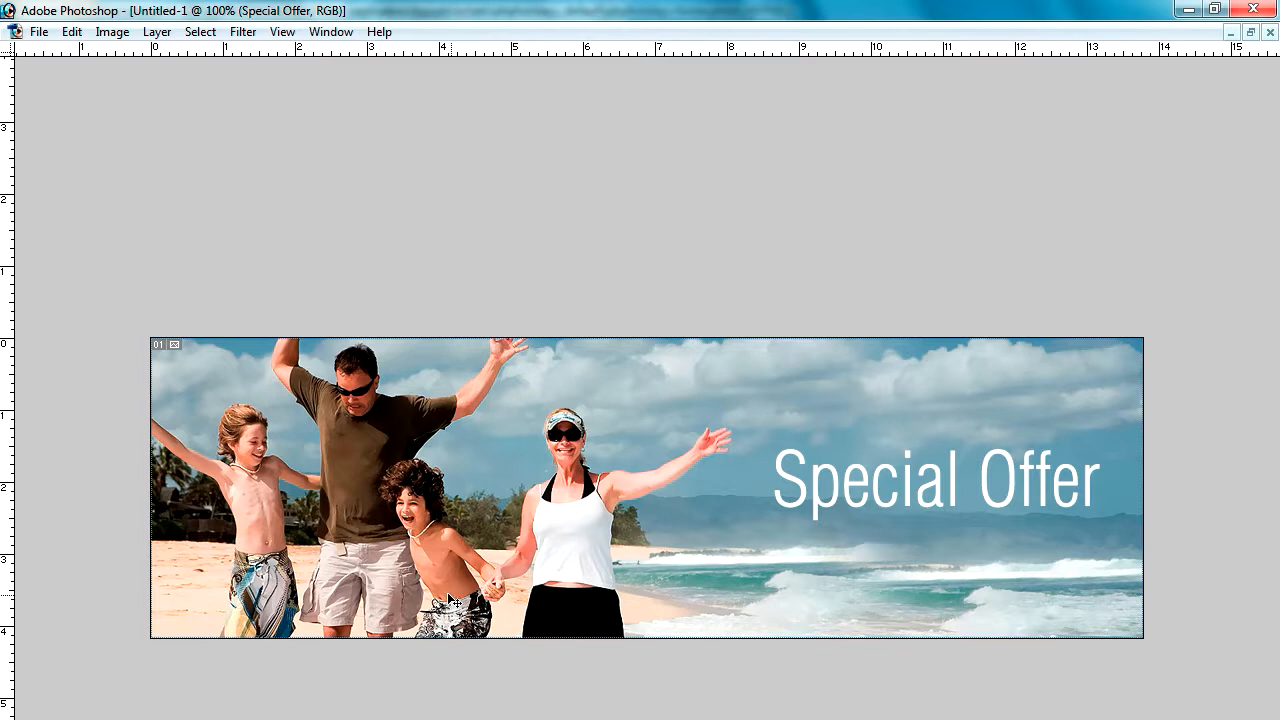
# - Duplicate the "Special Offer" heading directly below itself and change the copy's text to "Save 20%"
pyautogui.moveTo(808, 497); pyautogui.dragTo(815, 580)
pyautogui.press('Tab')
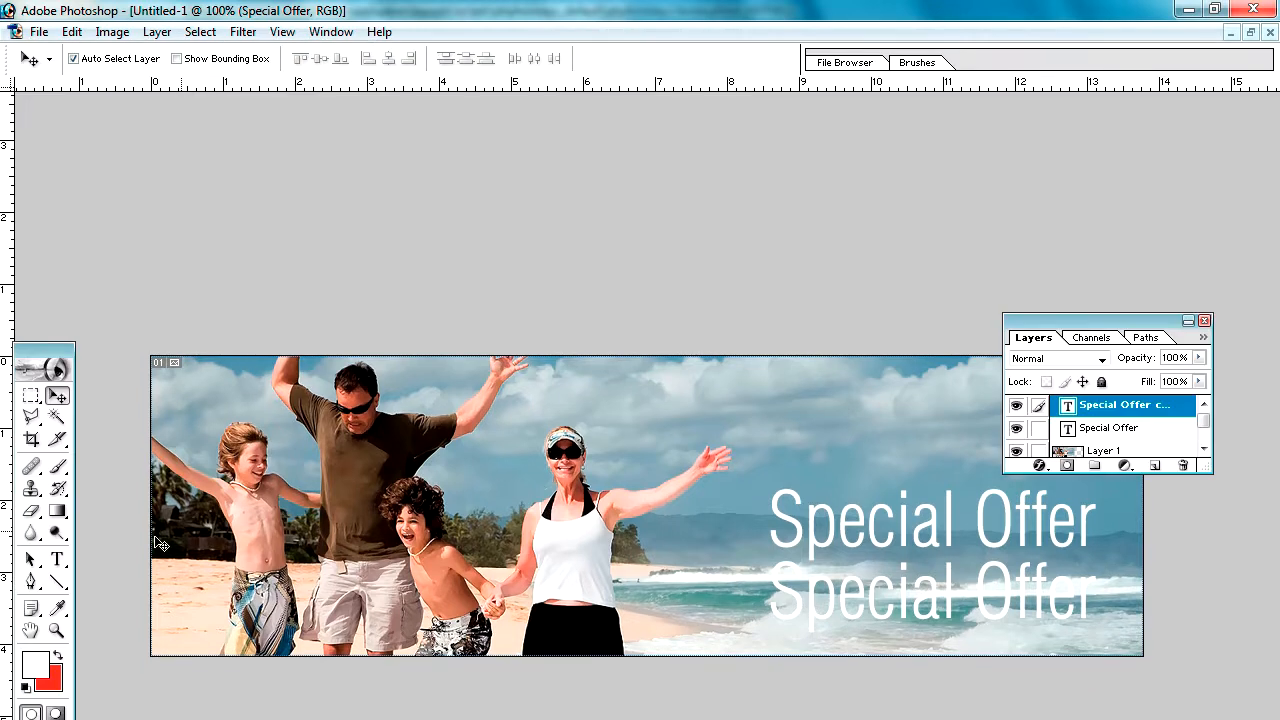
pyautogui.click(62, 561)
pyautogui.click(795, 597)
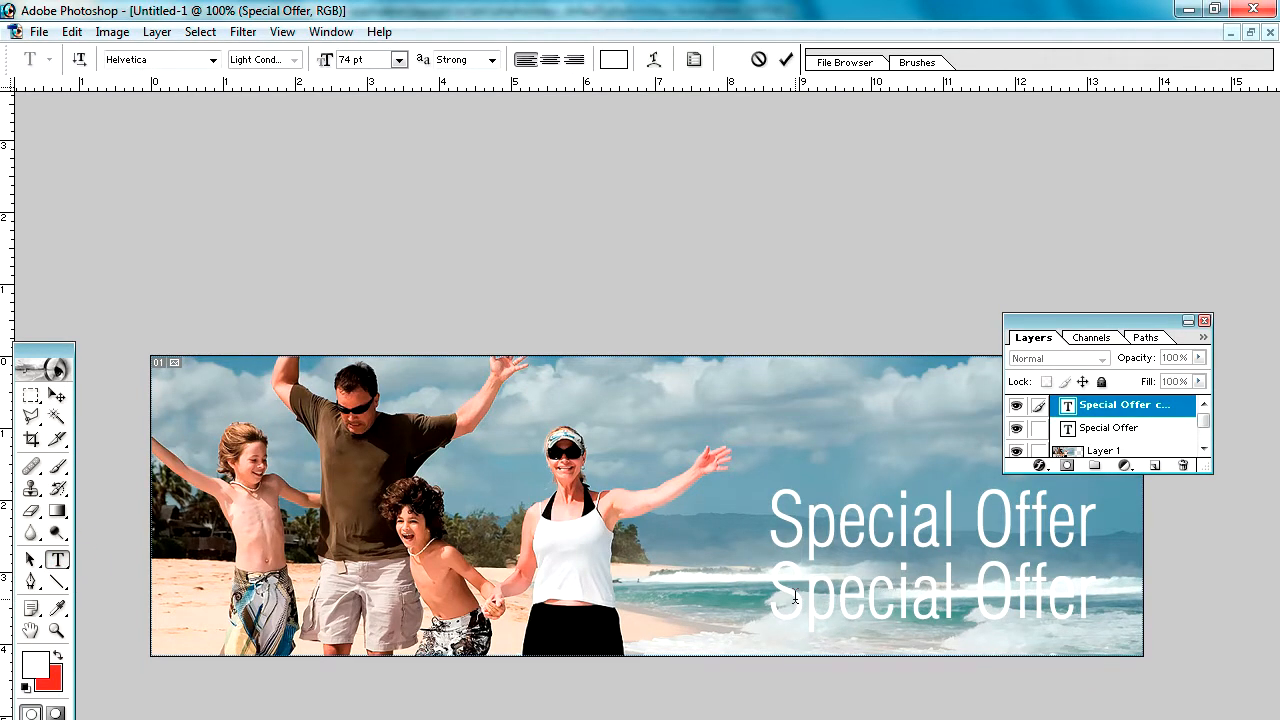
pyautogui.hotkey('ctrl', 'a')
pyautogui.write('Save')
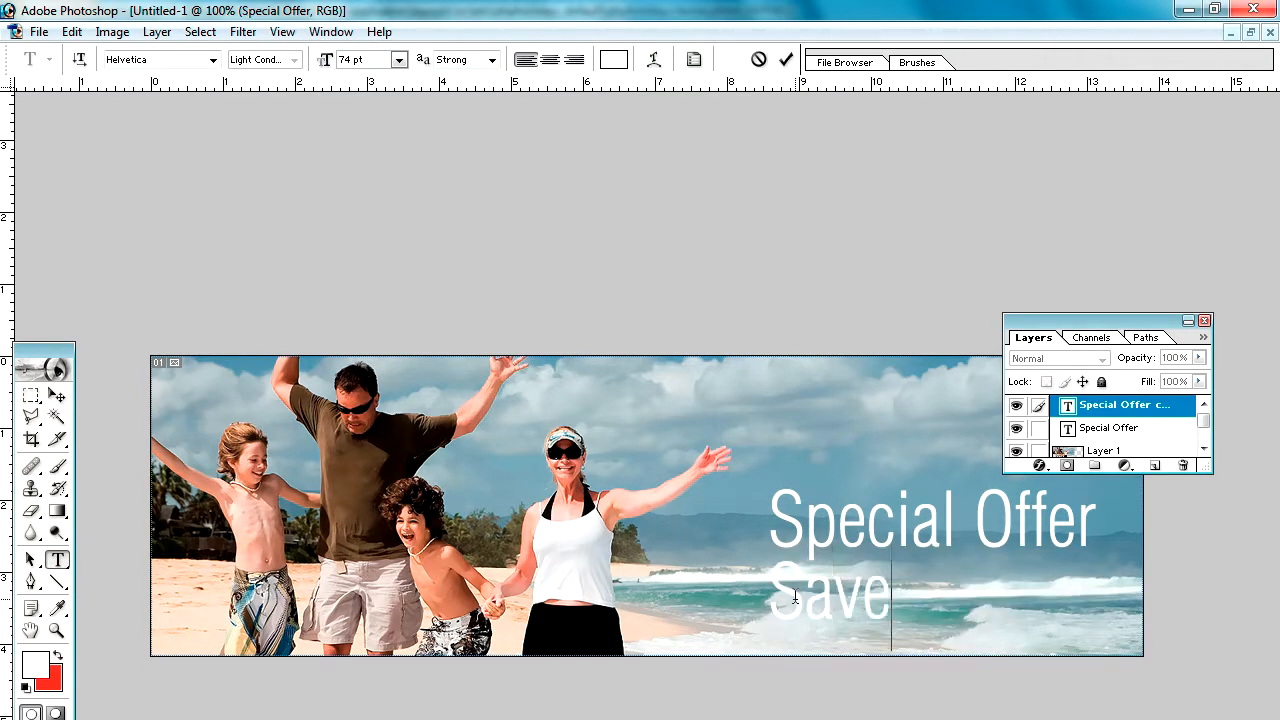
pyautogui.write(' 20')
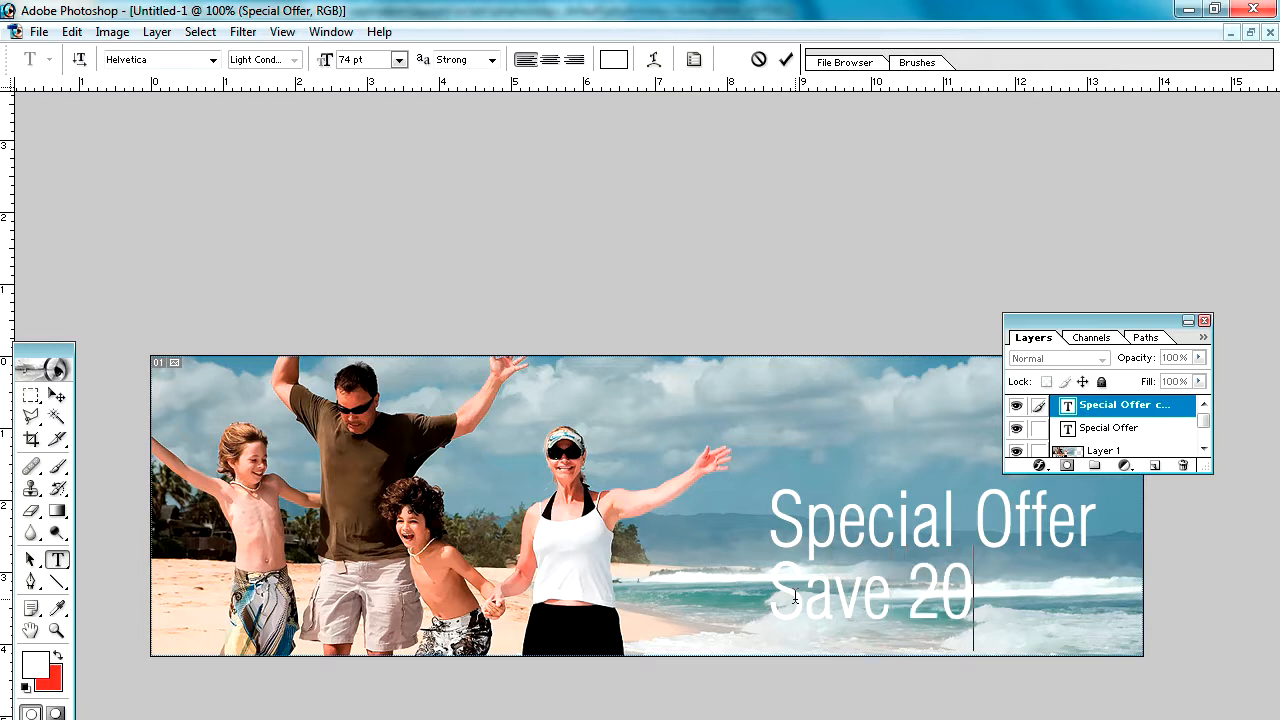
pyautogui.write('%')
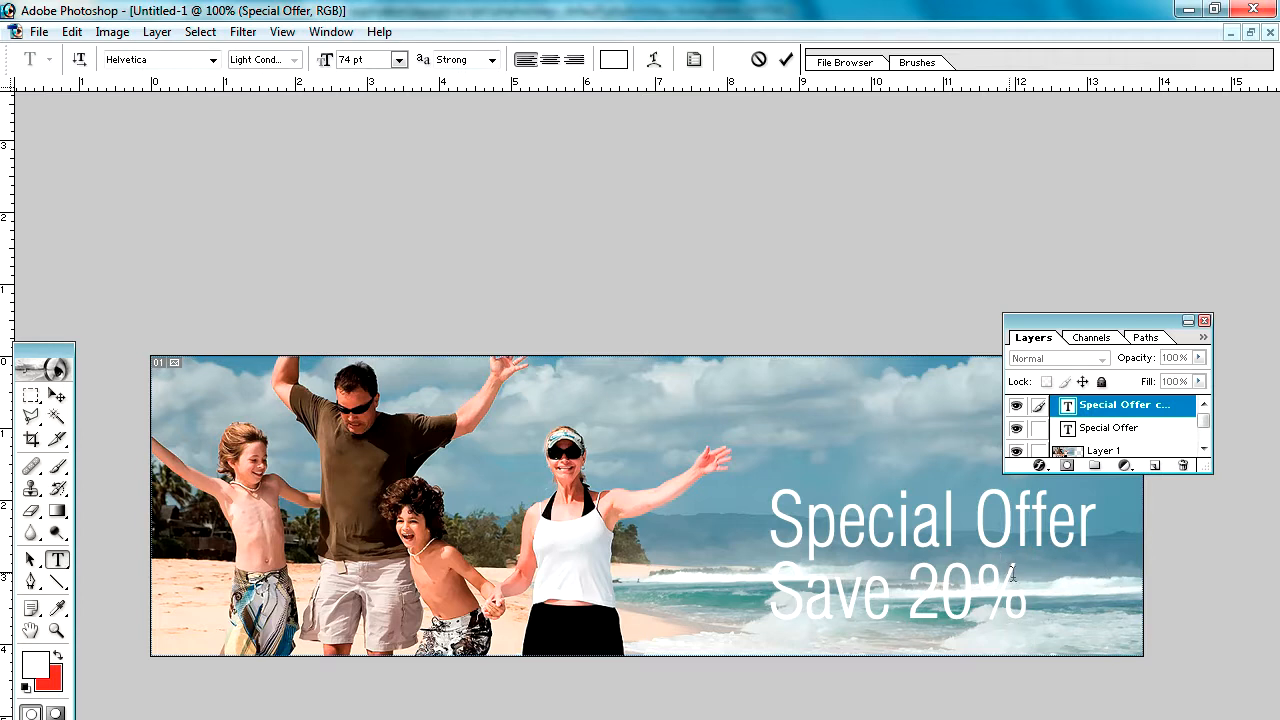
# - Recolour the "Save 20%" text black (000000) and shift it right beneath the "Special Offer" heading
pyautogui.moveTo(1043, 580); pyautogui.dragTo(766, 600)
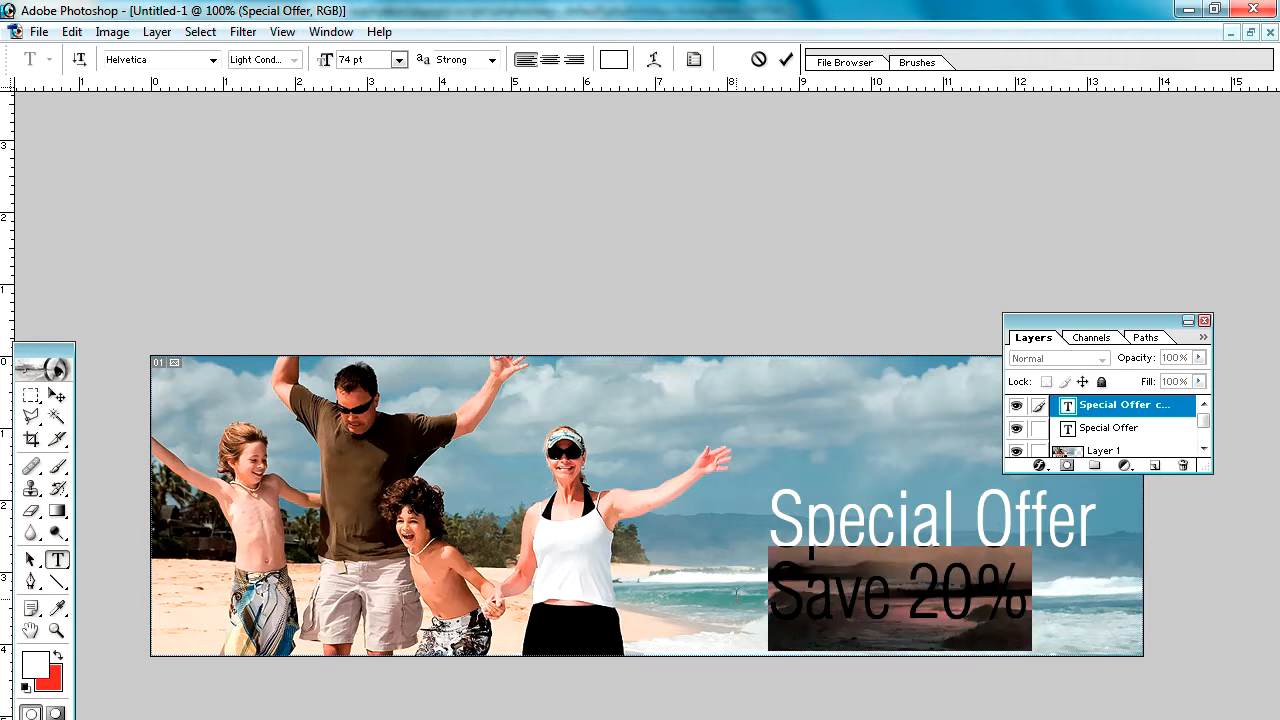
pyautogui.click(40, 664)
pyautogui.click(930, 236)
pyautogui.moveTo(992, 291)
pyautogui.mouseDown()
pyautogui.moveTo(809, 320)
pyautogui.moveTo(752, 356)
pyautogui.mouseUp()
pyautogui.click(1180, 90)
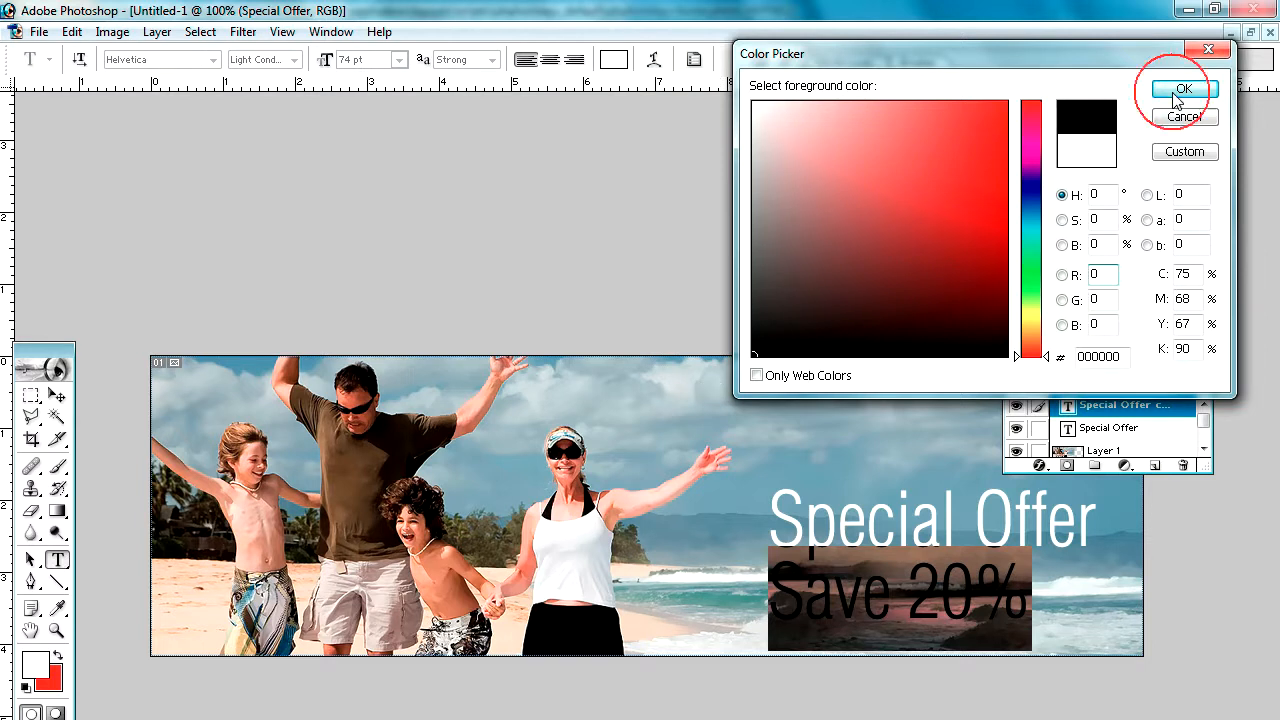
pyautogui.click(57, 395)
pyautogui.press('Tab')
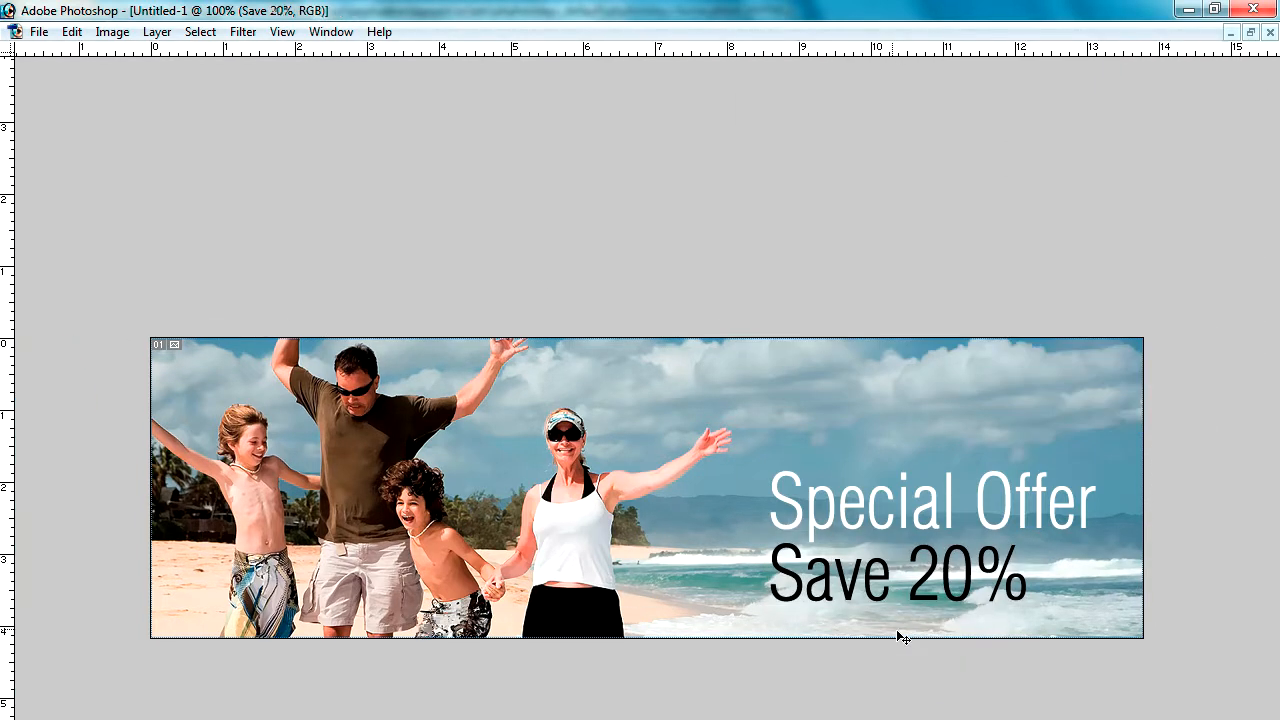
pyautogui.moveTo(940, 566); pyautogui.dragTo(993, 563)
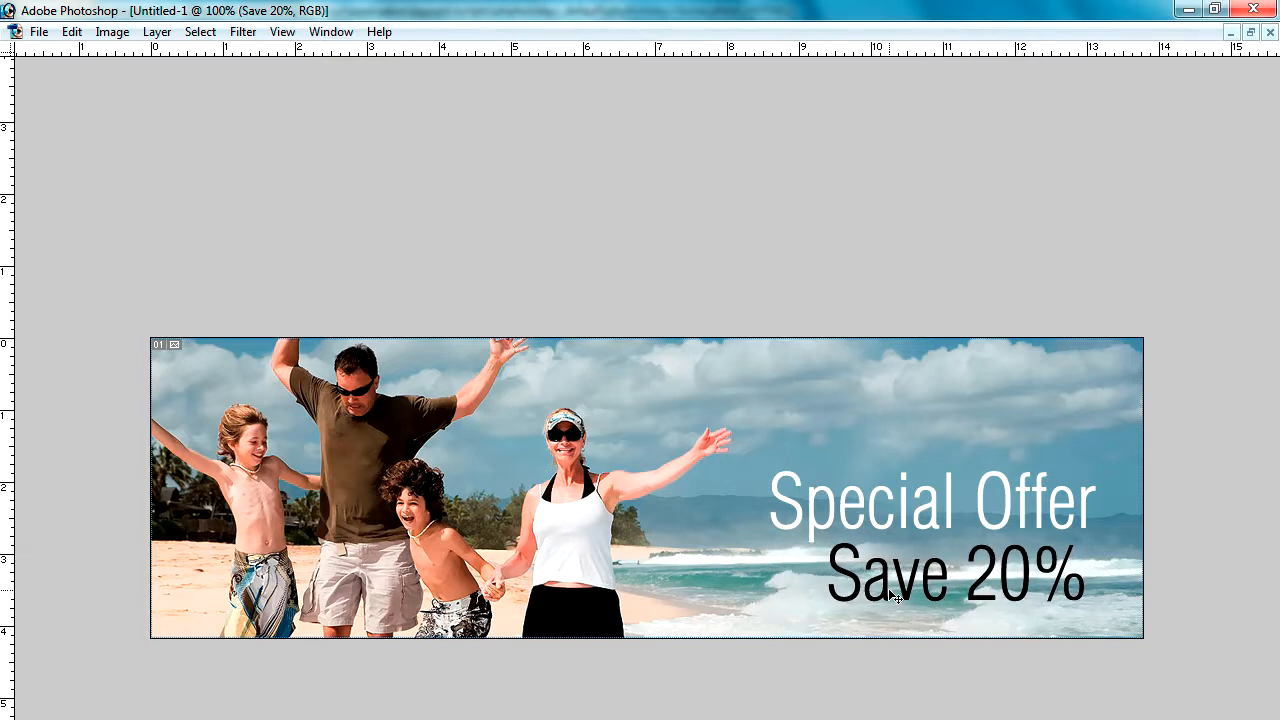
# - Start saving the banner under a new name and set the file format to JPEG
pyautogui.hotkey('ctrl', 'shift', 's')
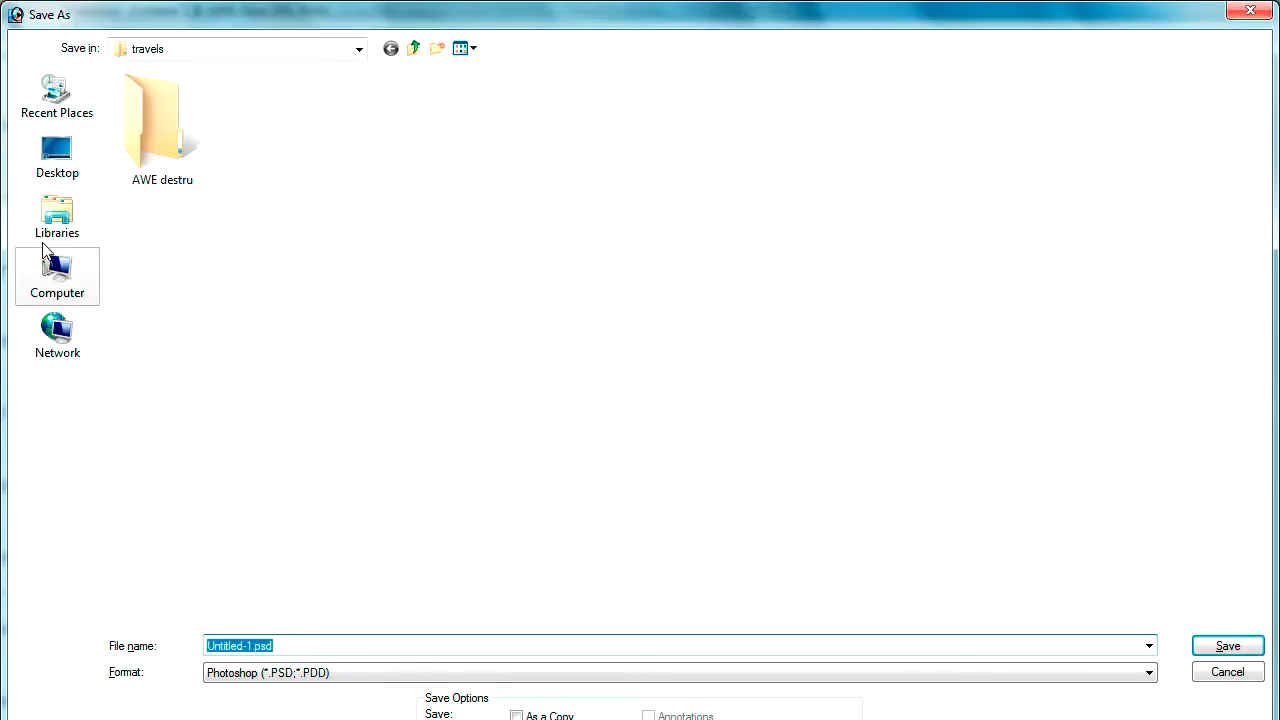
pyautogui.click(57, 155)
pyautogui.click(293, 677)
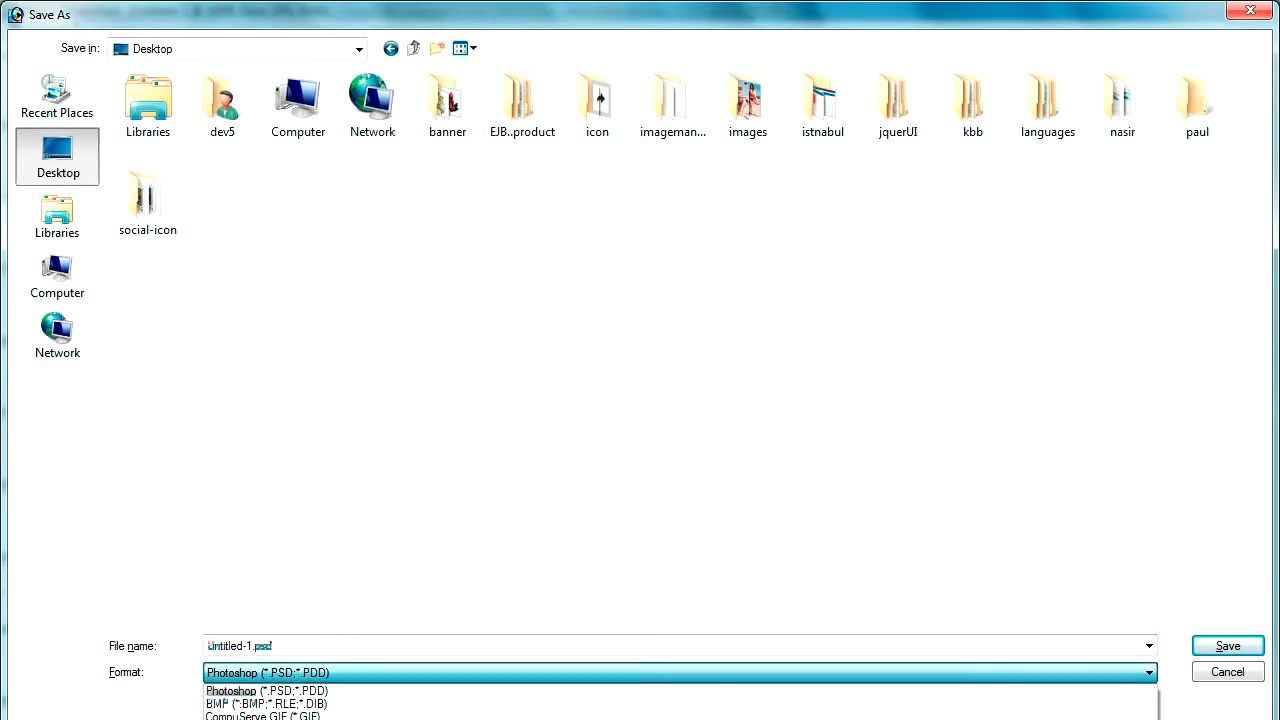
pyautogui.click(293, 719)
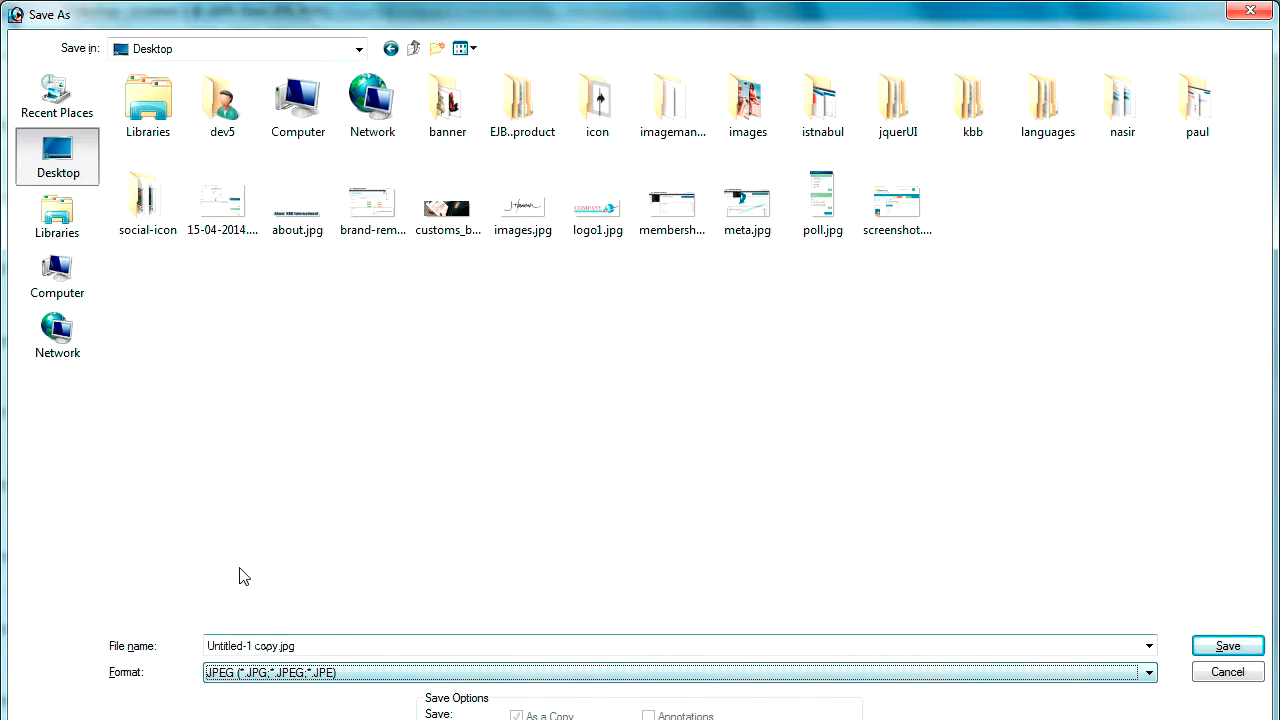
# - Browse to the phpholidays folder inside D:\myWork\test as the save location
pyautogui.click(62, 278)
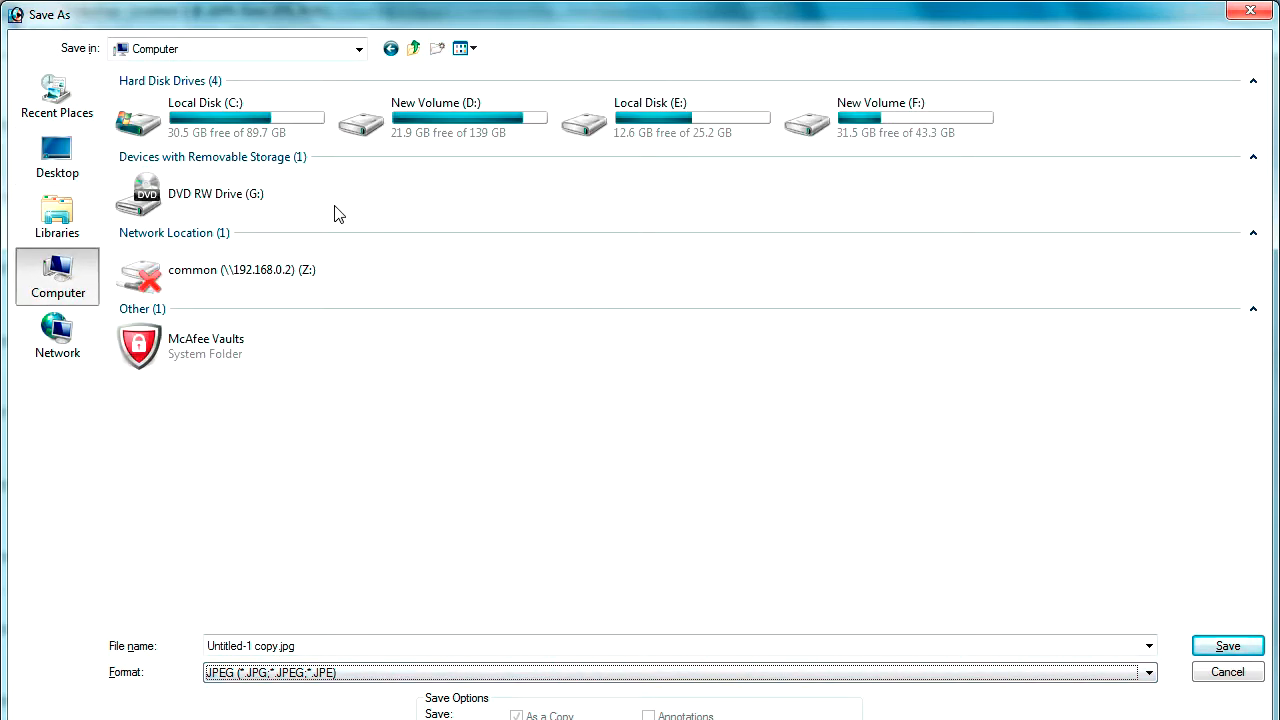
pyautogui.doubleClick(405, 117)
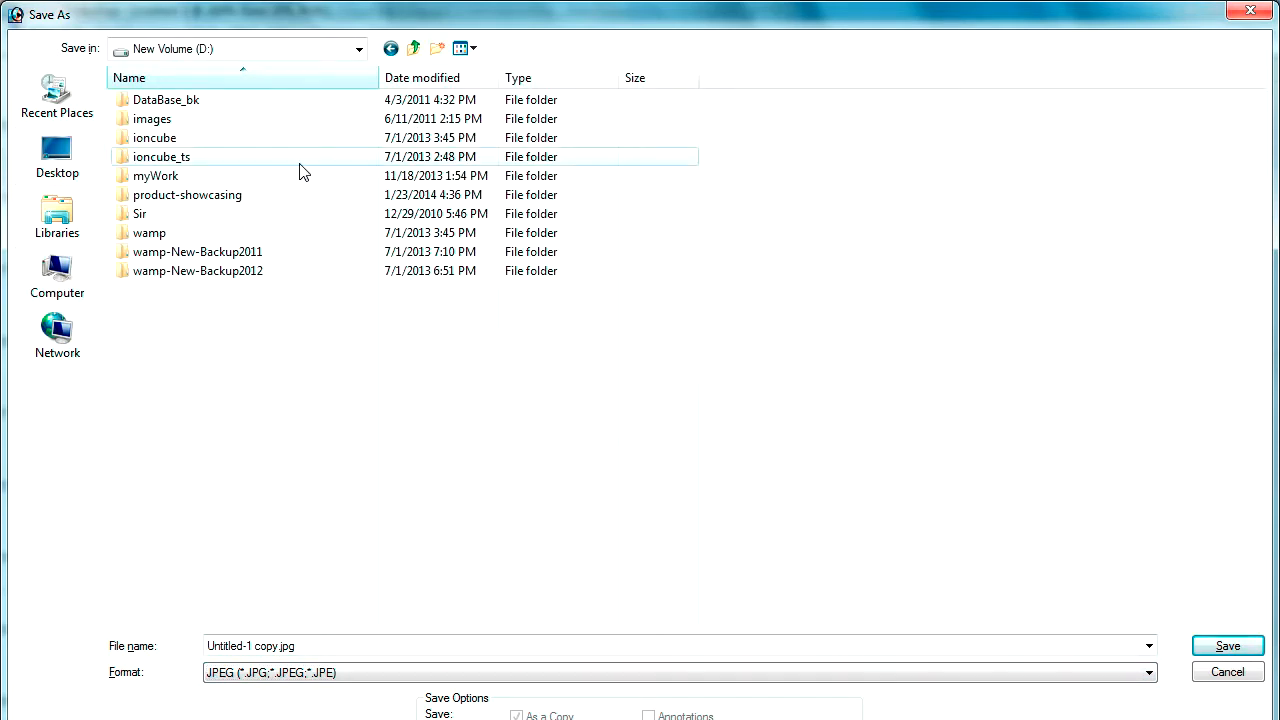
pyautogui.doubleClick(155, 175)
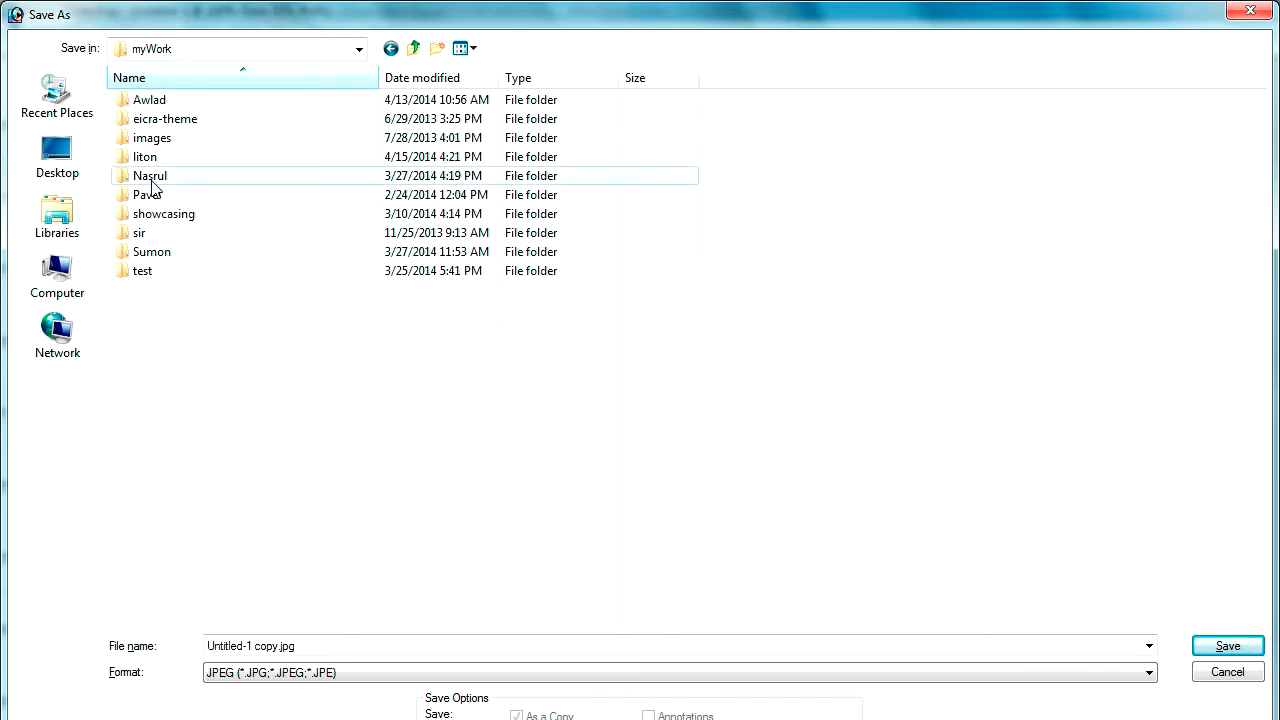
pyautogui.doubleClick(143, 271)
pyautogui.click(148, 257)
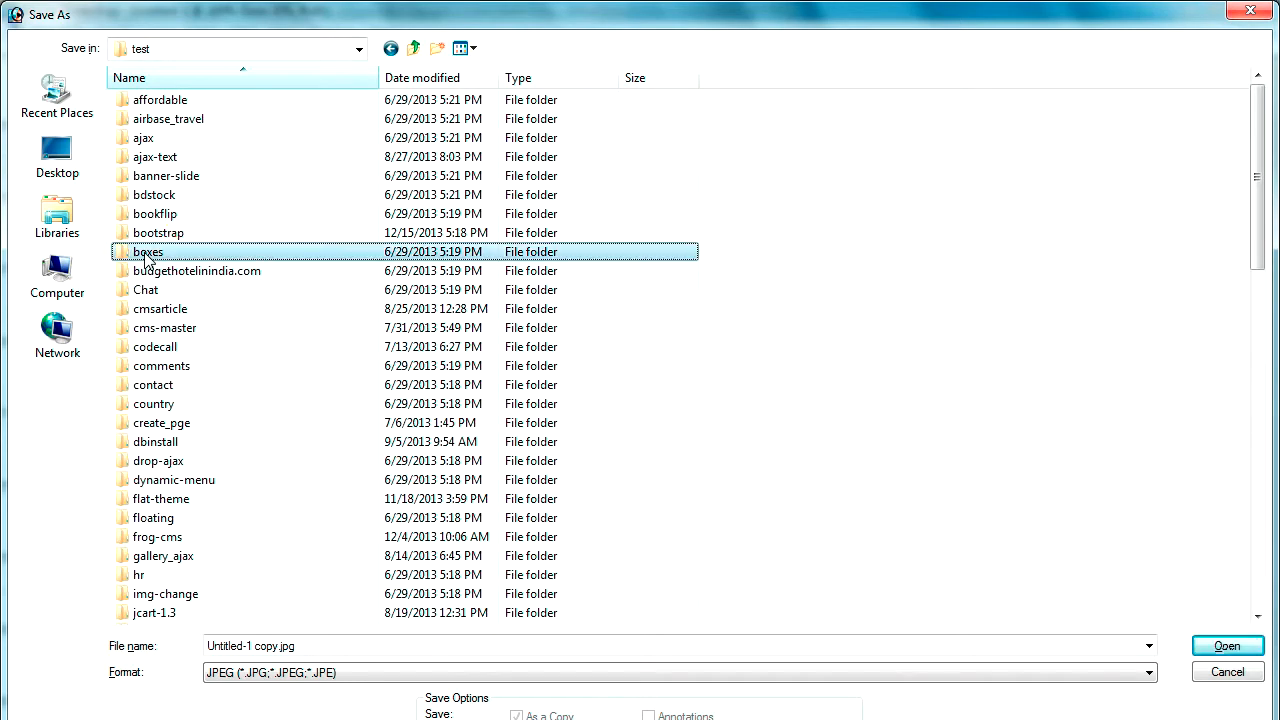
pyautogui.press('p')
pyautogui.press('p')
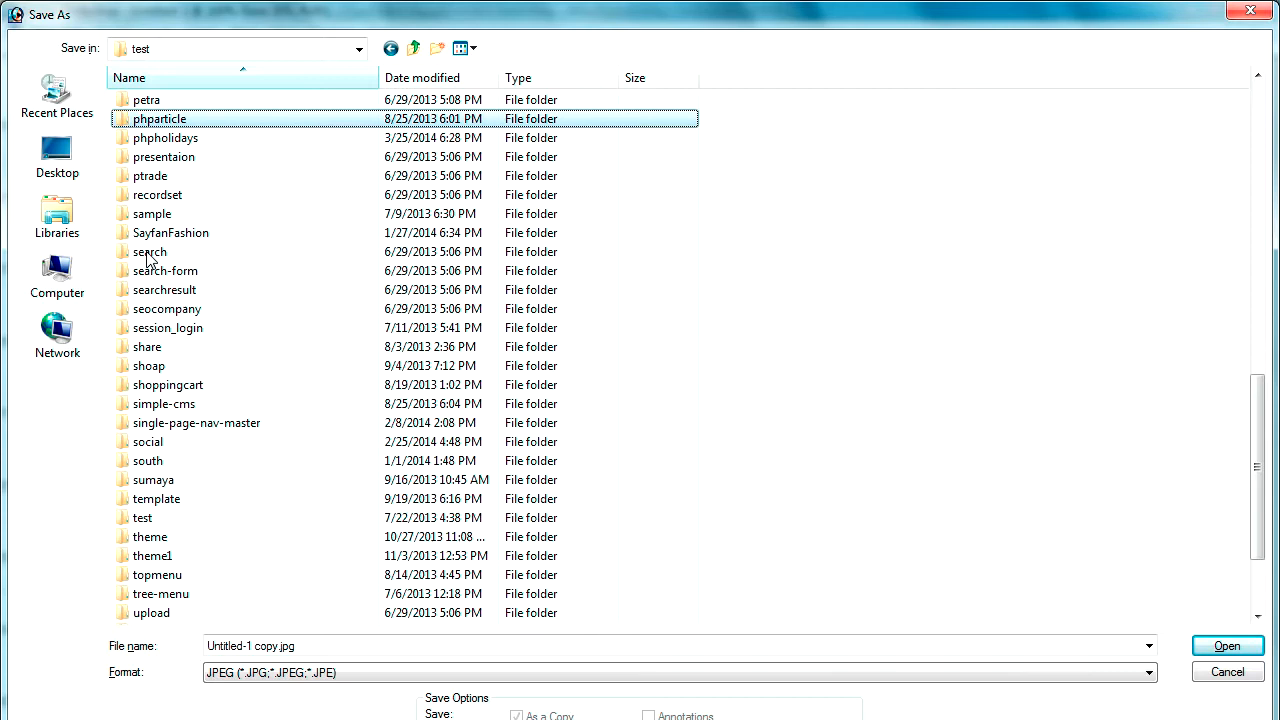
pyautogui.press('p')
pyautogui.press('Return')
# - Go down through application\layouts\scripts\phpholidays_default to the theme's images folder as the save location
pyautogui.press('a')
pyautogui.press('Return')
pyautogui.press('l')
pyautogui.press('l')
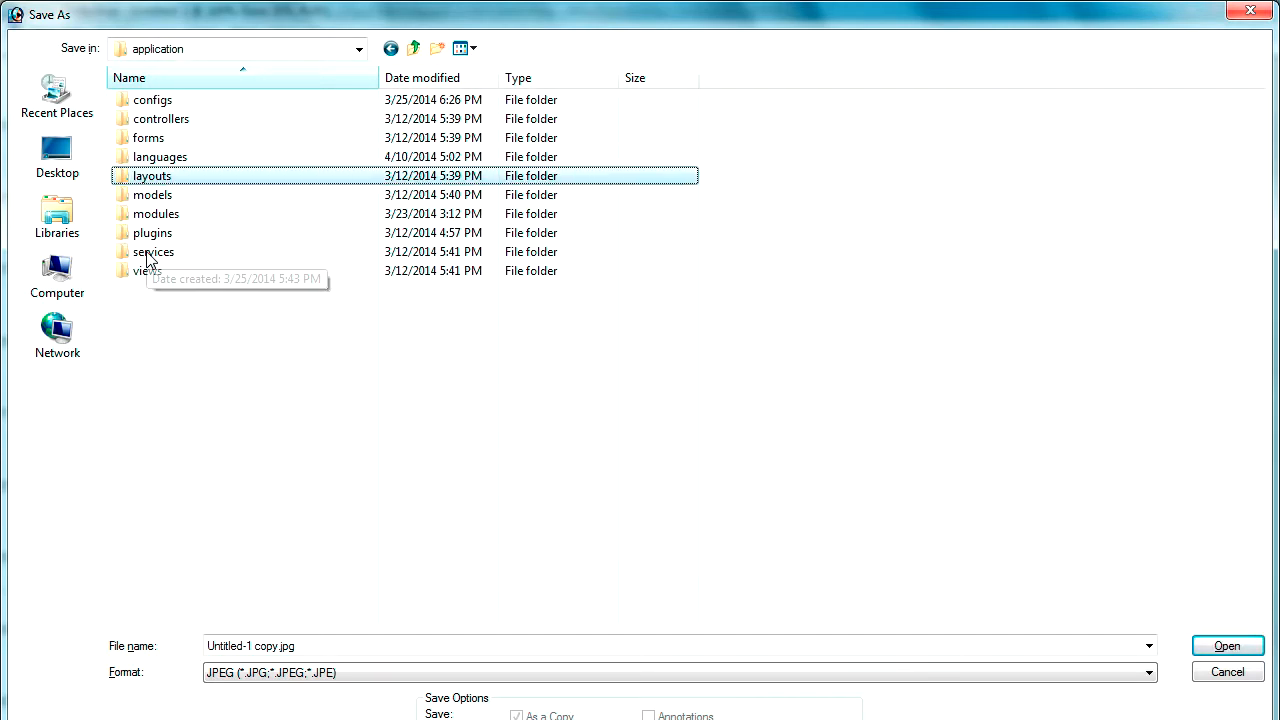
pyautogui.press('Return')
pyautogui.press('s')
pyautogui.press('Return')
pyautogui.press('p')
pyautogui.press('Return')
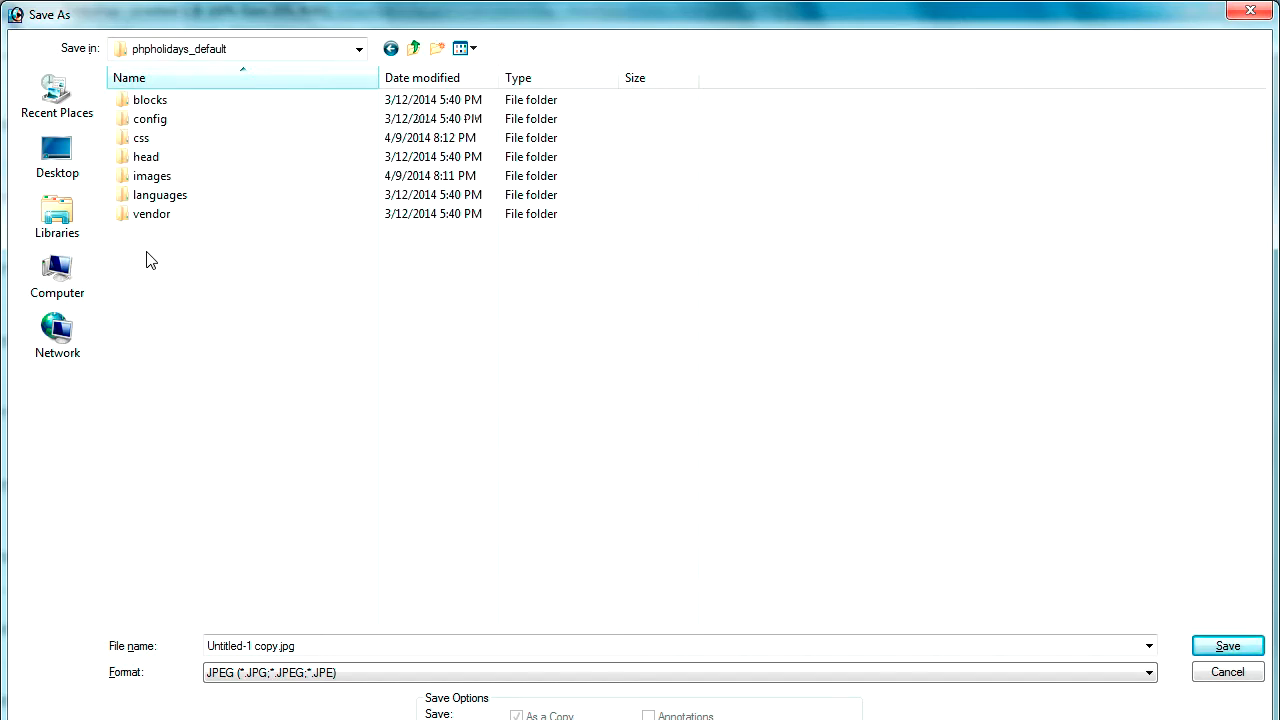
pyautogui.doubleClick(128, 177)
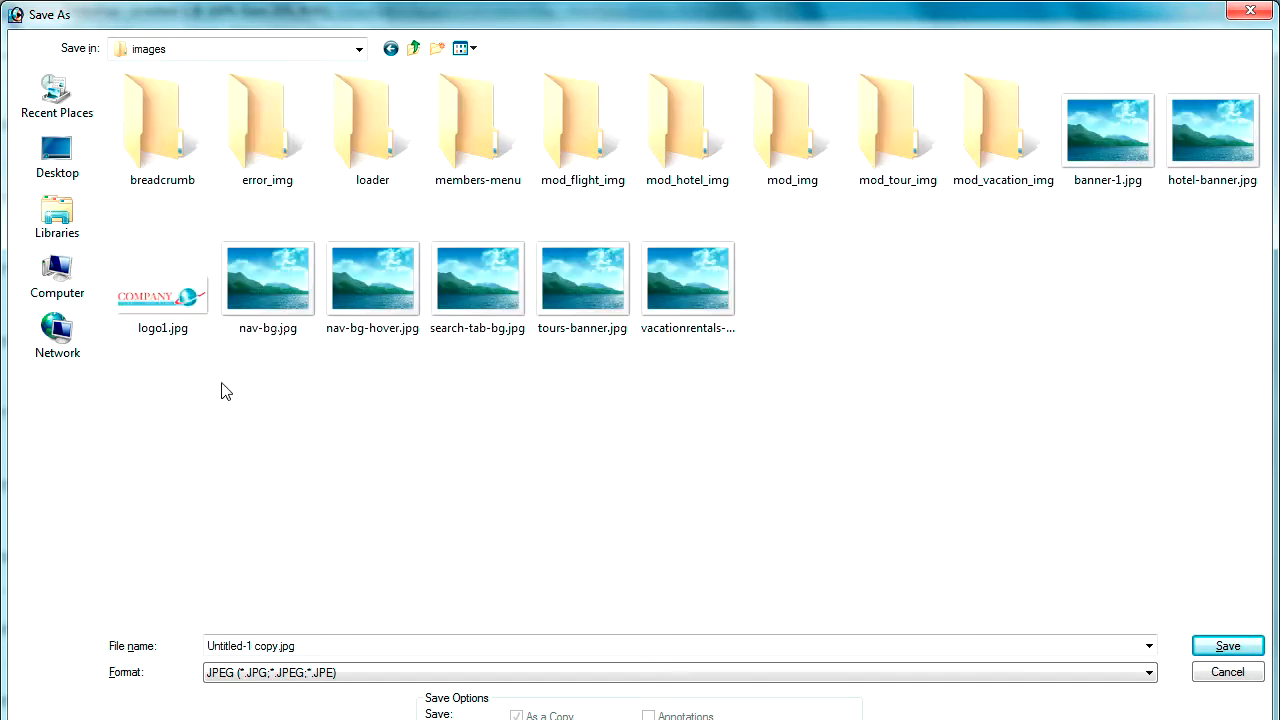
# - Replace the default file name with banner-2.jpg
pyautogui.click(291, 649)
pyautogui.press('Home')
pyautogui.press('Delete')
pyautogui.press('Delete')
pyautogui.press('Delete')
pyautogui.press('Delete')
pyautogui.press('Delete')
pyautogui.press('Delete')
pyautogui.press('Delete')
pyautogui.press('Delete')
pyautogui.press('Delete')
pyautogui.press('Delete')
pyautogui.press('Delete')
pyautogui.press('Delete')
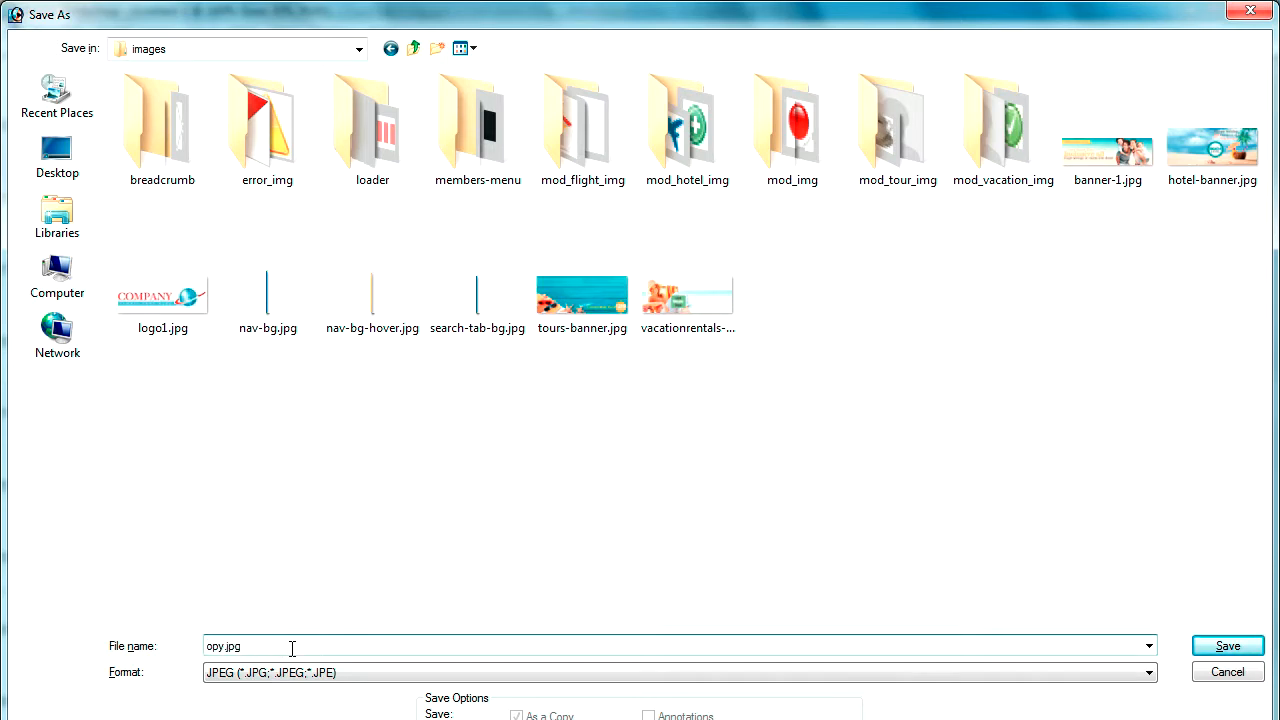
pyautogui.press('Delete')
pyautogui.press('Delete')
pyautogui.press('Delete')
pyautogui.write('banner-2')
pyautogui.press('Return')
# - Copy the new file name and save the banner as a baseline standard JPEG at maximum quality 12
pyautogui.rightClick(223, 646)
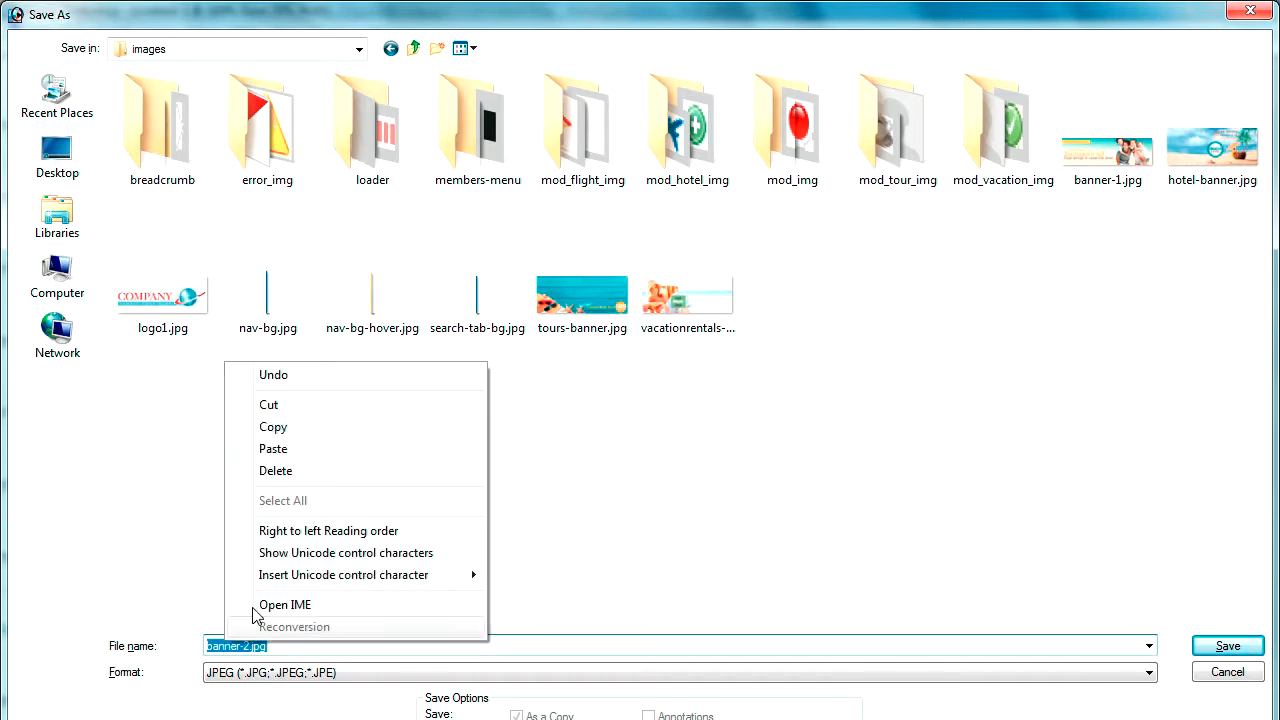
pyautogui.click(274, 428)
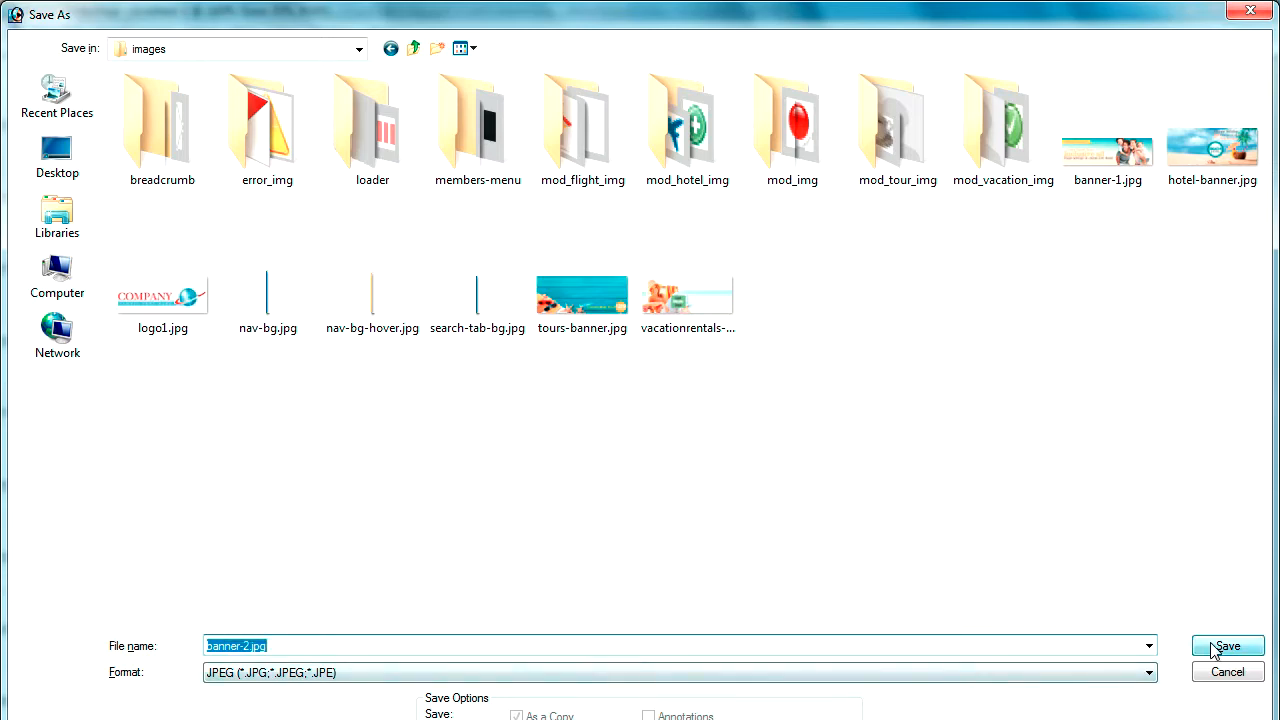
pyautogui.click(1228, 646)
pyautogui.click(778, 366)
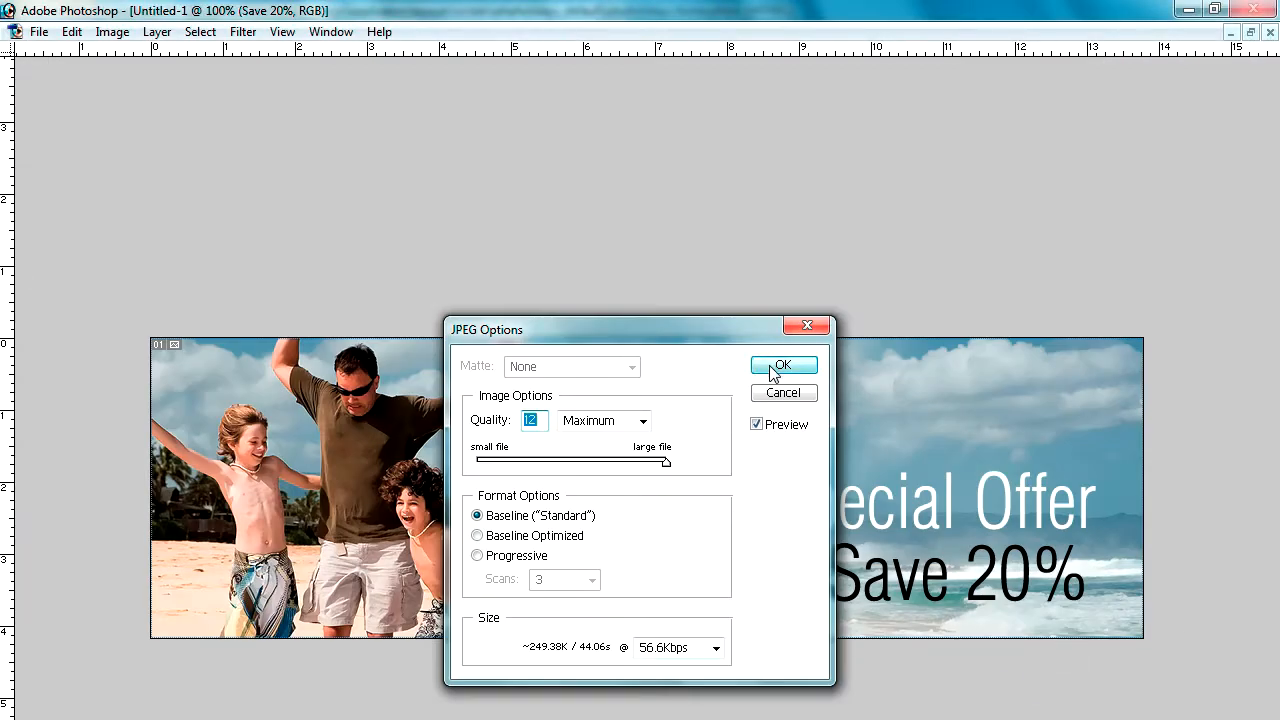
# - Switch to Dreamweaver, replace banner-1.jpg with banner-2.jpg in the banner image source of phpholidays-home.phtml, and save the file
pyautogui.hotkey('alt', 'Tab')
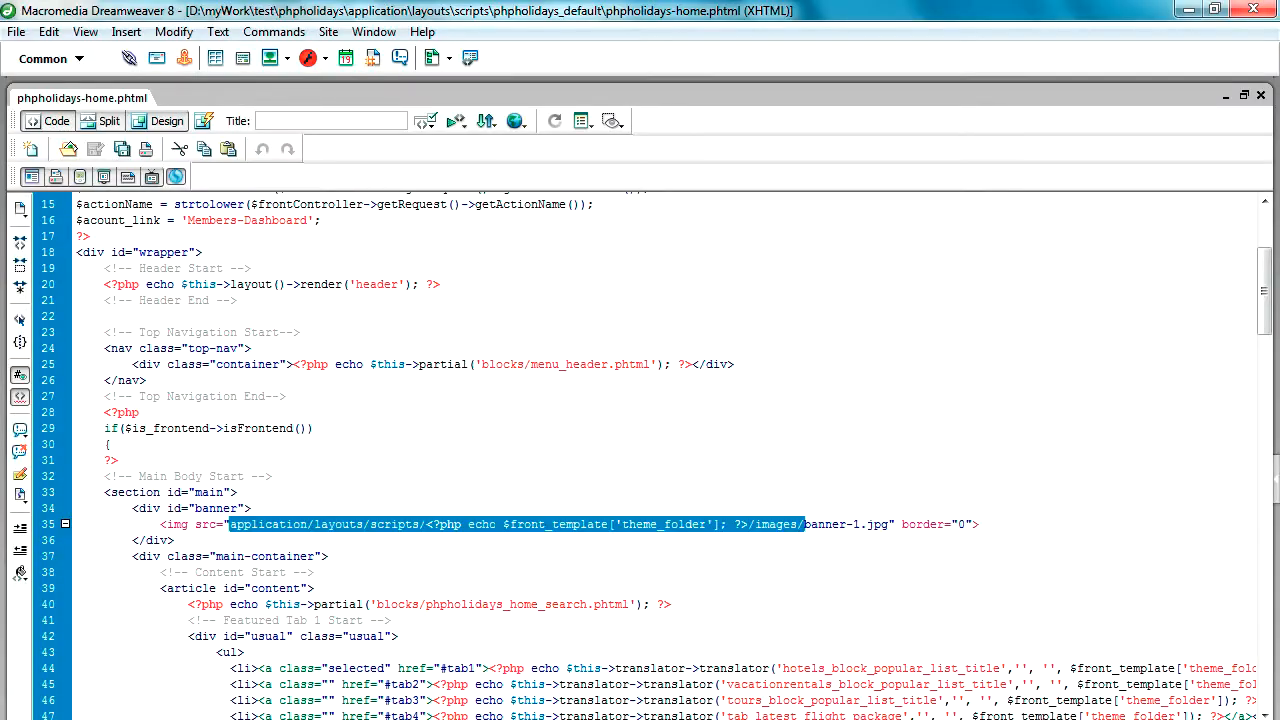
pyautogui.click(852, 525)
pyautogui.moveTo(806, 525); pyautogui.dragTo(891, 525)
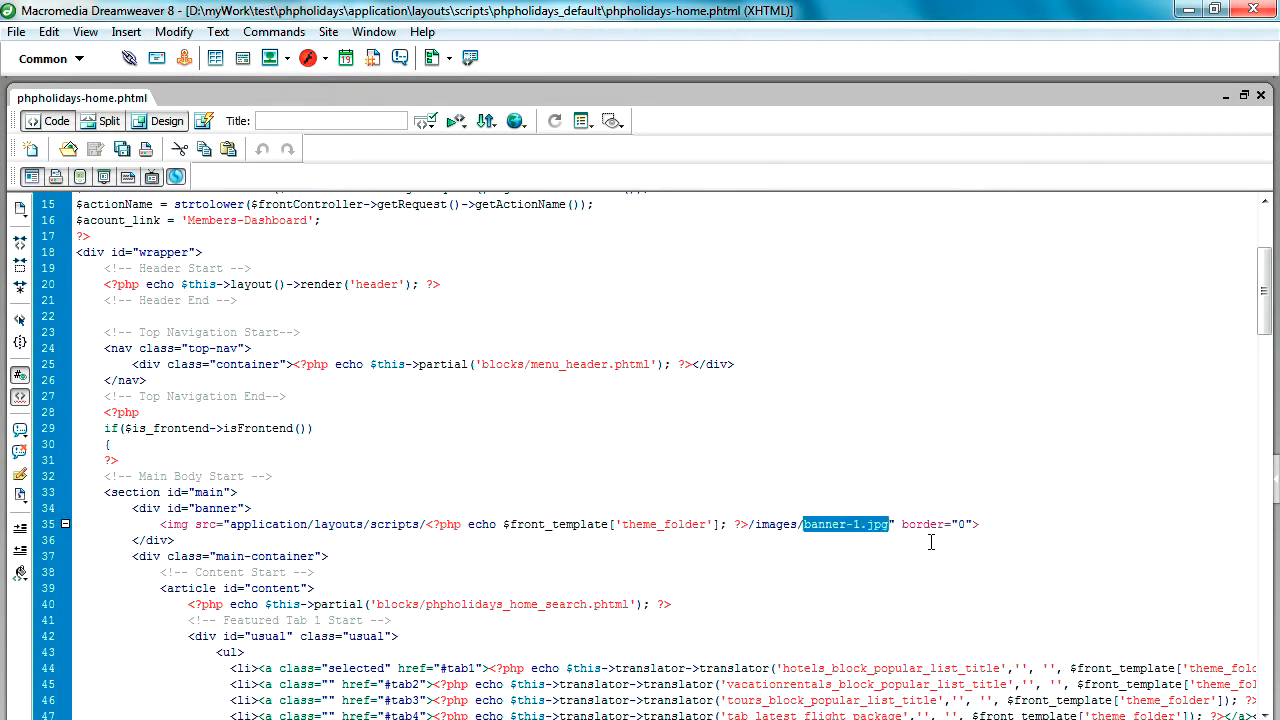
pyautogui.hotkey('ctrl', 'v')
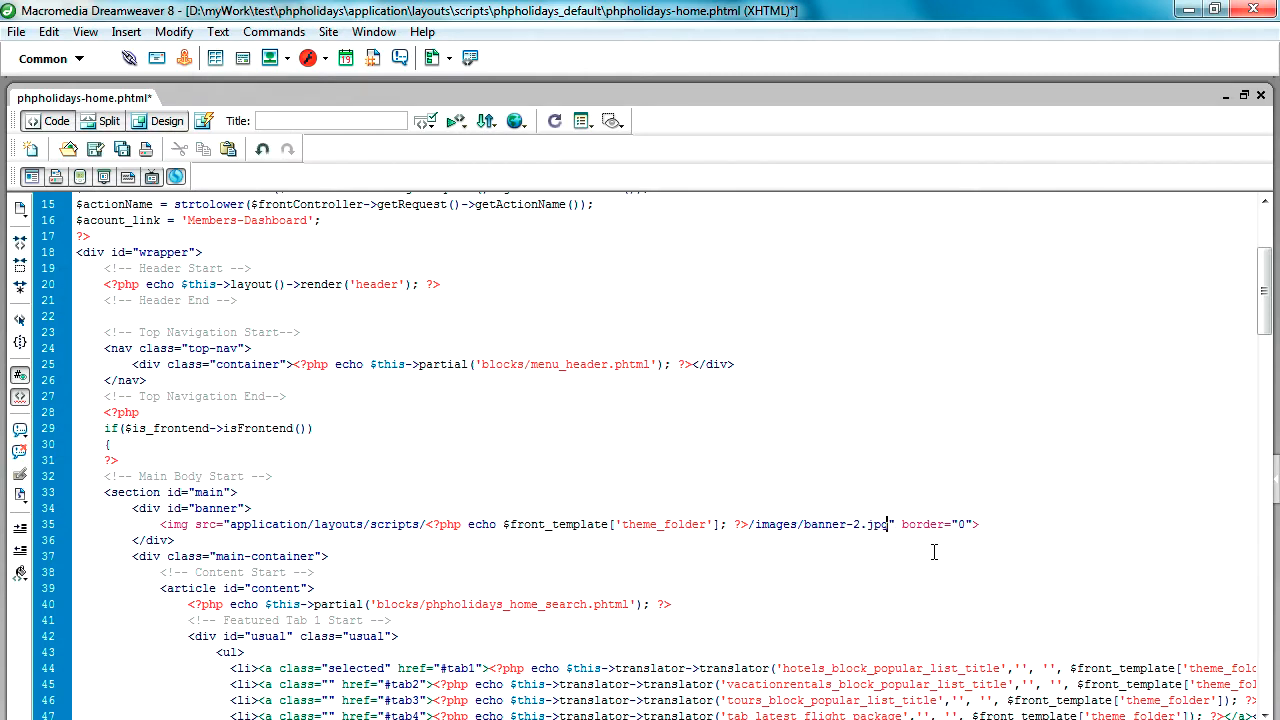
pyautogui.hotkey('ctrl', 's')
# - Switch to FileZilla and upload phpholidays-home.phtml from the local phpholidays_default folder to the remote yourtheme folder, overwriting the existing file
pyautogui.moveTo(523, 719)
pyautogui.click(523, 719)
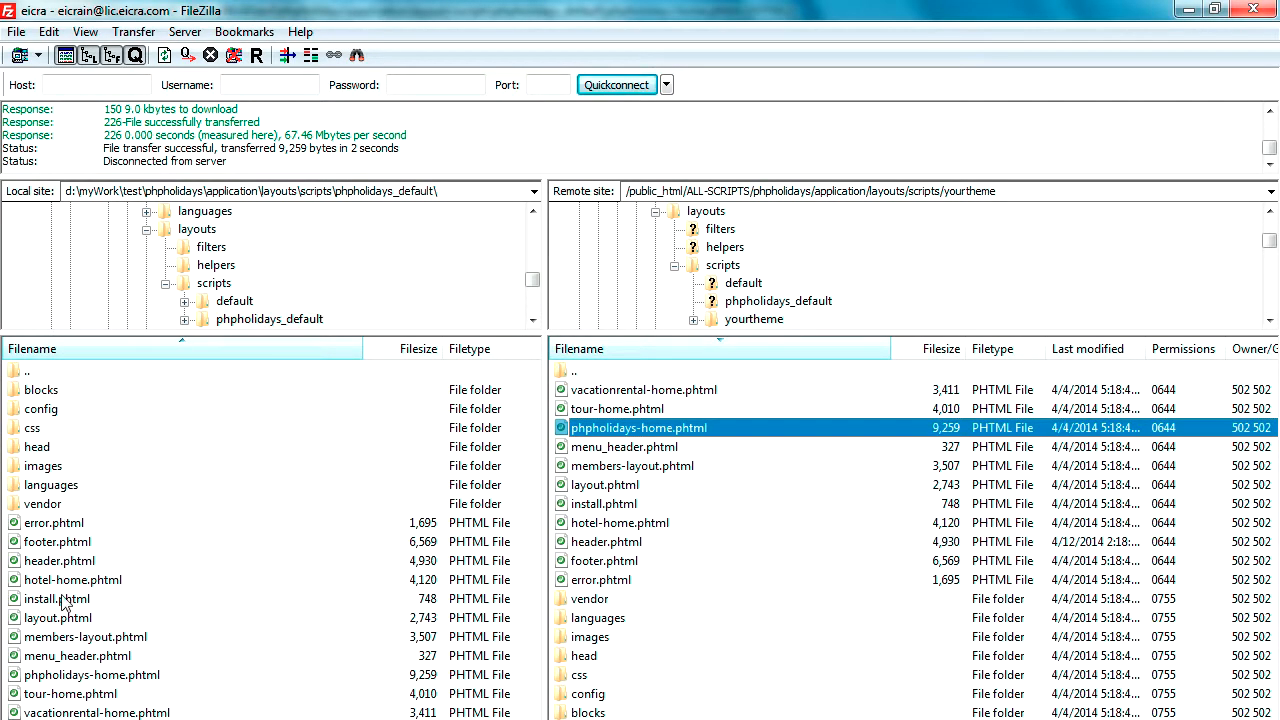
pyautogui.click(70, 680)
pyautogui.rightClick(68, 680)
pyautogui.click(100, 690)
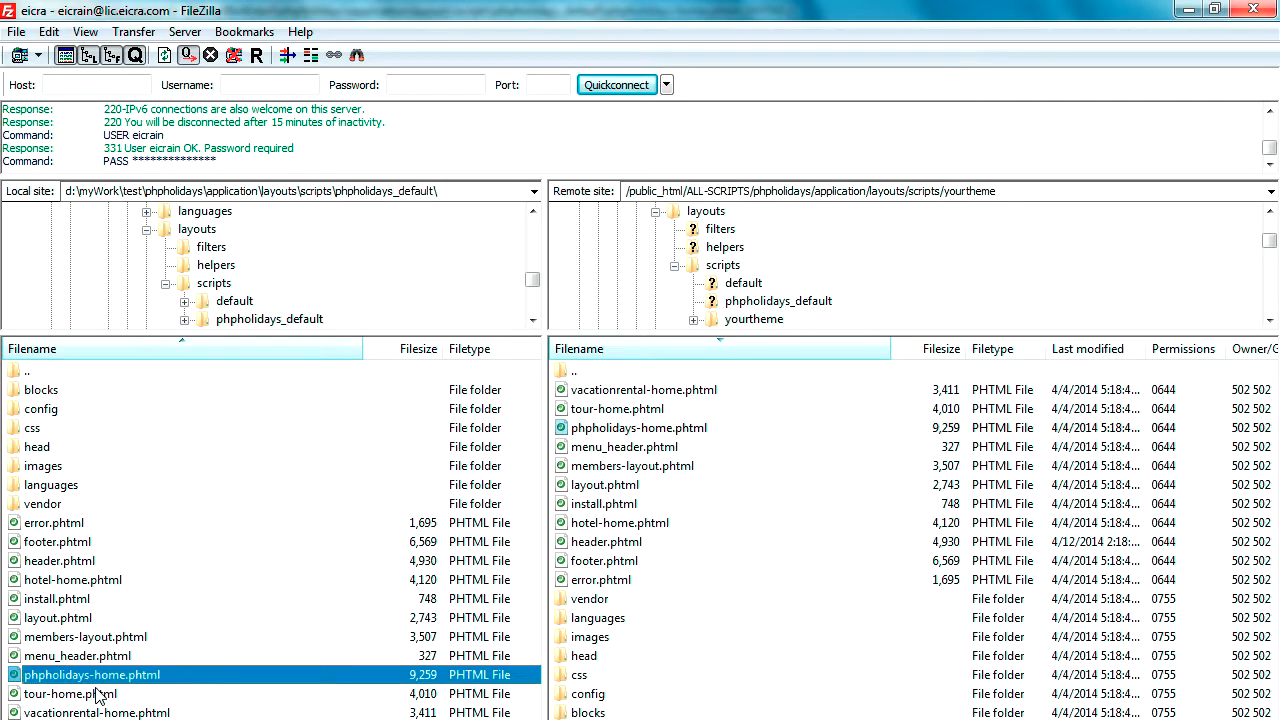
pyautogui.click(784, 517)
pyautogui.click(600, 585)
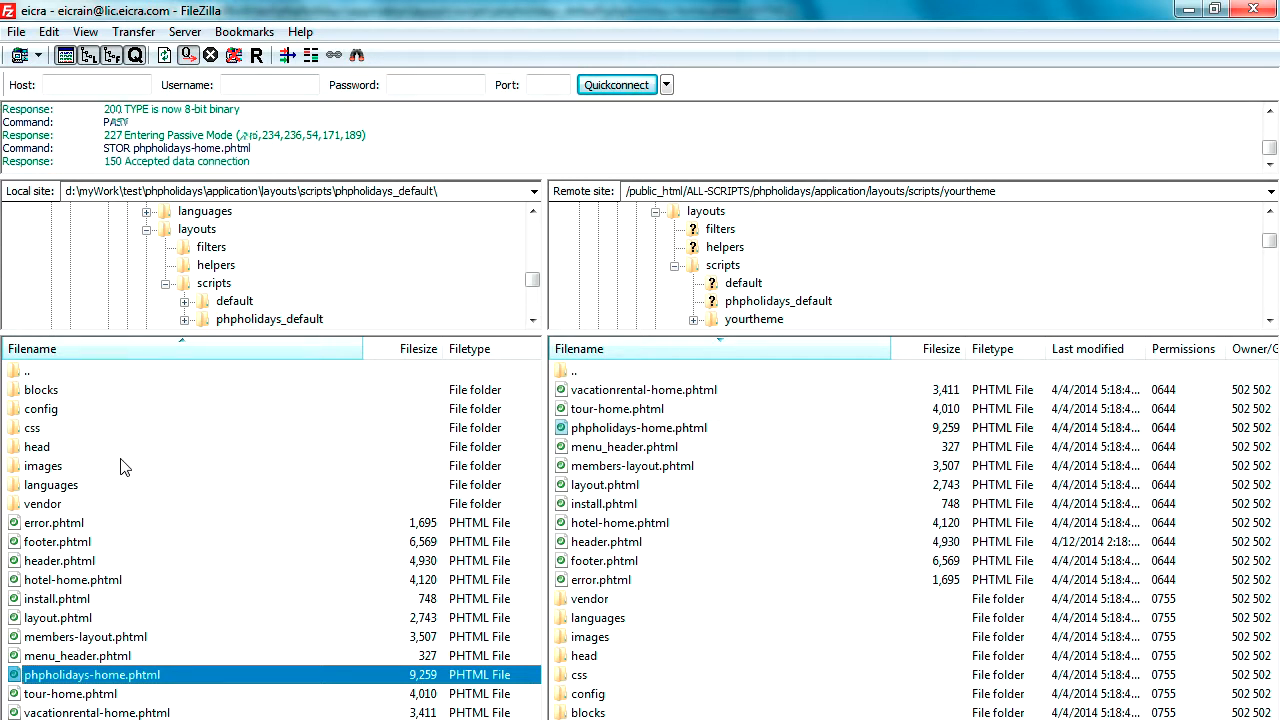
# - Open the theme's images folder on both the local site and the remote yourtheme site
pyautogui.doubleClick(30, 466)
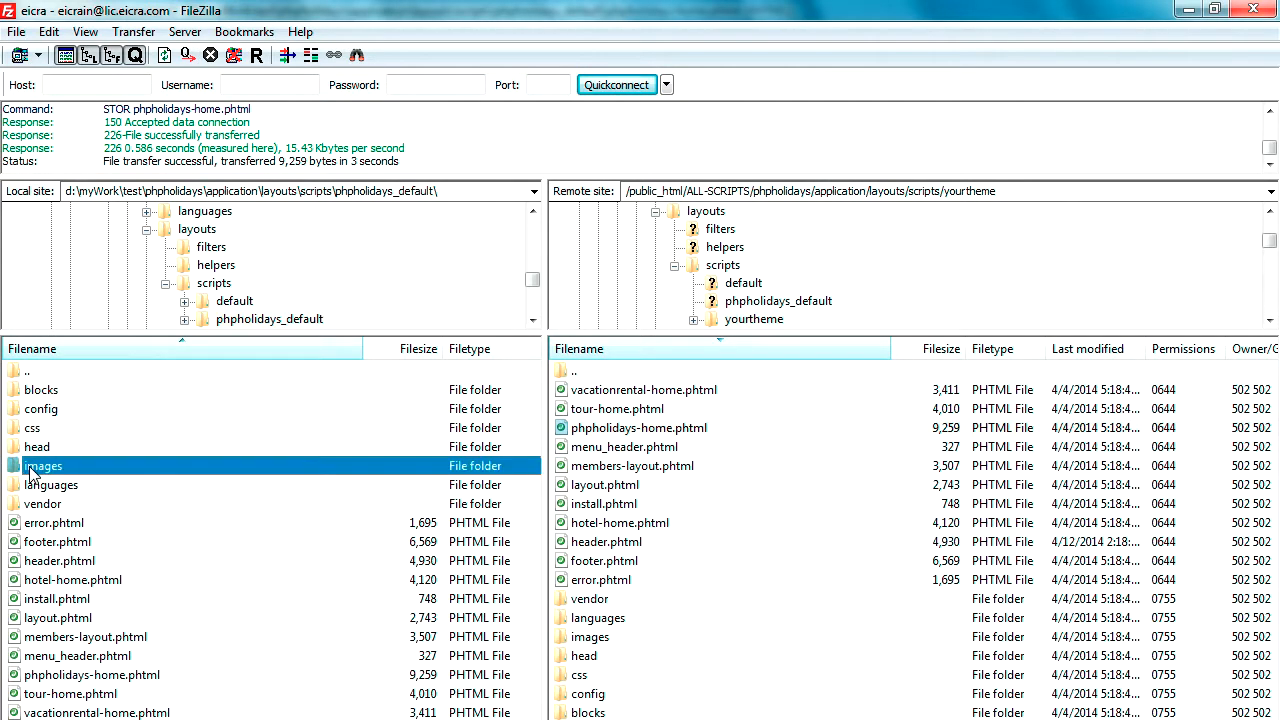
pyautogui.click(597, 620)
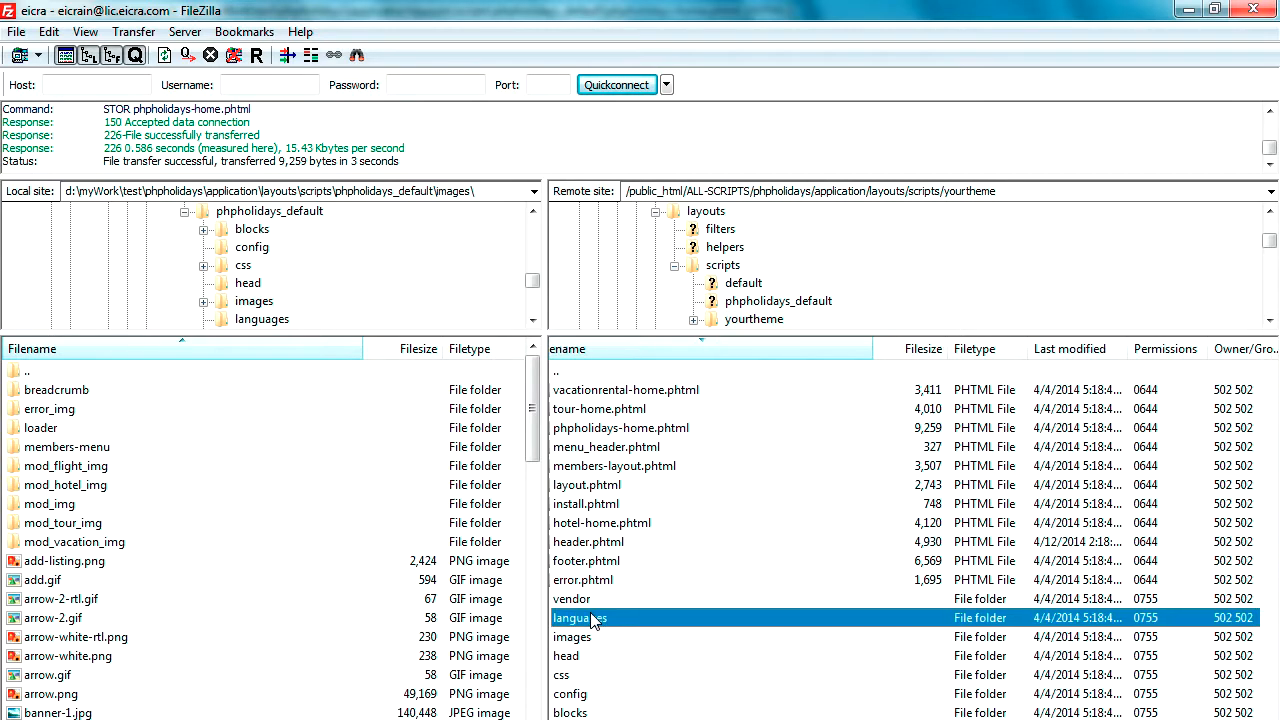
pyautogui.click(577, 640)
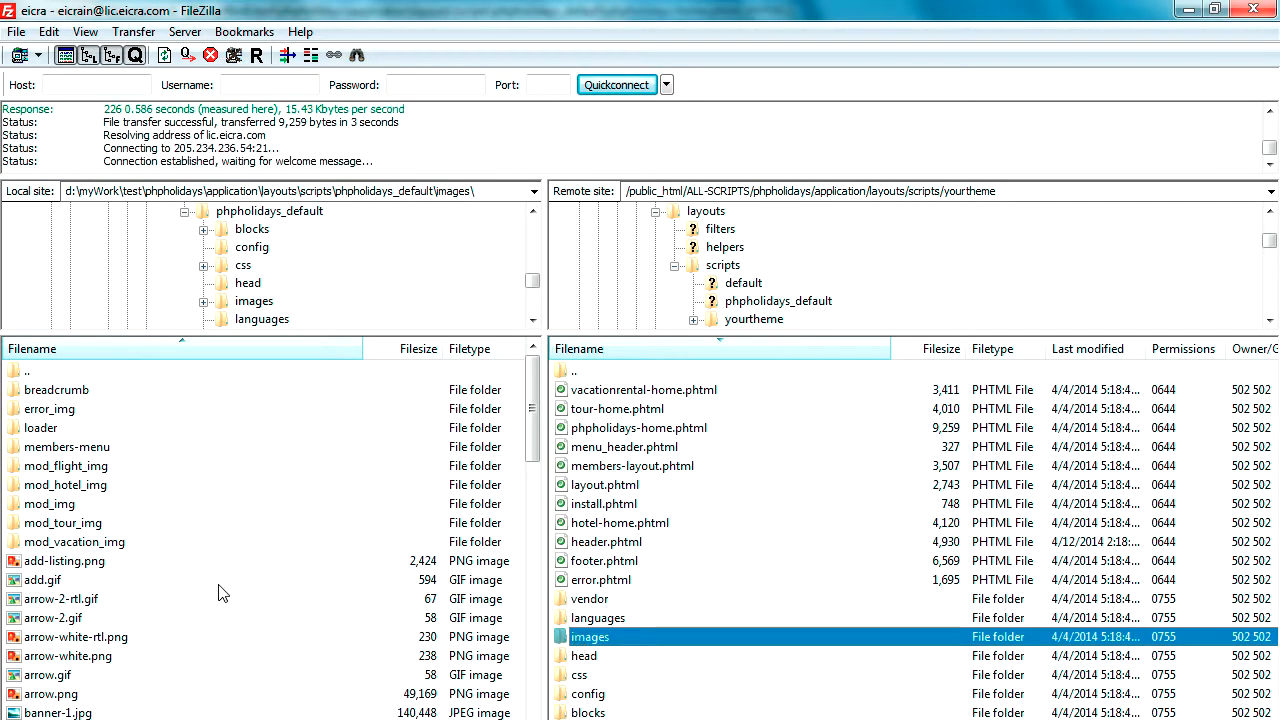
# - Find banner-2.jpg in the local images folder and upload it to the remote yourtheme/images folder
pyautogui.click(52, 452)
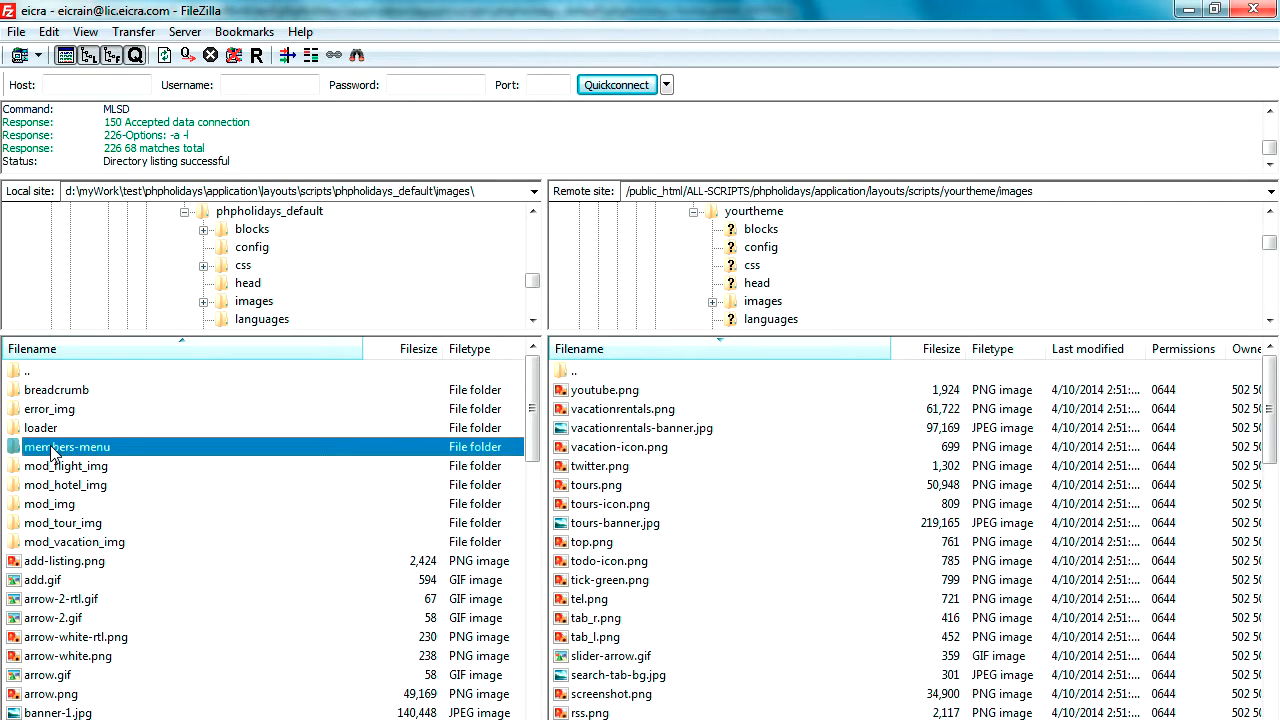
pyautogui.press('b')
pyautogui.scroll(-3, 106, 522)
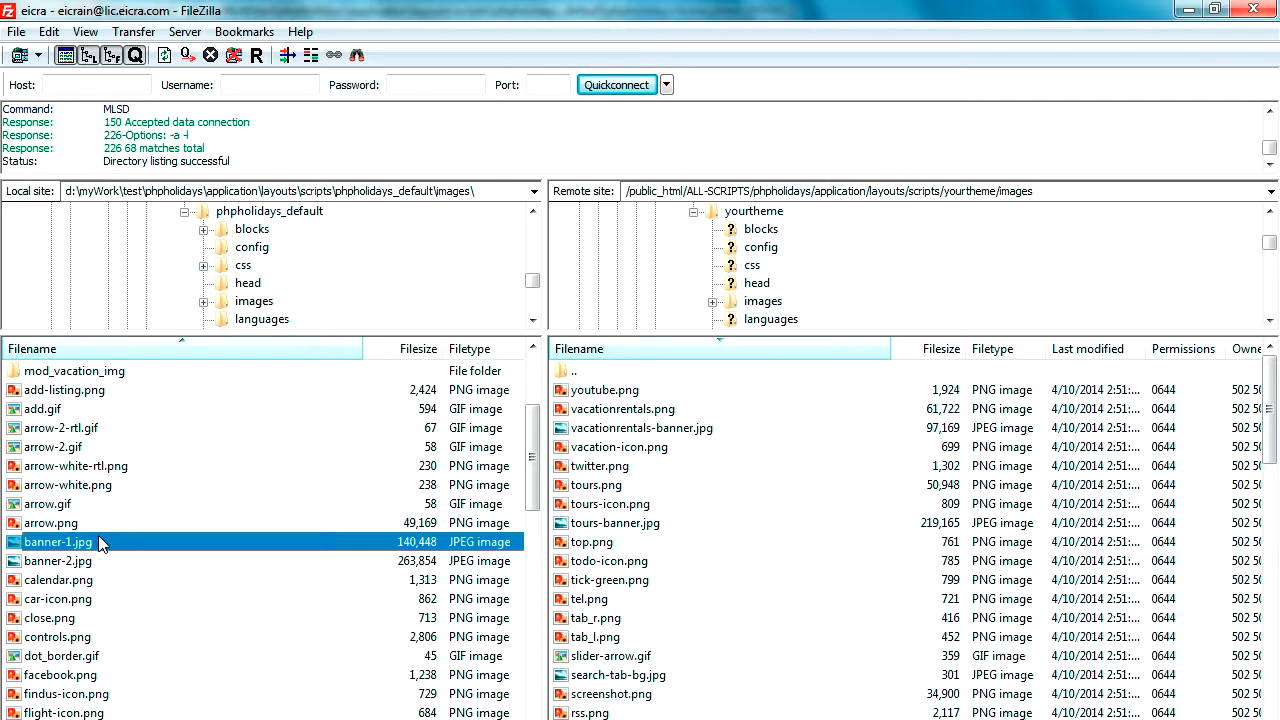
pyautogui.click(80, 561)
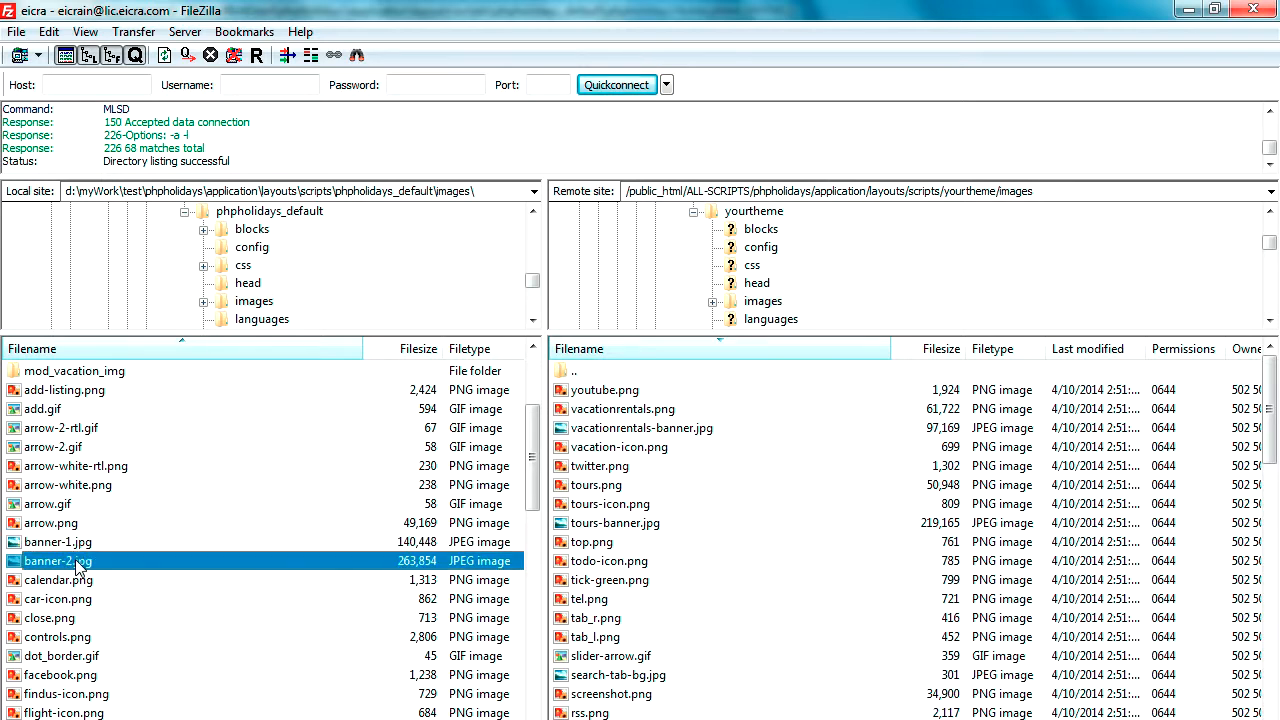
pyautogui.rightClick(105, 563)
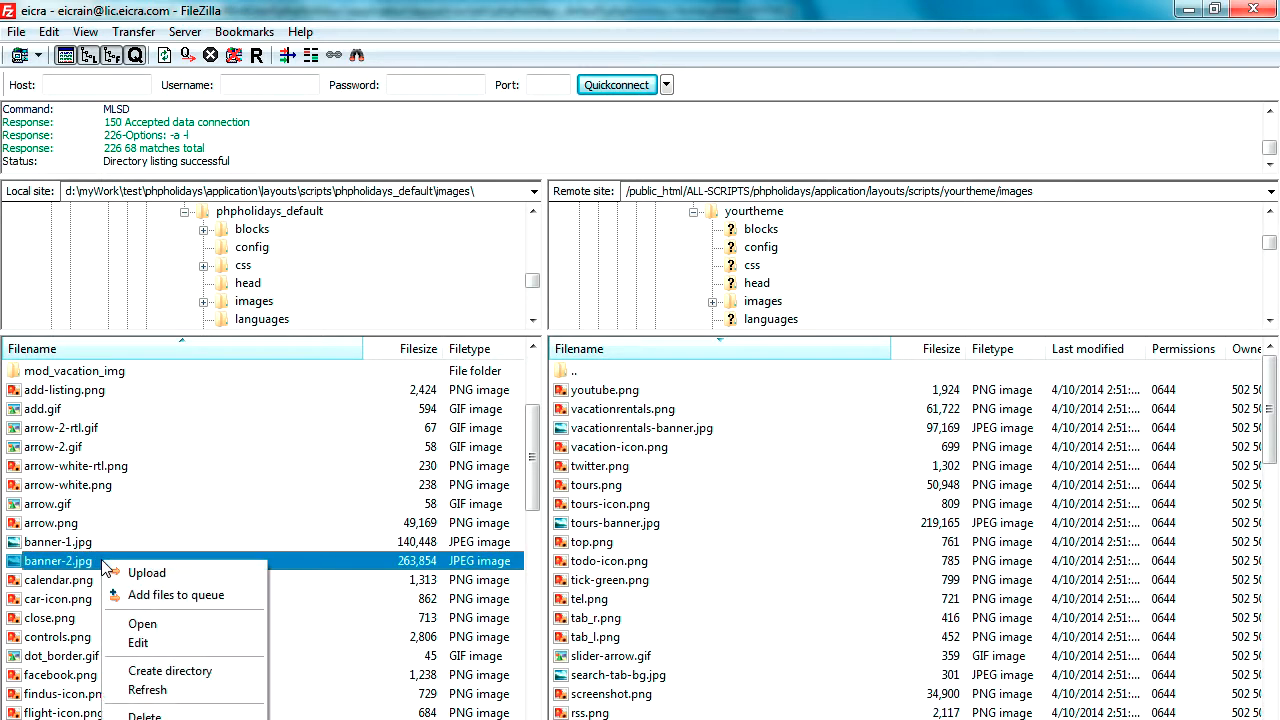
pyautogui.click(140, 573)
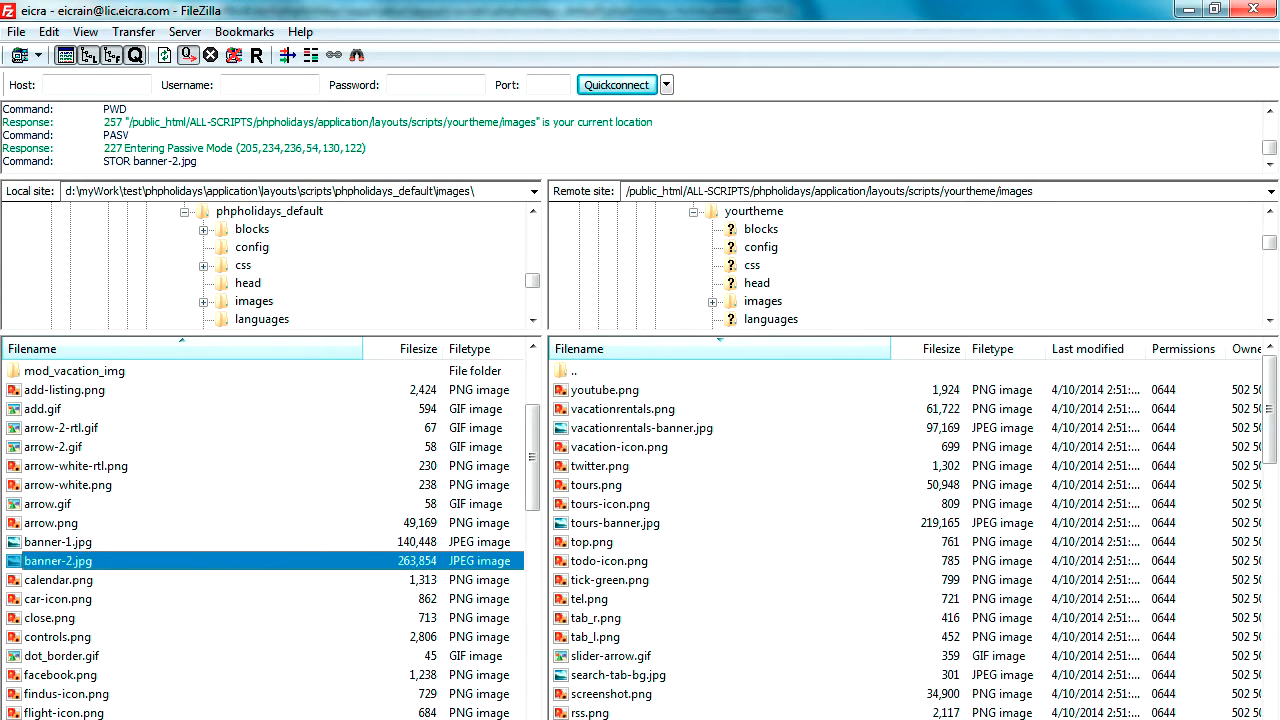
# - Switch to Firefox and reload the PHP Holidays homepage to check the banner
pyautogui.hotkey('alt', 'Tab')
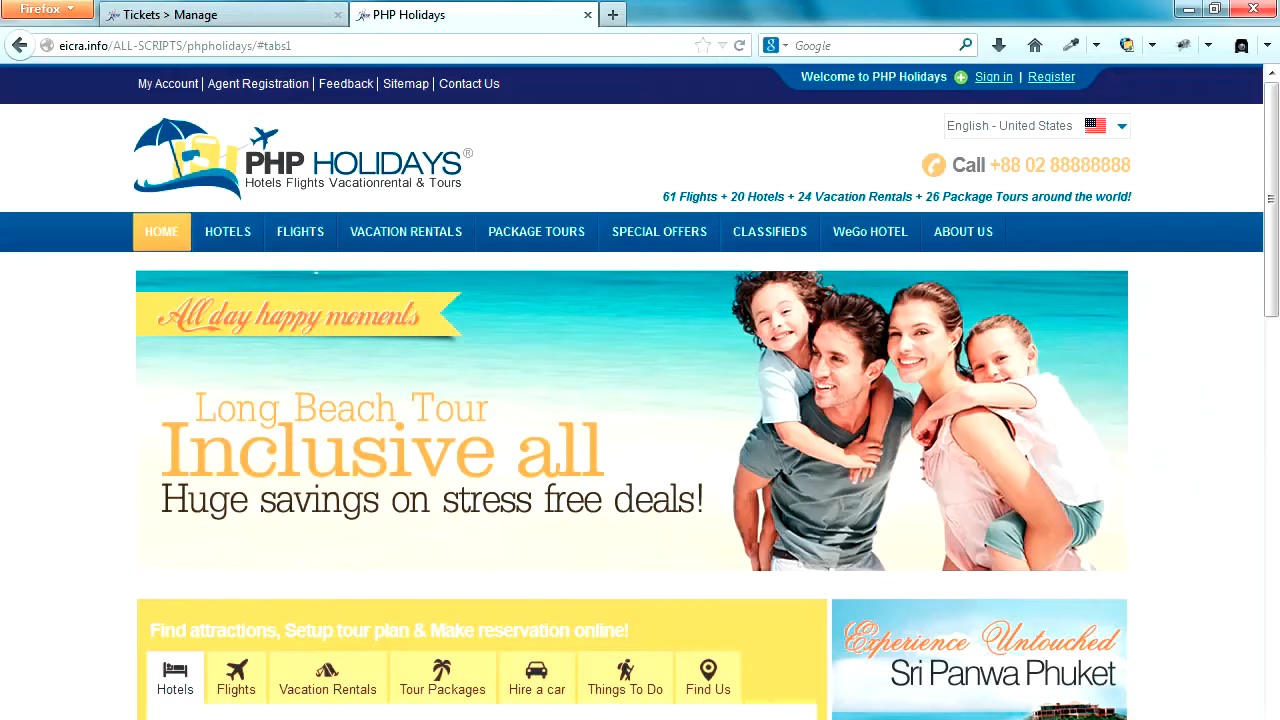
pyautogui.click(741, 46)
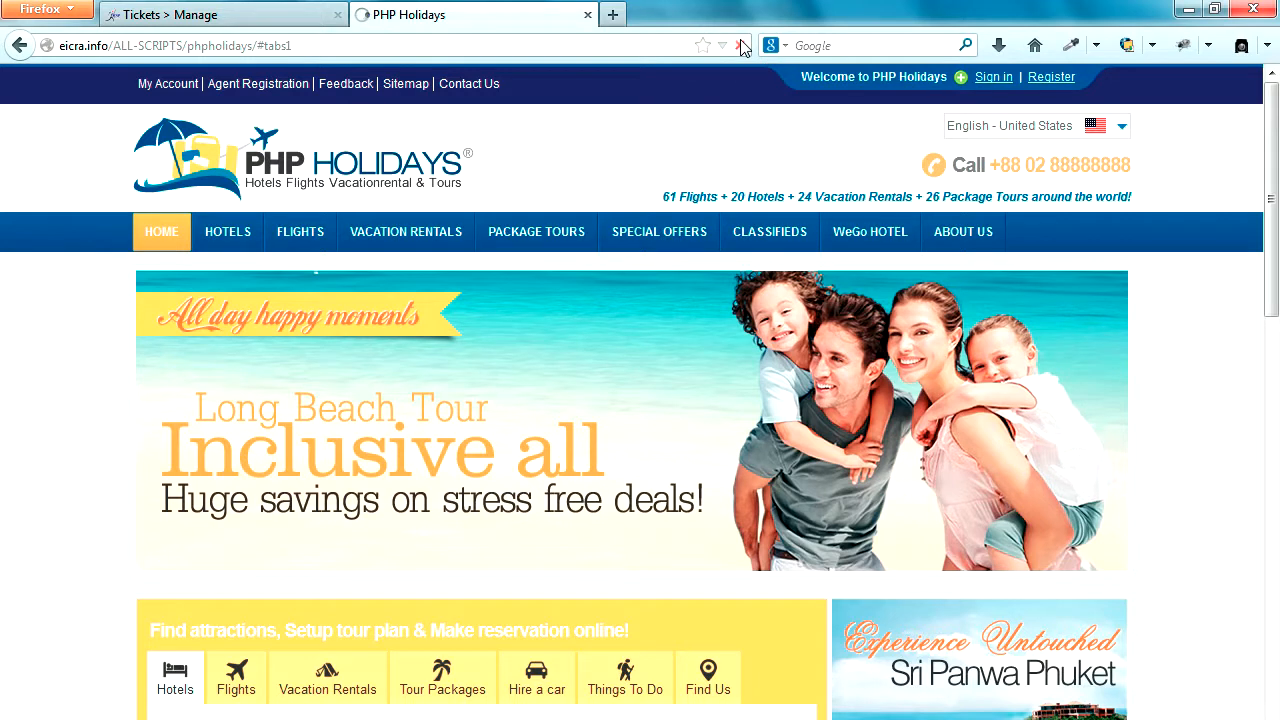